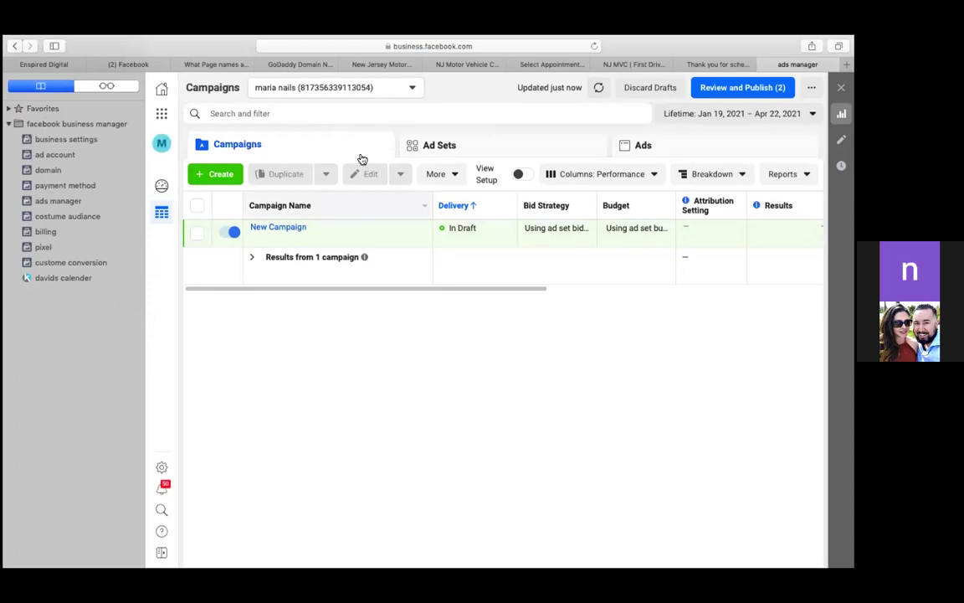
Review the expanded list of available ad accounts and keep the current account selected
left_click(412, 89)
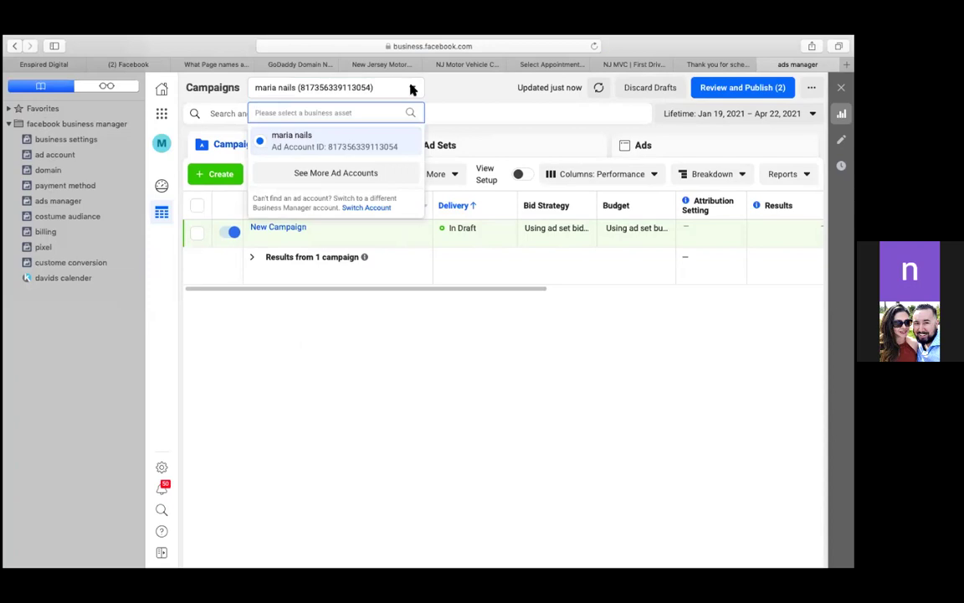
left_click(382, 175)
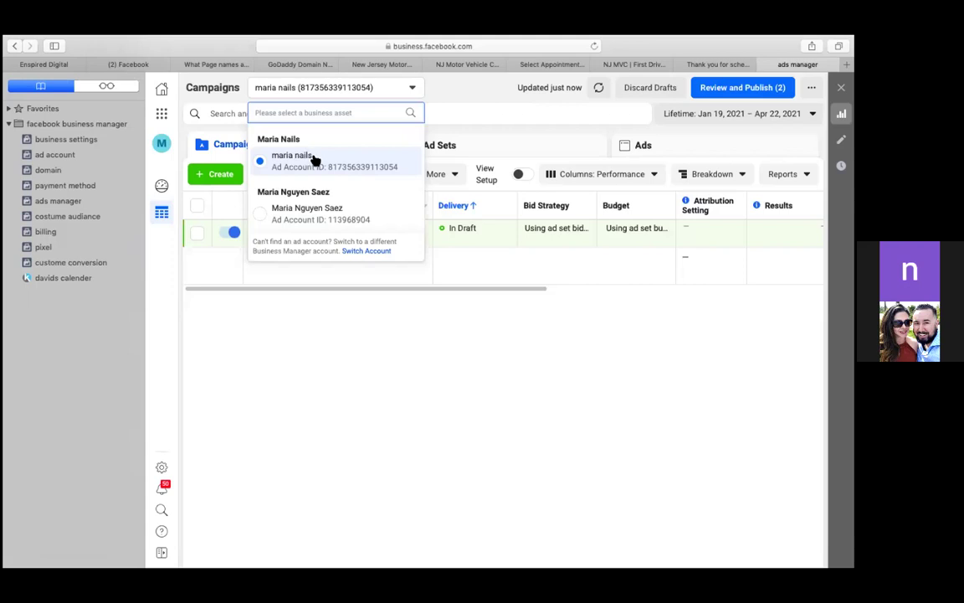
left_click(243, 390)
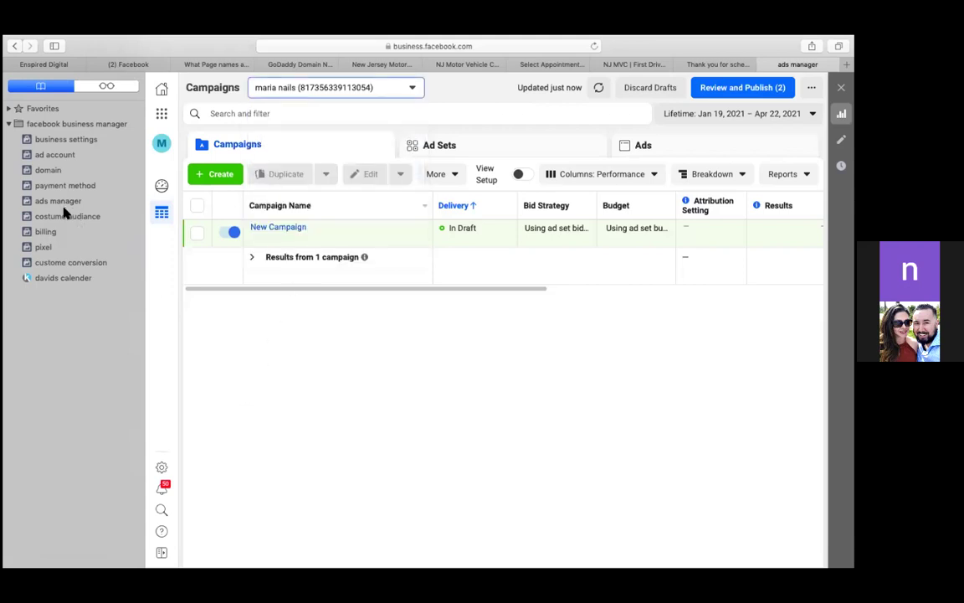
Delete the draft campaign named New Campaign from the campaign list
mouse_move(201, 237)
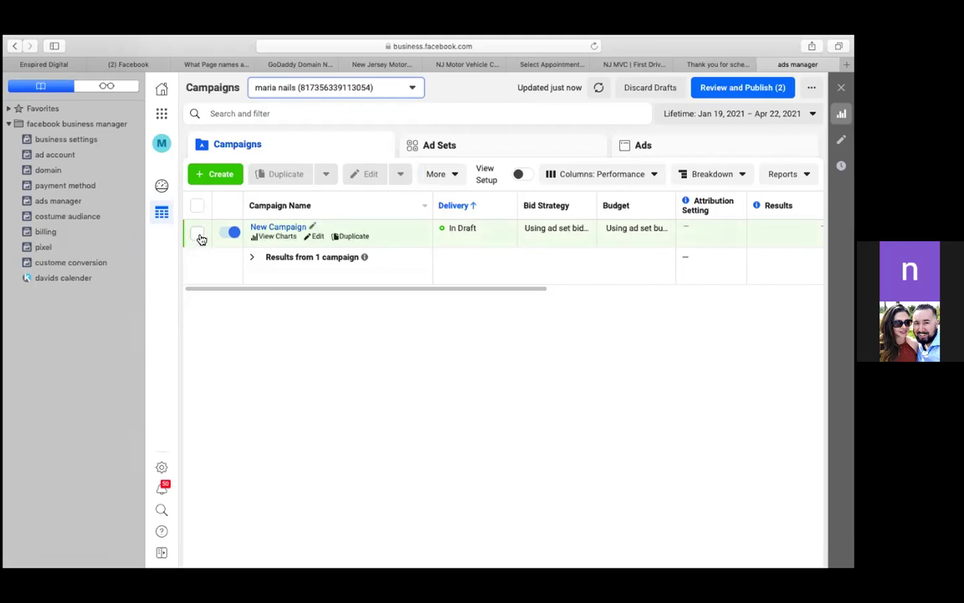
left_click(199, 237)
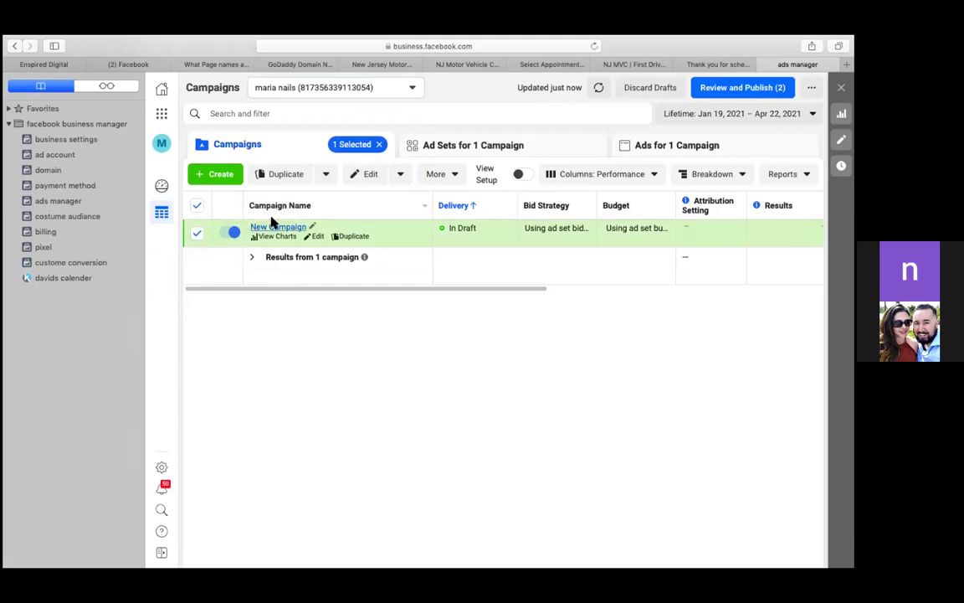
left_click(452, 175)
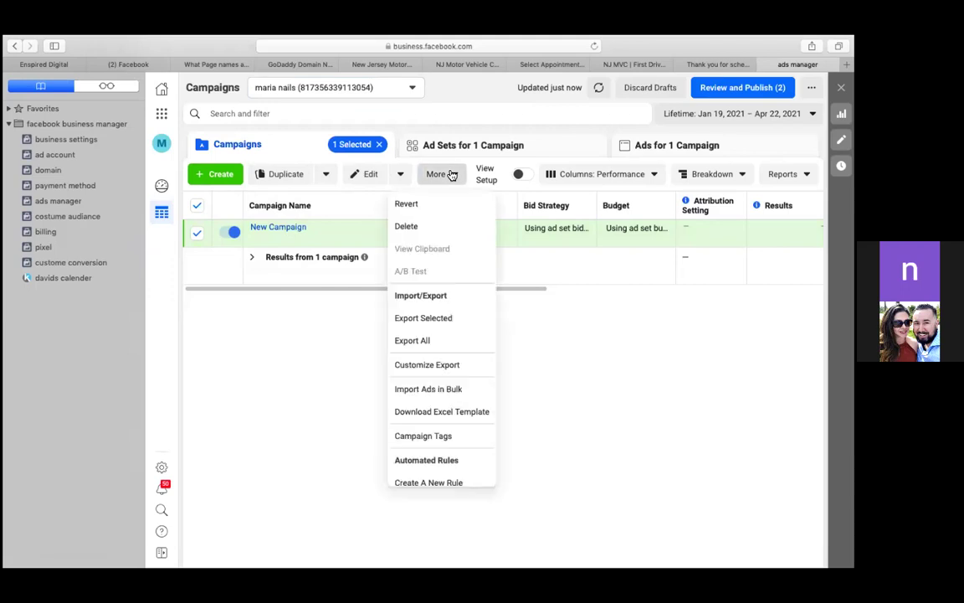
left_click(408, 227)
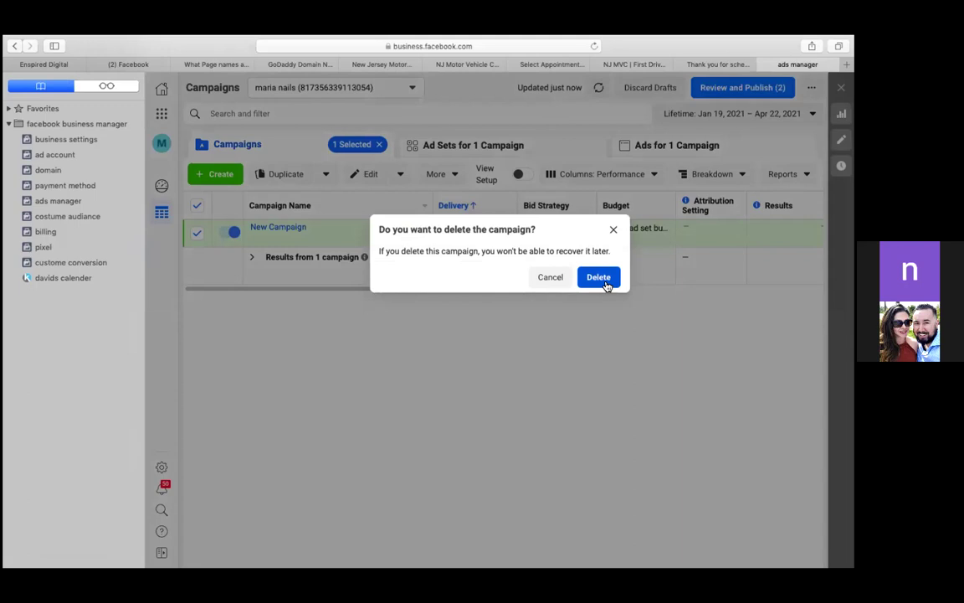
left_click(600, 278)
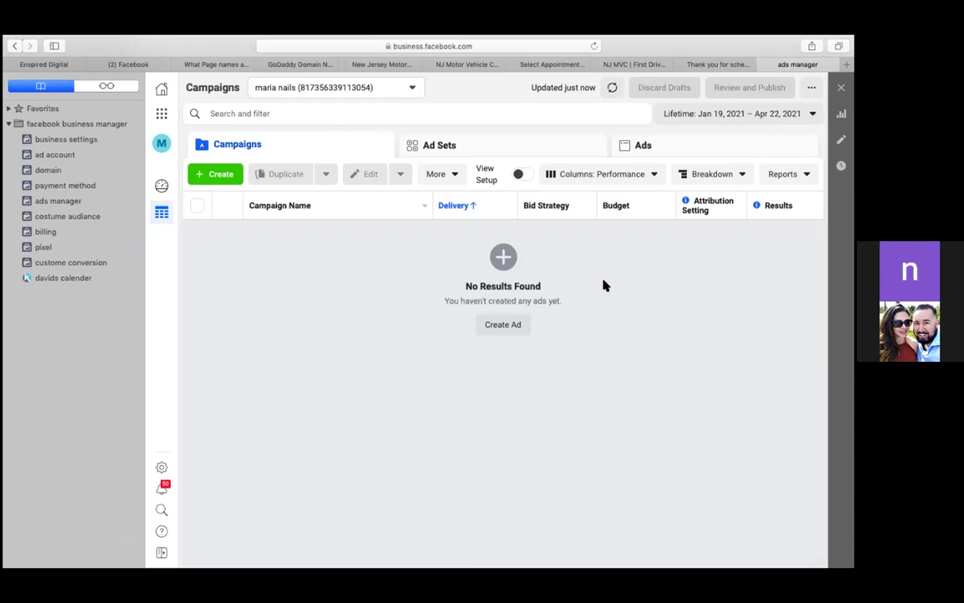
Start creating a new campaign to bring up the choice of campaign objectives
left_click(423, 207)
left_click(336, 278)
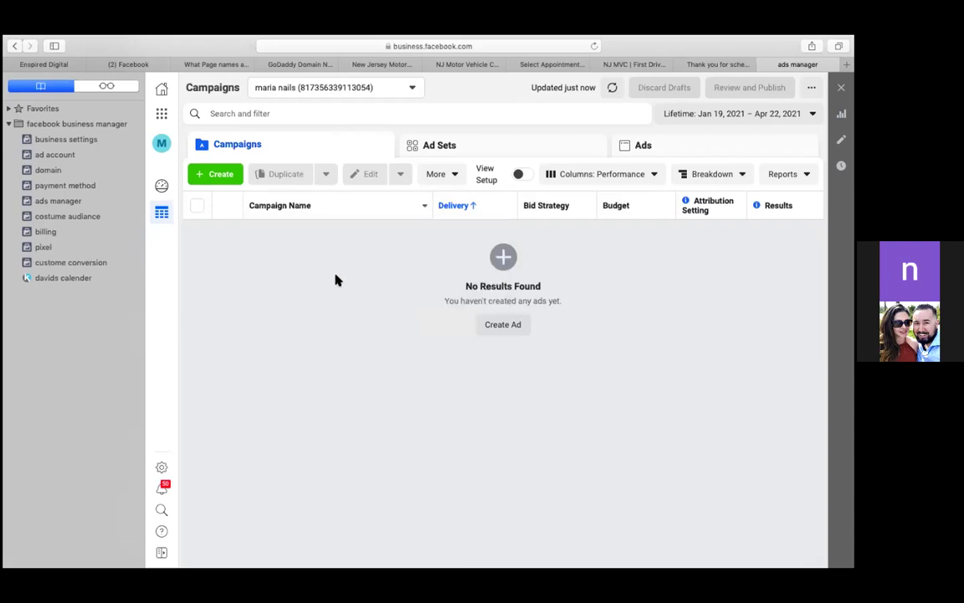
left_click(215, 174)
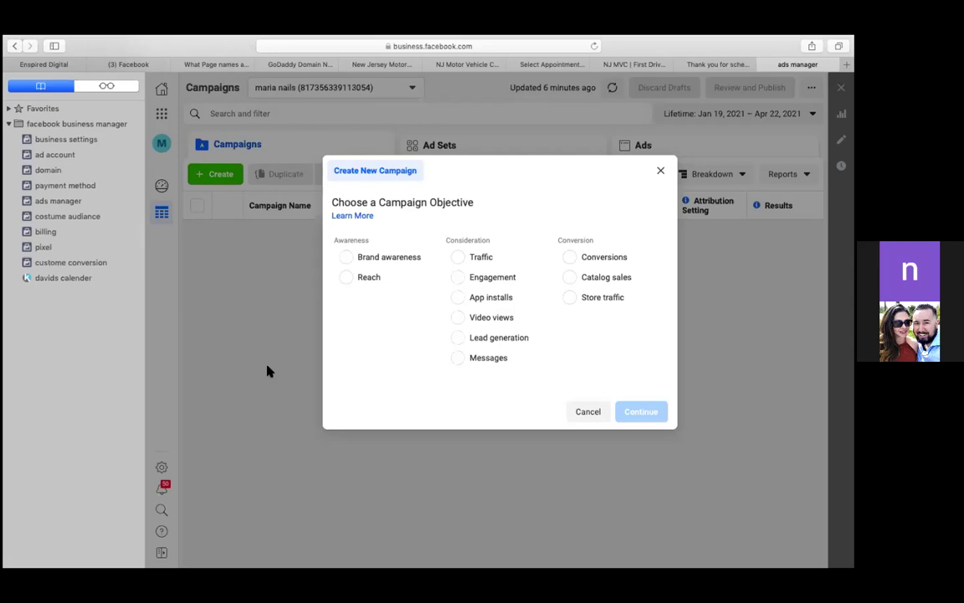
Switch to the Facebook news feed, find the Helpful Hero sponsored post and open its landing page
left_click(130, 65)
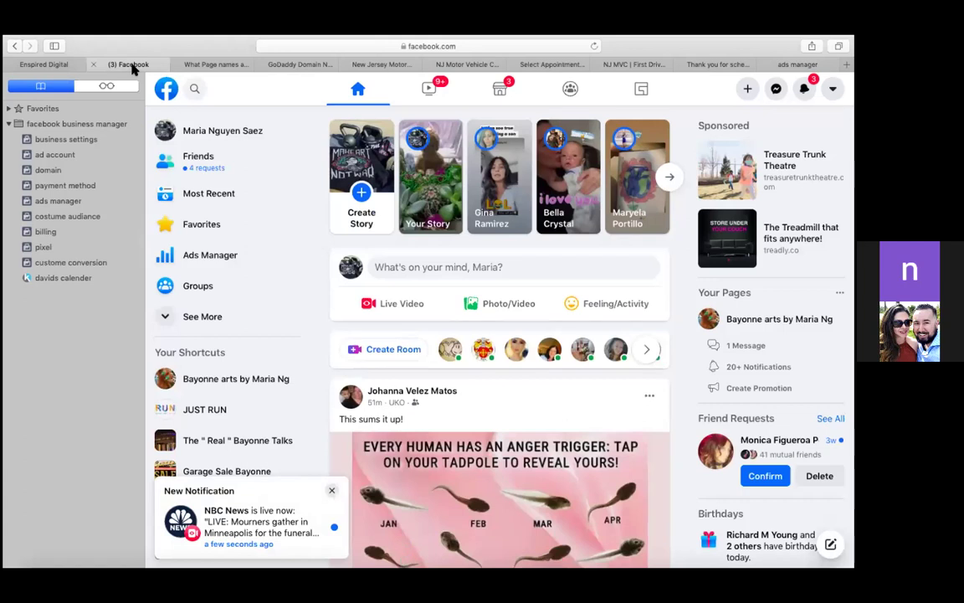
scroll(515, 399, "down", 5)
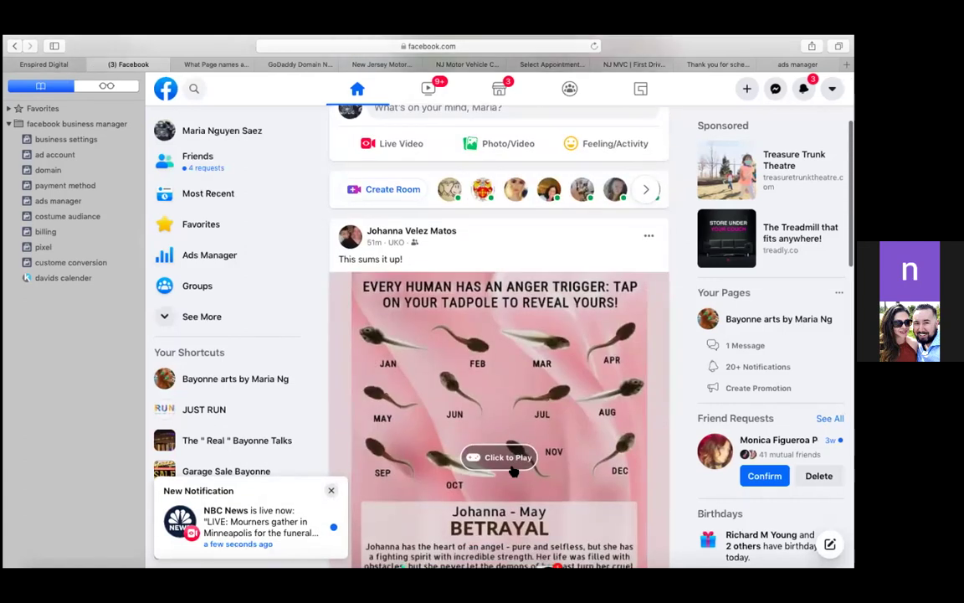
scroll(513, 471, "down", 7)
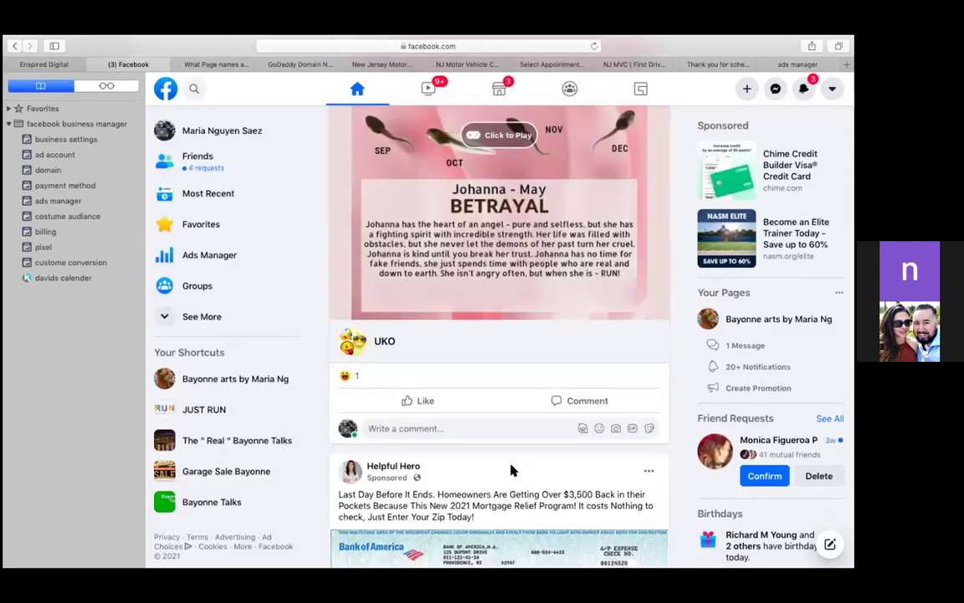
scroll(513, 471, "down", 3)
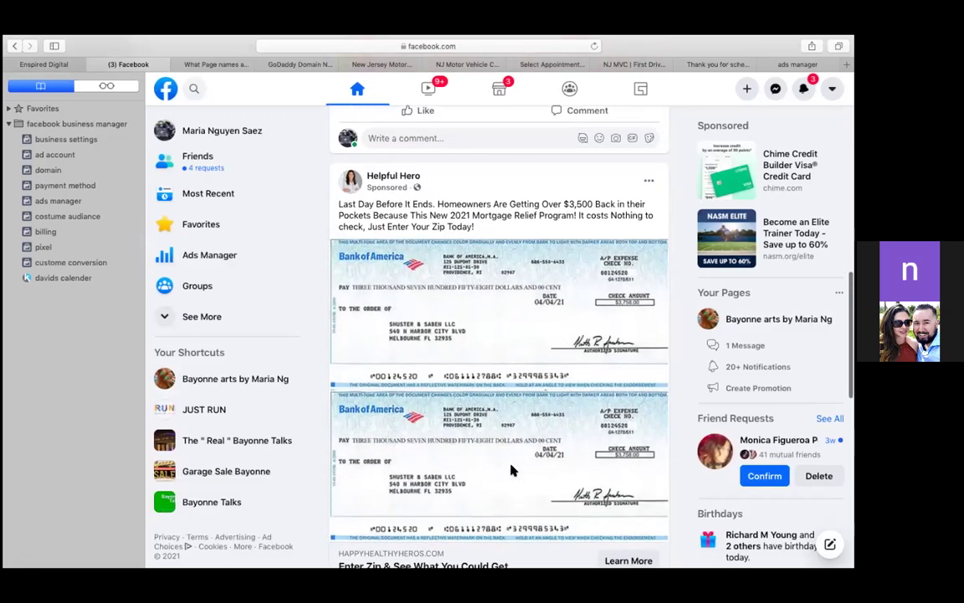
scroll(513, 471, "down", 1)
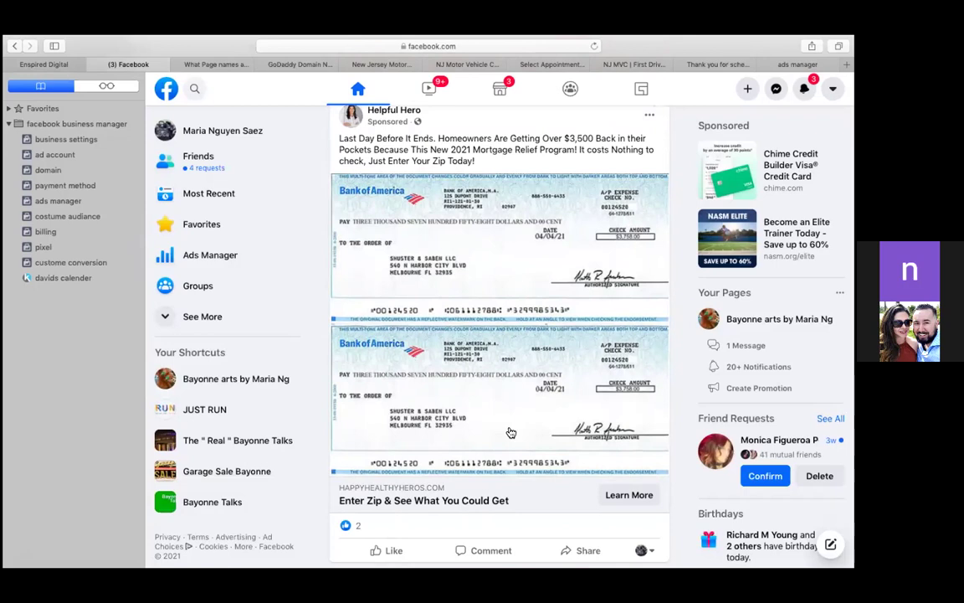
left_click(620, 495)
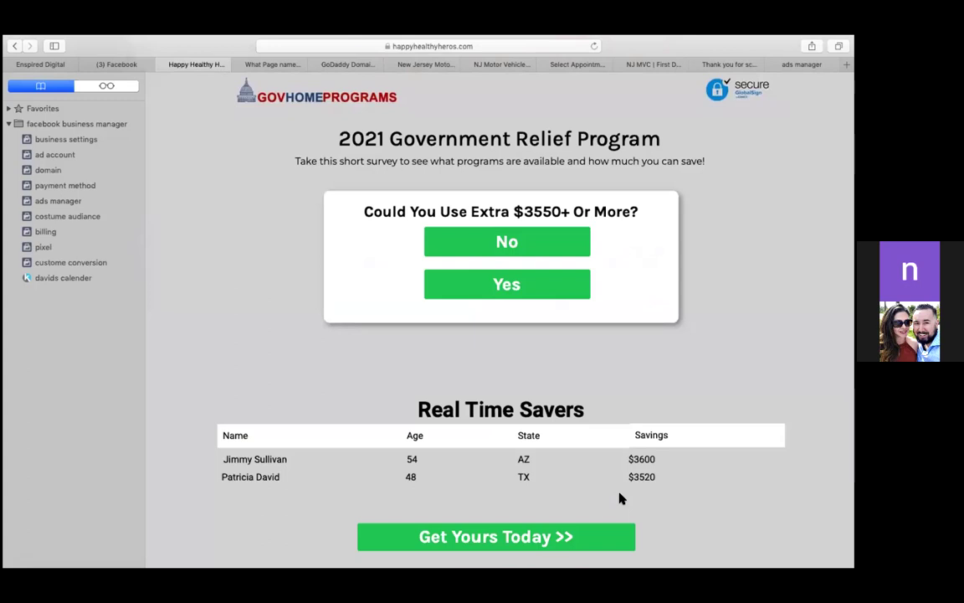
Examine the ad's landing page on happyhealthyheros.com and return by way of the feed to the campaign objectives in Ads Manager
scroll(619, 499, "down", 3)
scroll(619, 498, "up", 3)
left_click(128, 66)
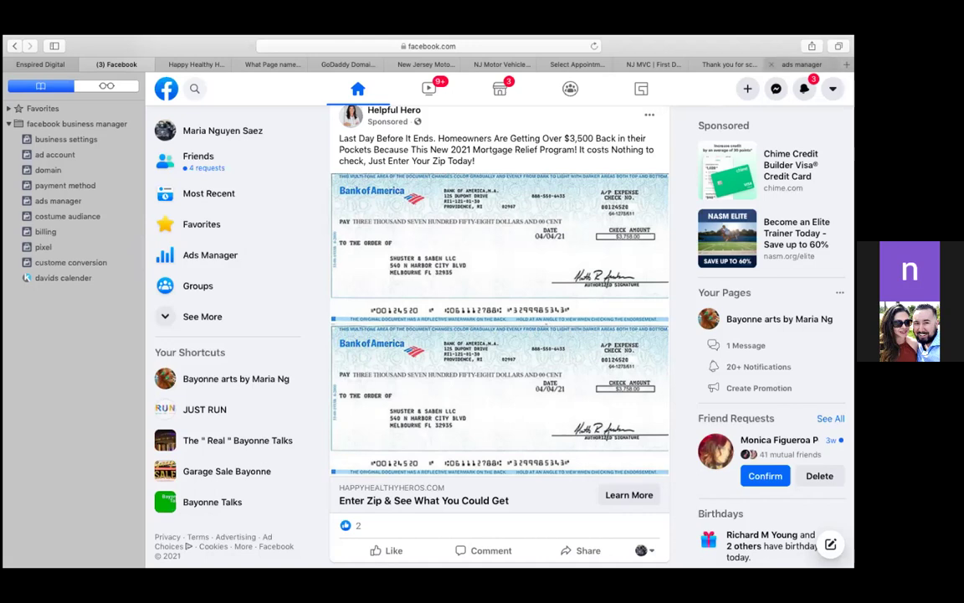
left_click(802, 63)
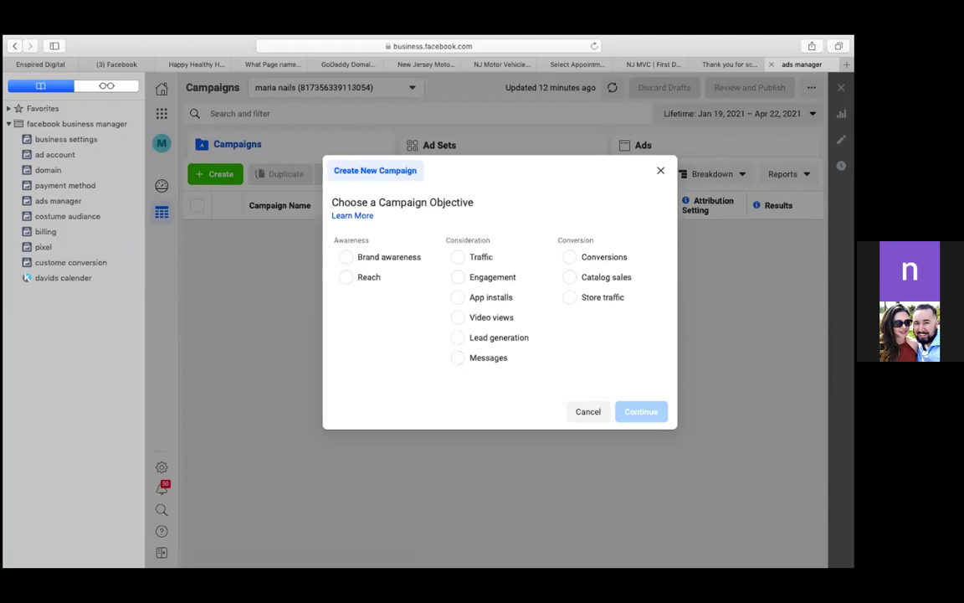
Browse the posts in the Facebook news feed and return to the campaign objectives in Ads Manager
left_click(118, 67)
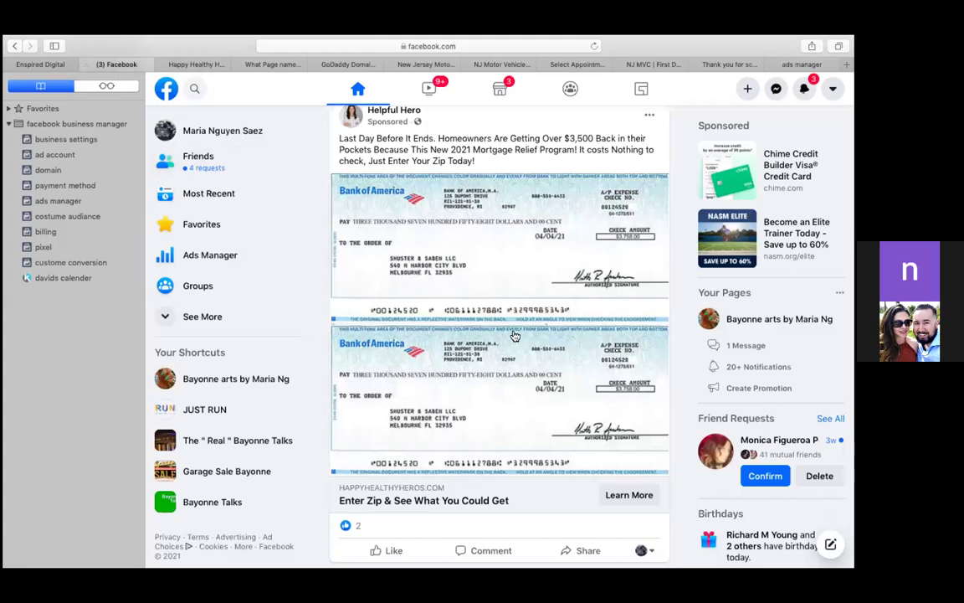
scroll(542, 381, "down", 10)
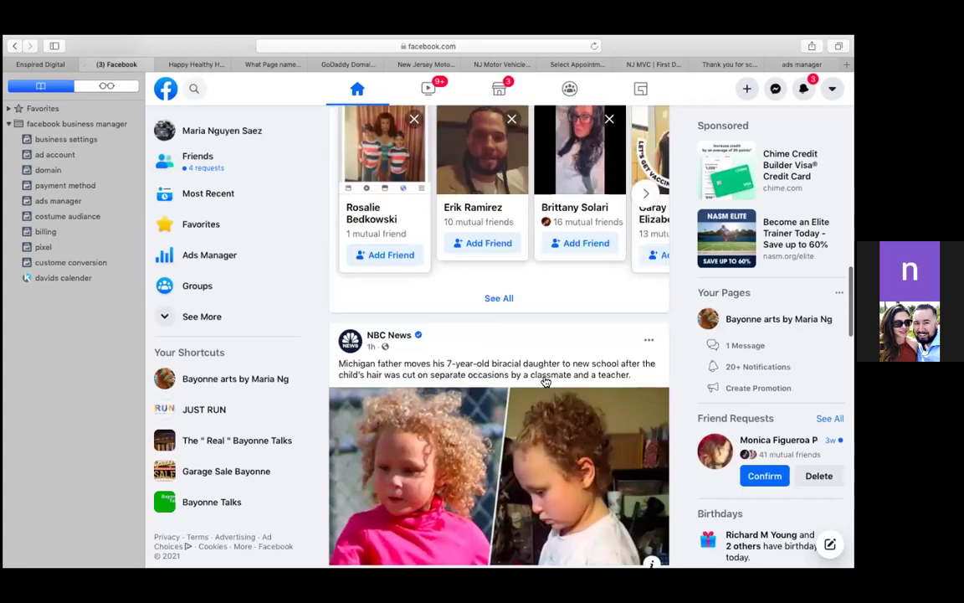
scroll(544, 381, "down", 5)
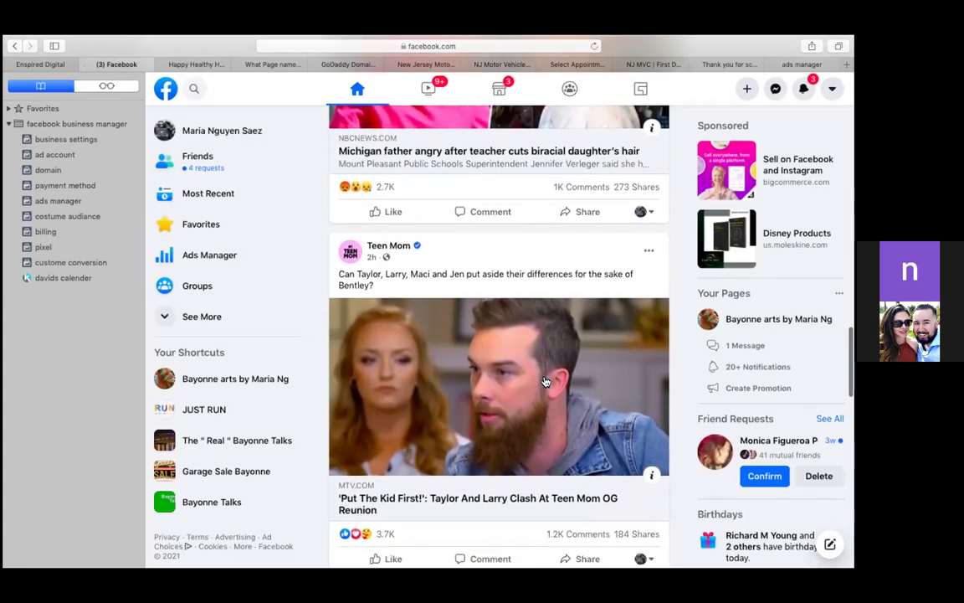
scroll(545, 381, "down", 1)
scroll(544, 382, "up", 5)
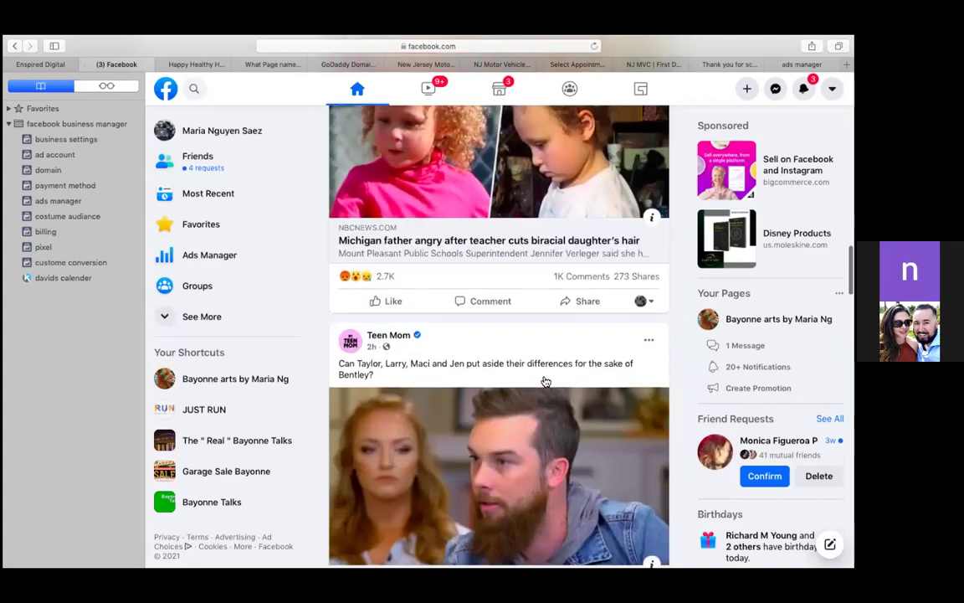
scroll(544, 382, "up", 5)
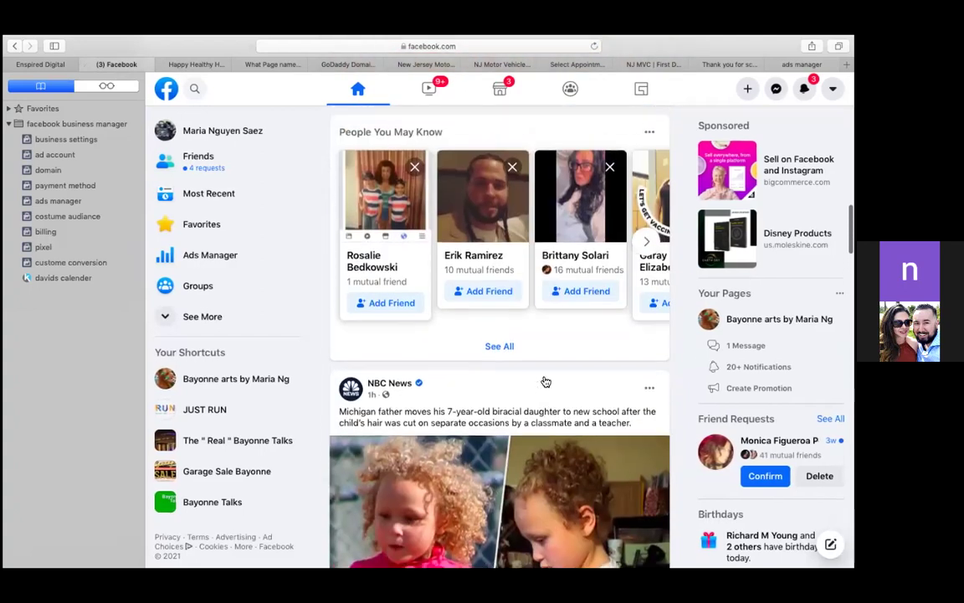
scroll(544, 382, "down", 3)
scroll(544, 382, "down", 3)
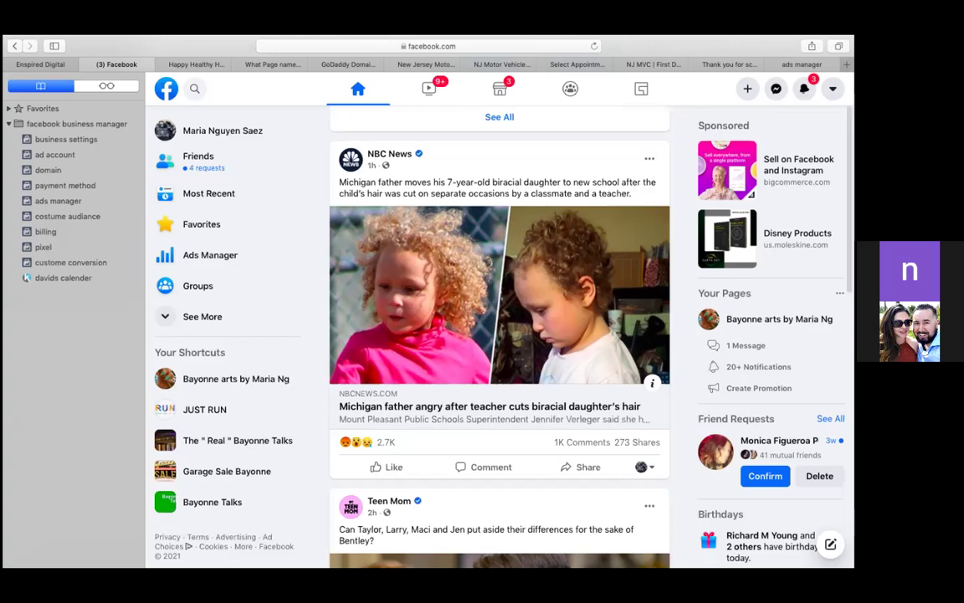
left_click(801, 65)
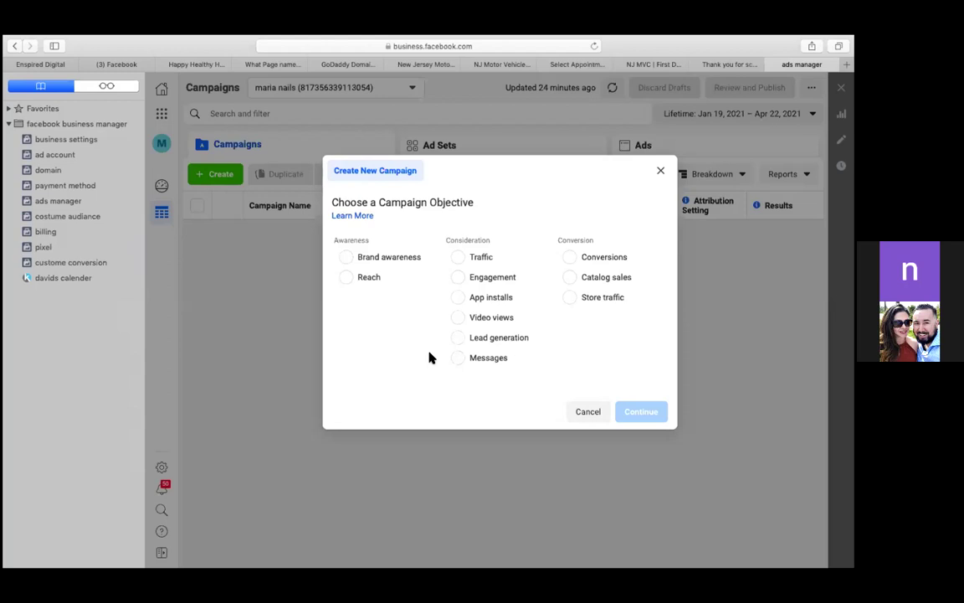
Look further through the Facebook news feed for the sponsored video ad from mirror.com
left_click(121, 78)
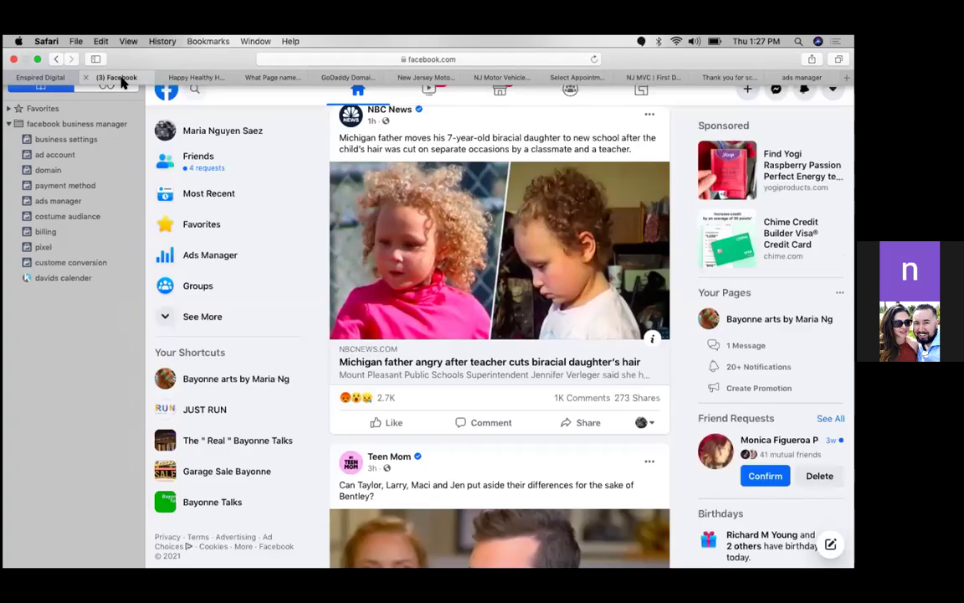
scroll(497, 284, "down", 6)
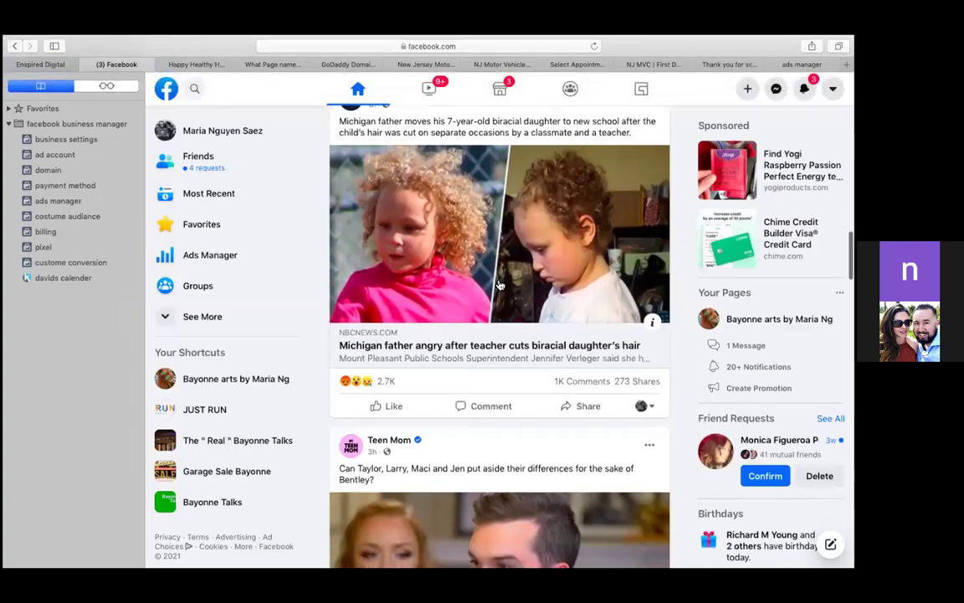
scroll(500, 286, "down", 9)
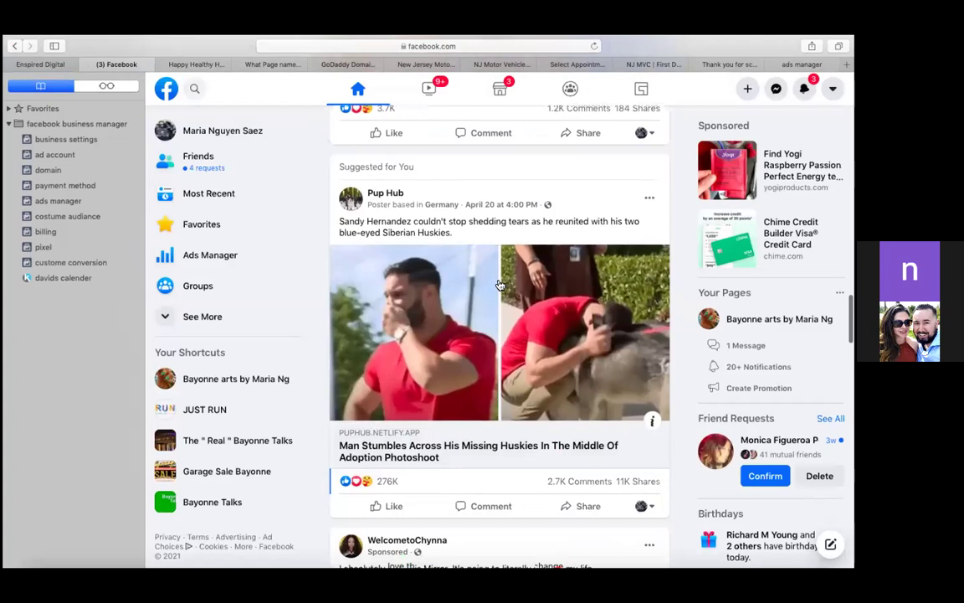
scroll(499, 286, "down", 5)
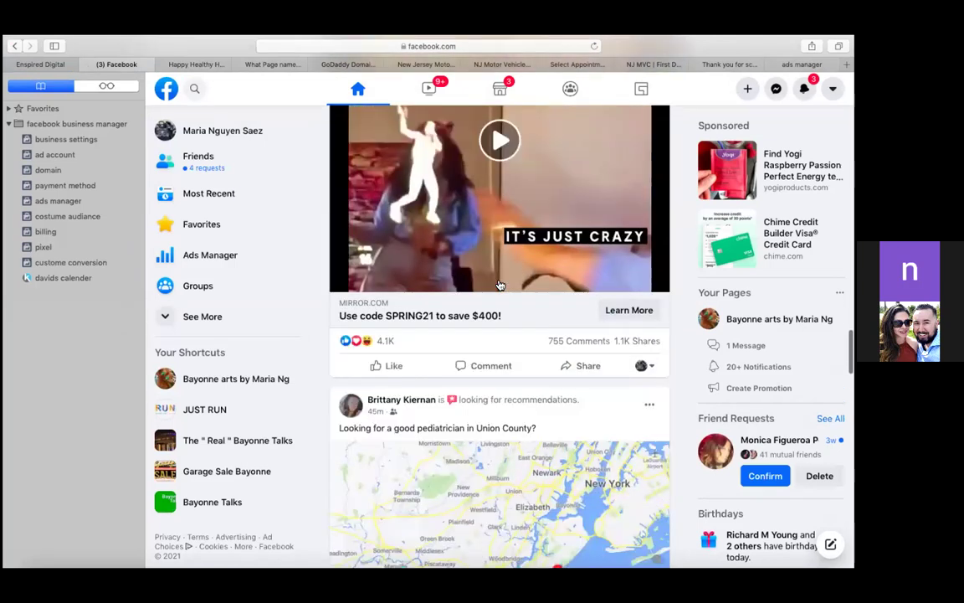
scroll(500, 286, "up", 6)
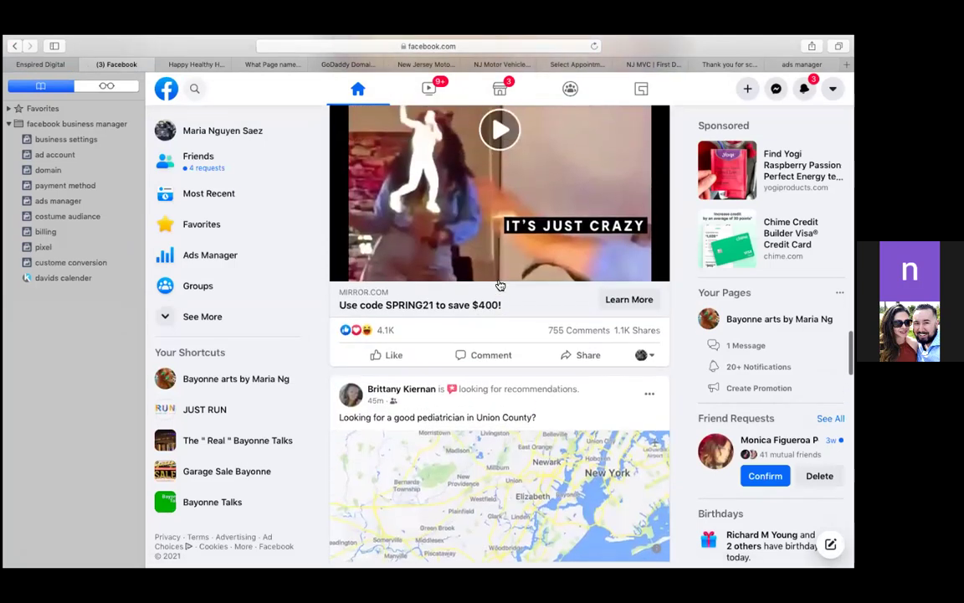
scroll(499, 286, "up", 1)
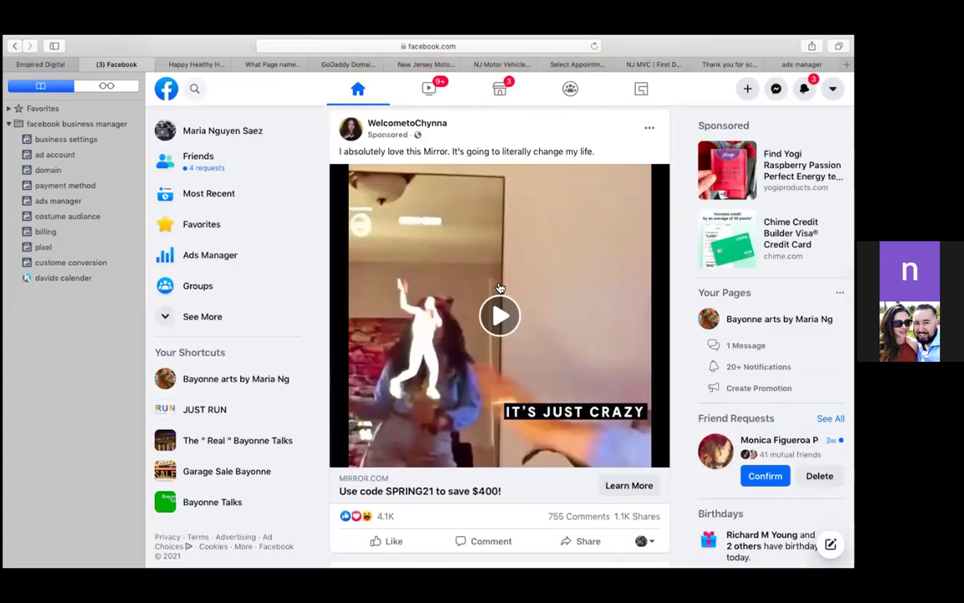
Play the mirror.com video ad briefly, pause it and go back to the campaign objectives in Ads Manager
left_click(502, 317)
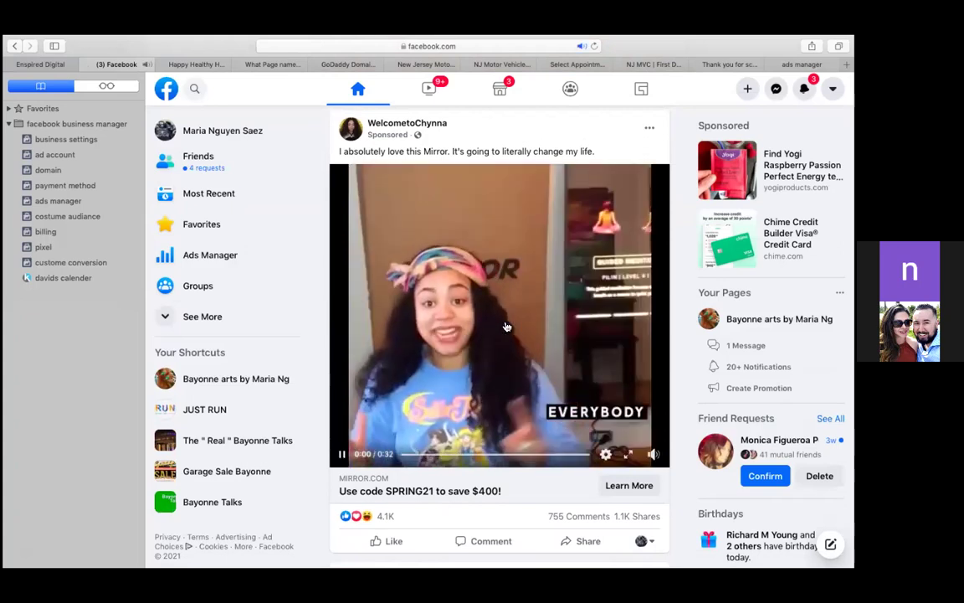
left_click(341, 455)
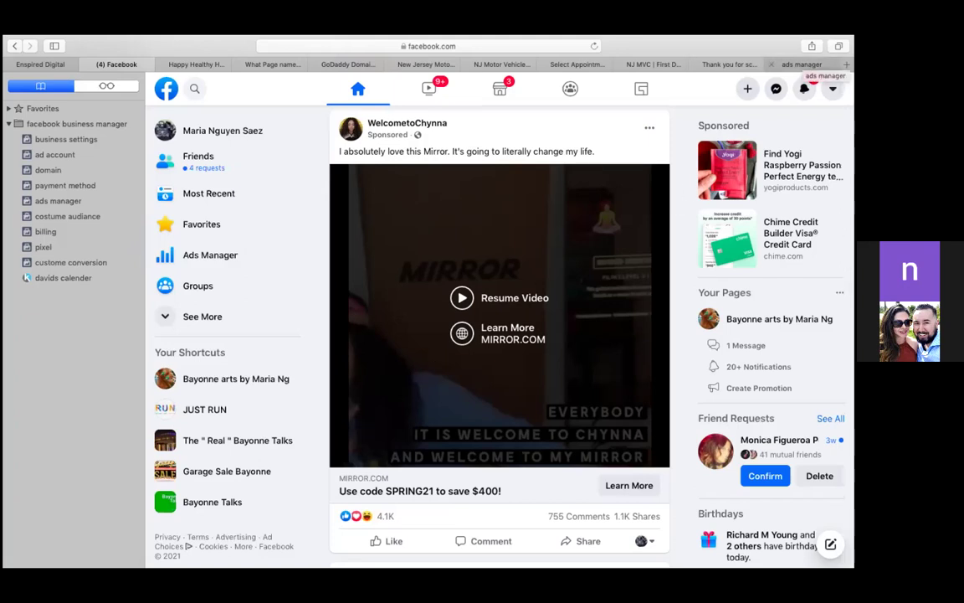
left_click(802, 65)
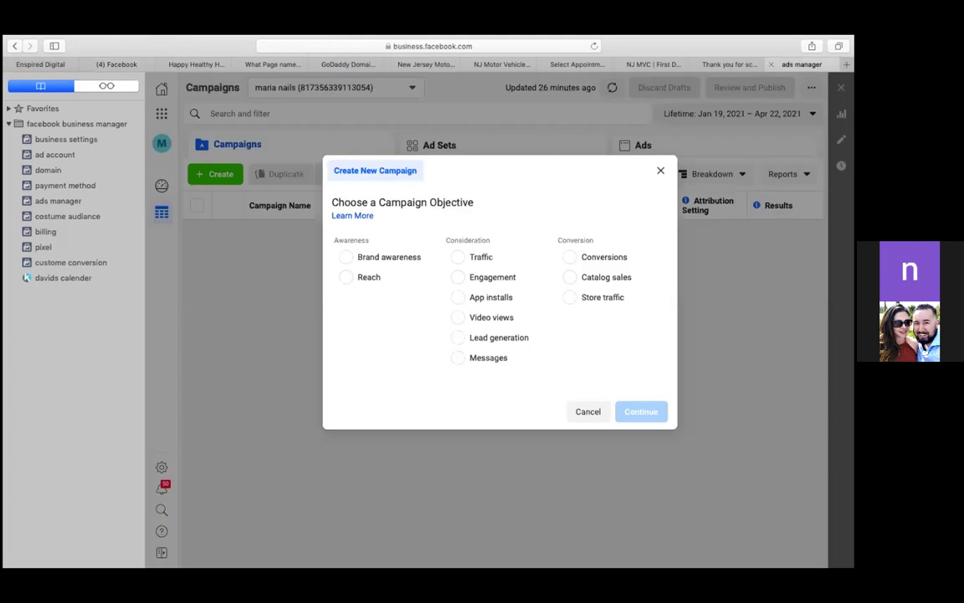
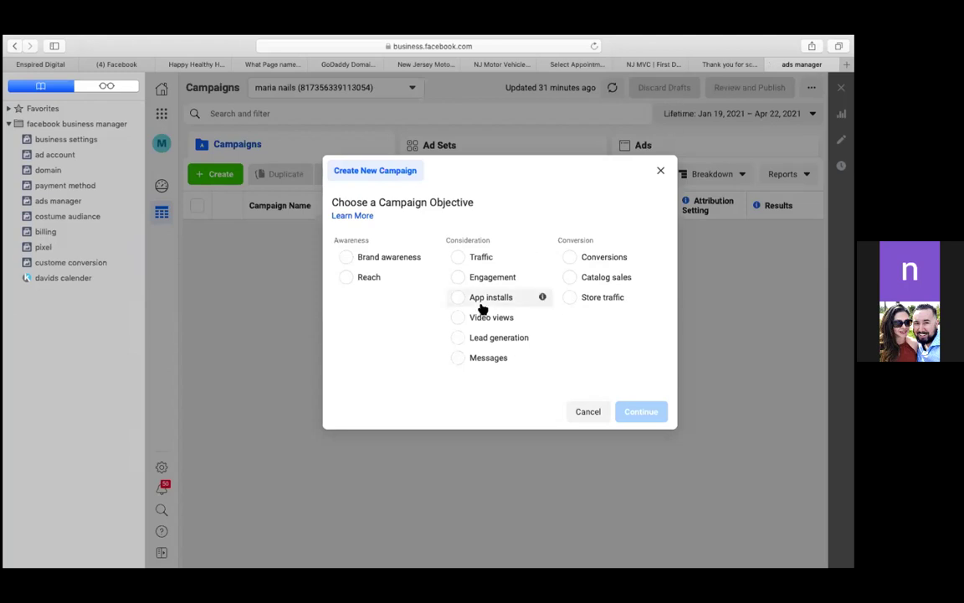
Select Video views as the campaign objective and expand the optional naming section for the campaign, ad set and ad
left_click(459, 320)
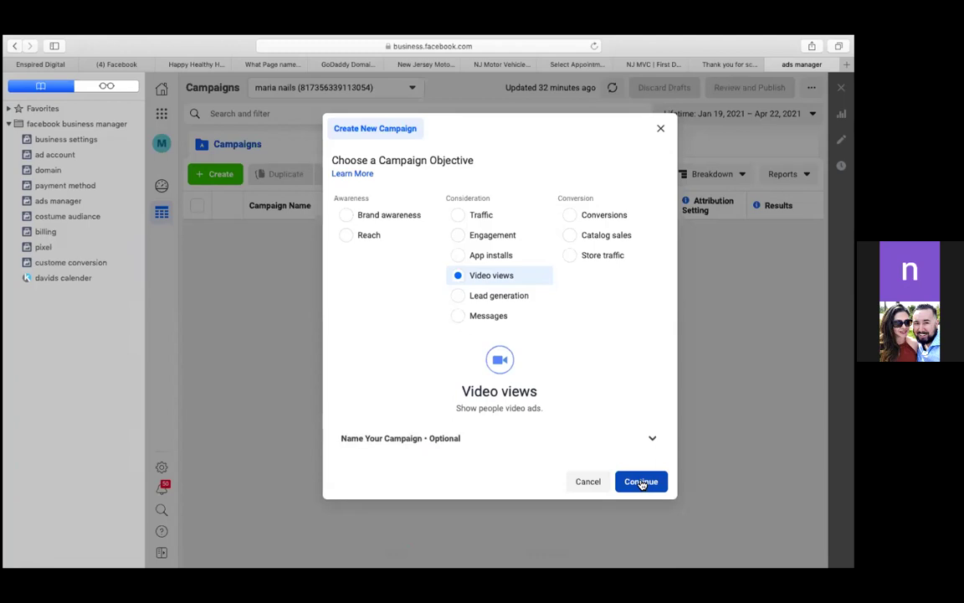
left_click(654, 439)
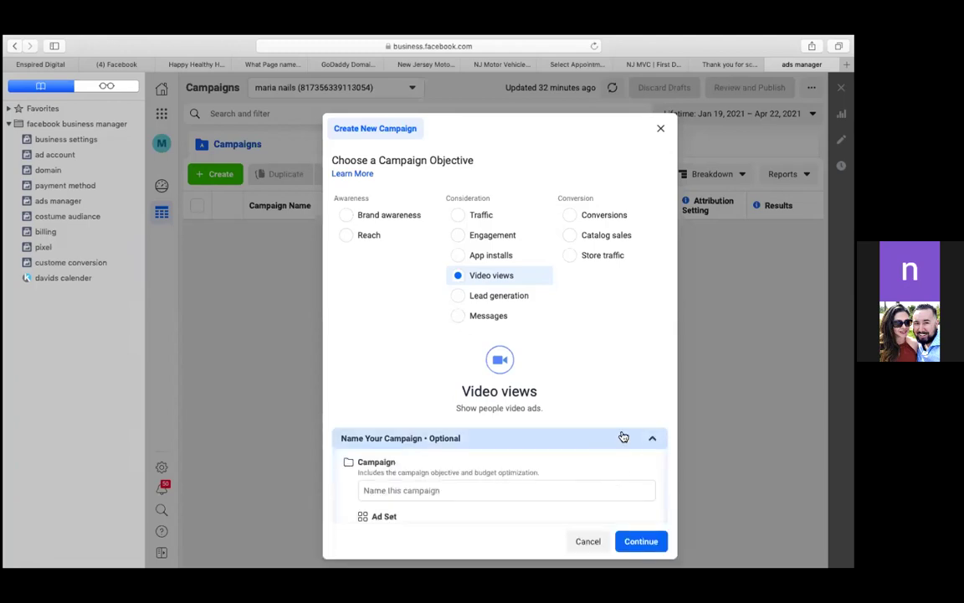
scroll(621, 436, "down", 3)
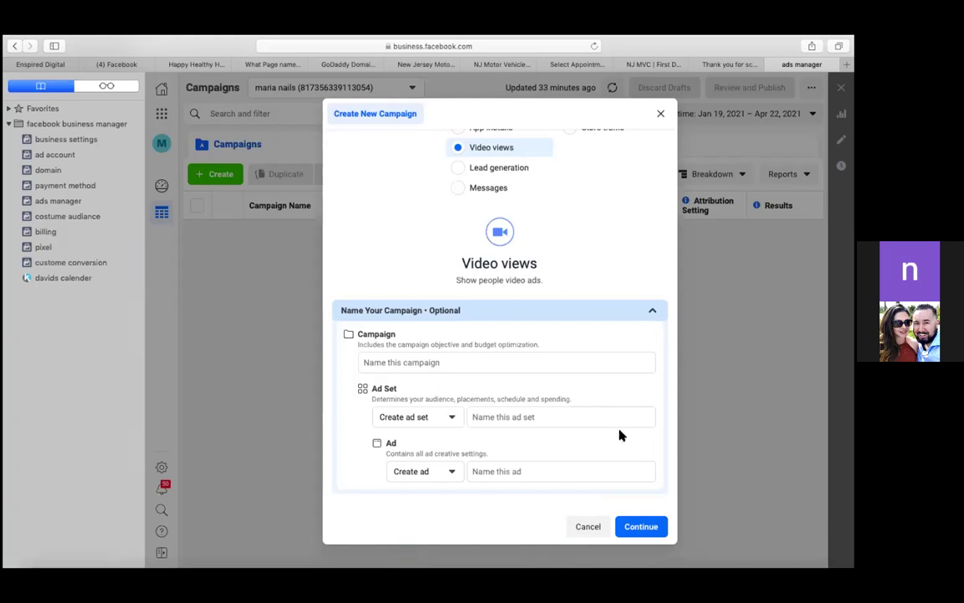
Name the campaign "PINK NAIL VIDEO ( VIDEO VIEWS)"
left_click(434, 361)
type("PI")
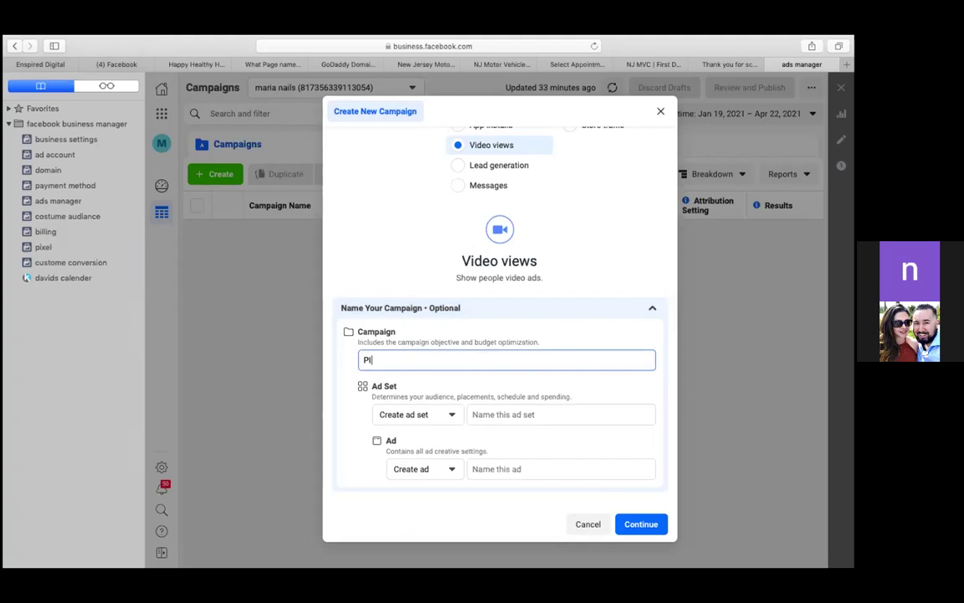
type("NK NAI")
key("BackSpace")
type("IL VIDEO")
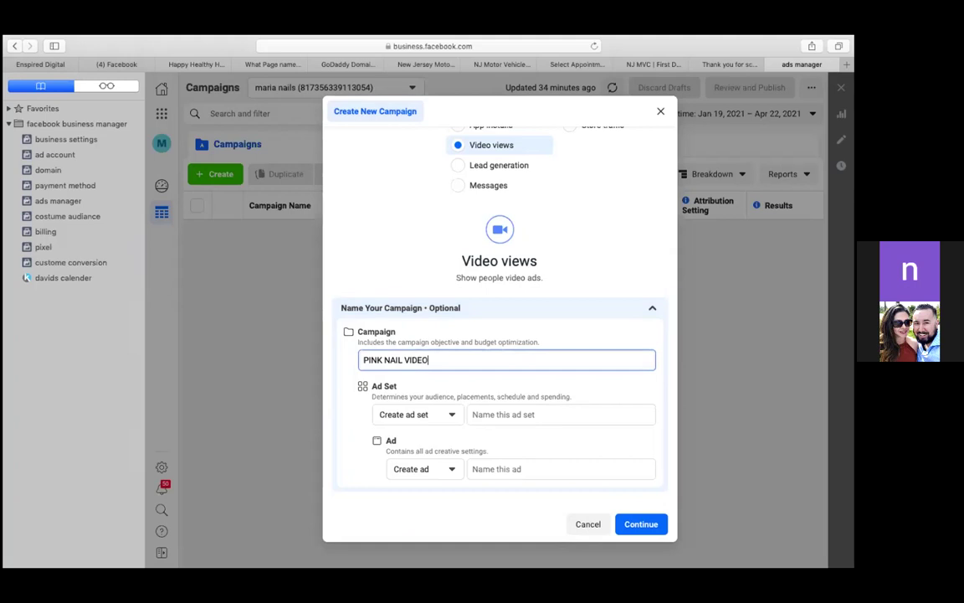
type(" ( VIDEO VIEWS)")
Keep the option to create an ad set and name it "New Jersey - M AND W - 18+"
left_click(453, 415)
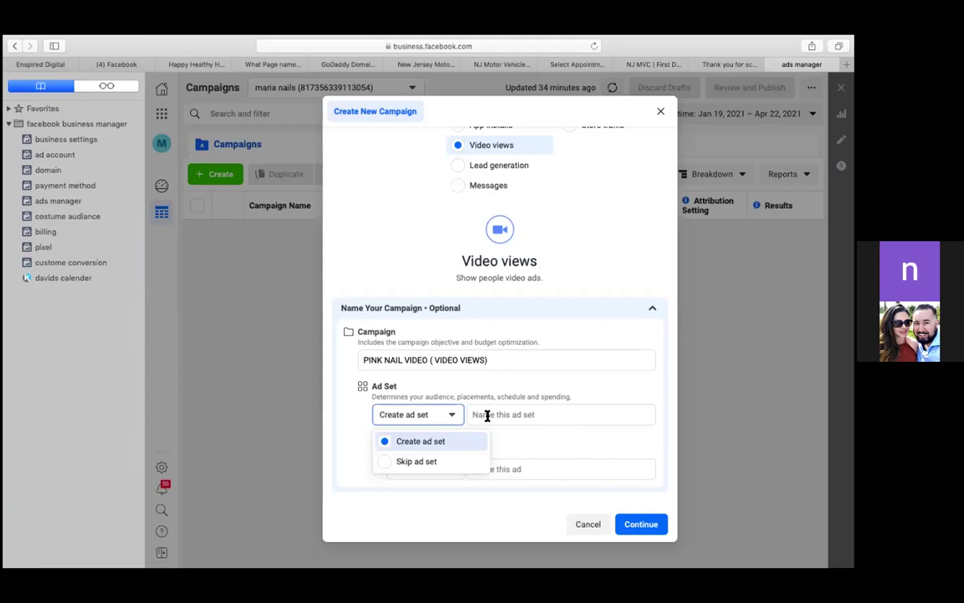
left_click(490, 414)
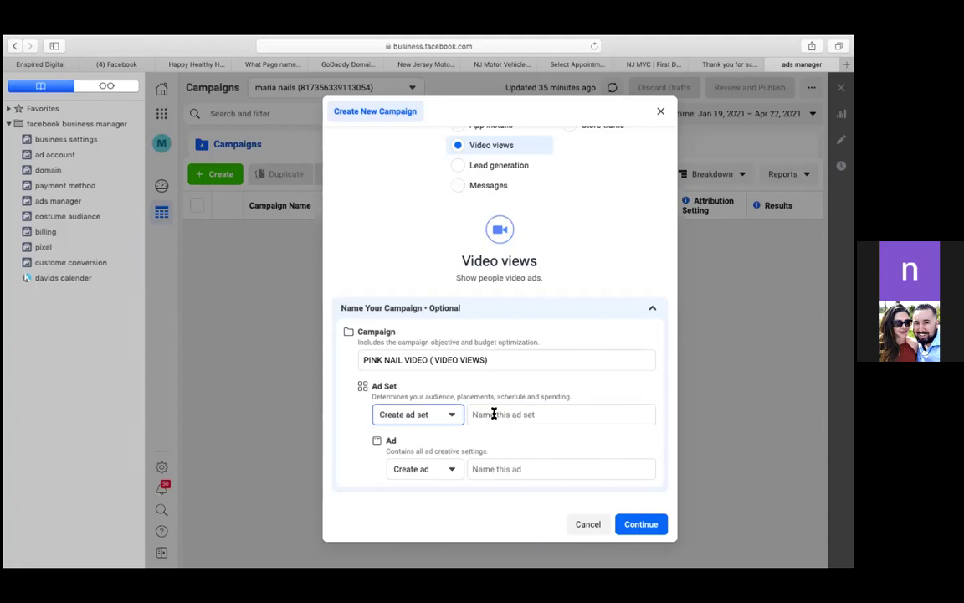
left_click(494, 411)
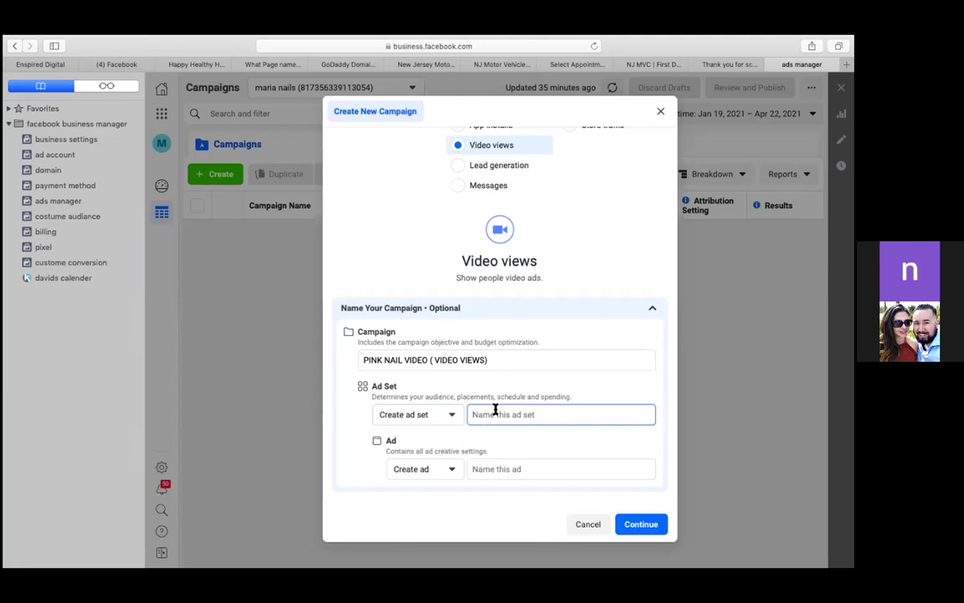
type("NEW JERSEY")
key("super+a")
type("New Jersey")
type("-")
type("M AND W -")
type("18=")
key("BackSpace")
type("+")
Keep the option to create an ad, name it "PINK NAIL VIDEO" and continue to the campaign draft
left_click(452, 469)
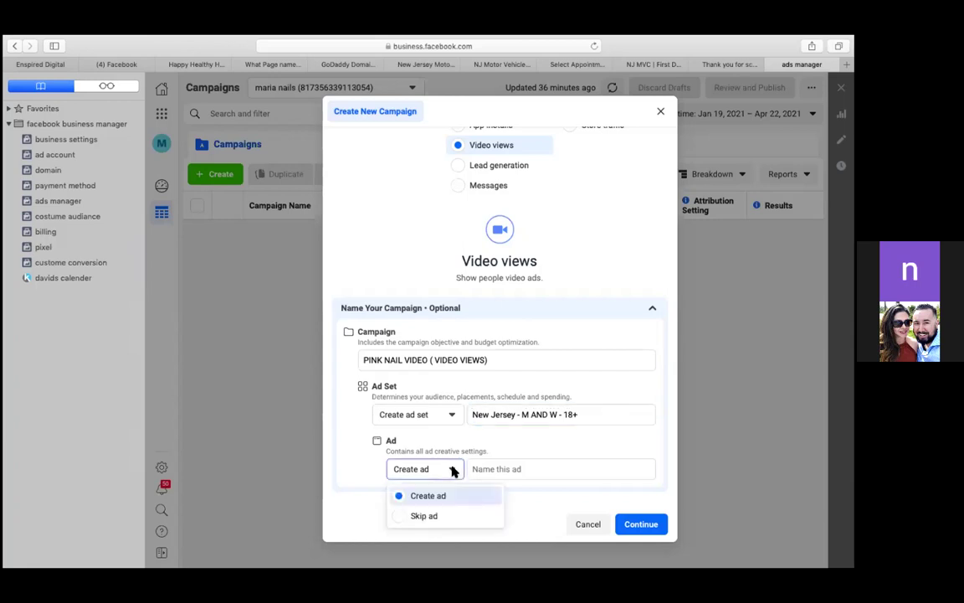
left_click(514, 469)
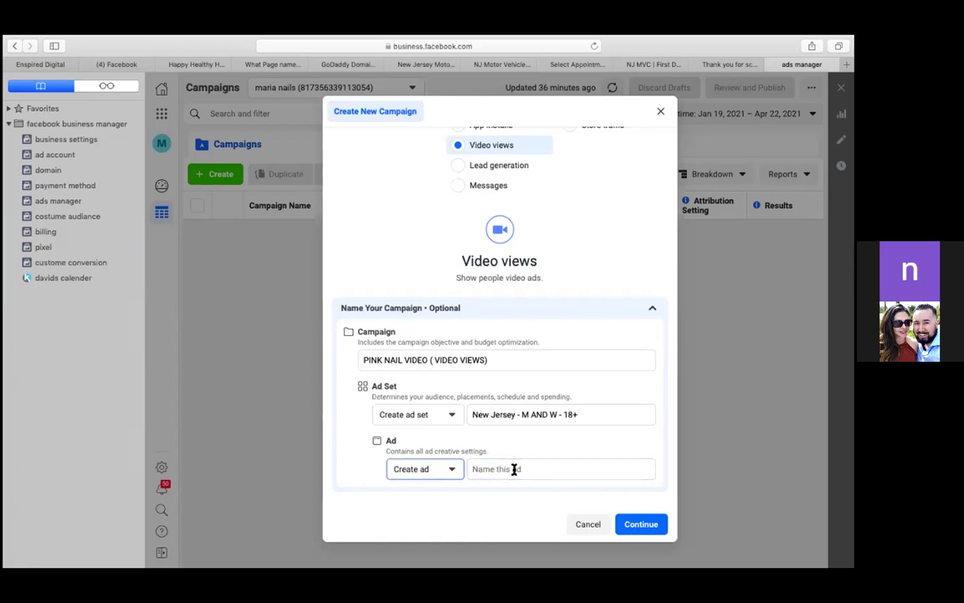
left_click(514, 469)
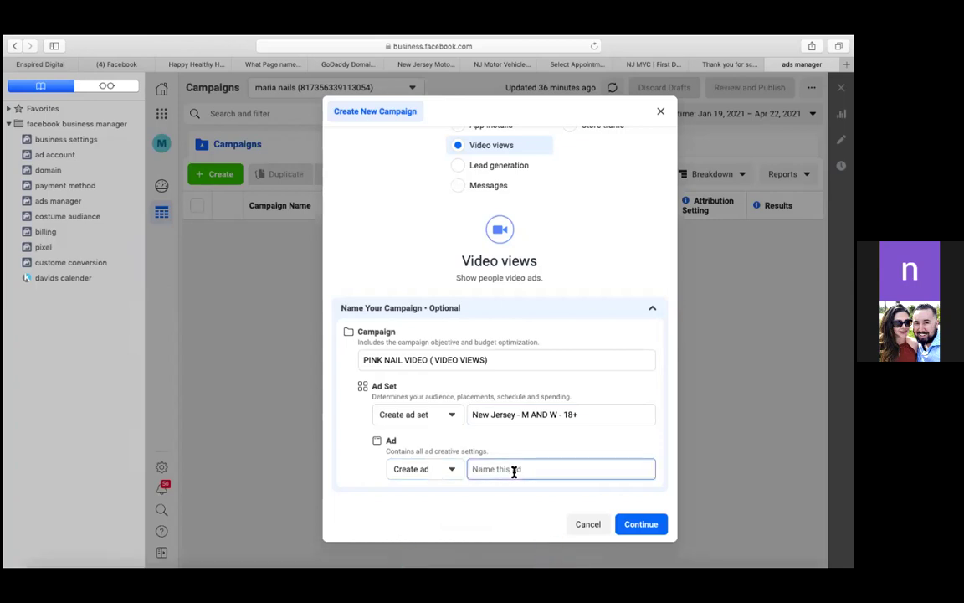
type("PINK NAIL")
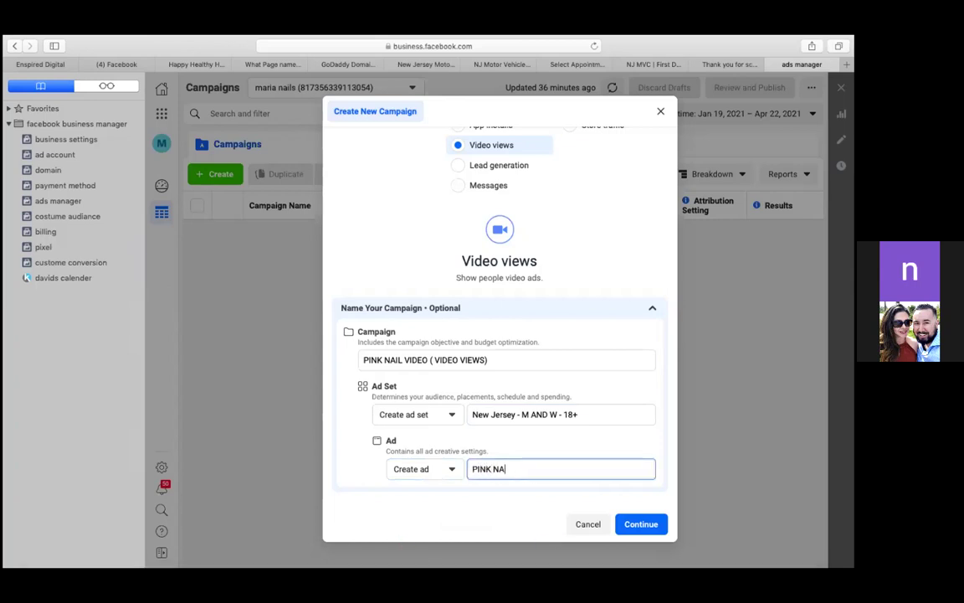
type(" VIDEO")
left_click(658, 525)
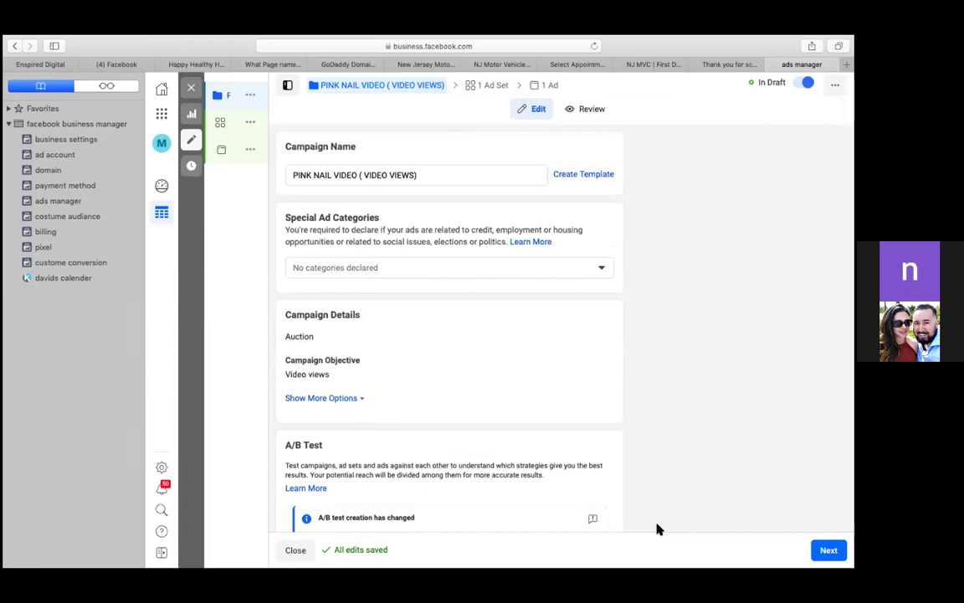
Review the campaign draft and the available special ad categories, leaving none declared
scroll(658, 529, "down", 4)
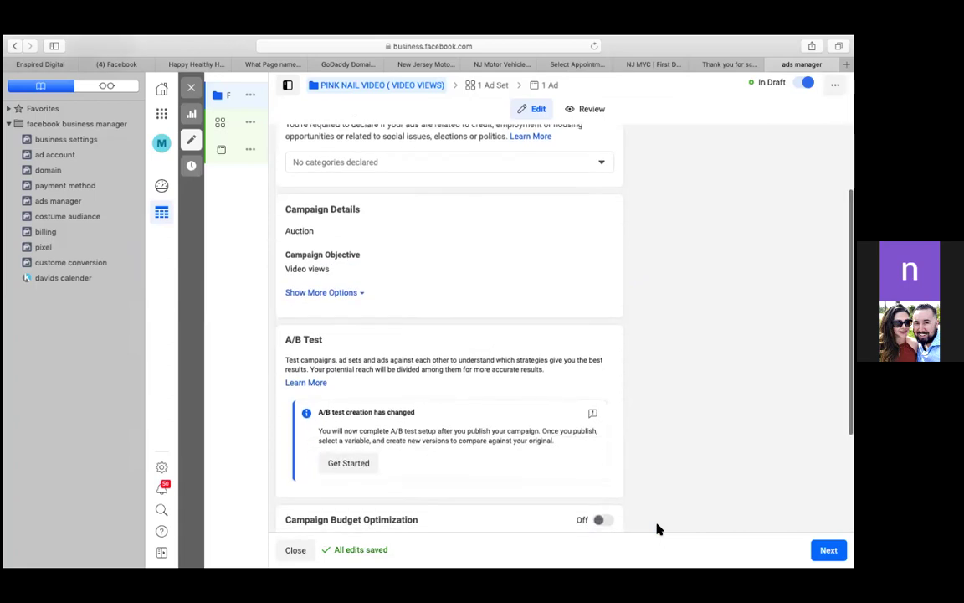
scroll(658, 529, "up", 4)
scroll(658, 529, "up", 1)
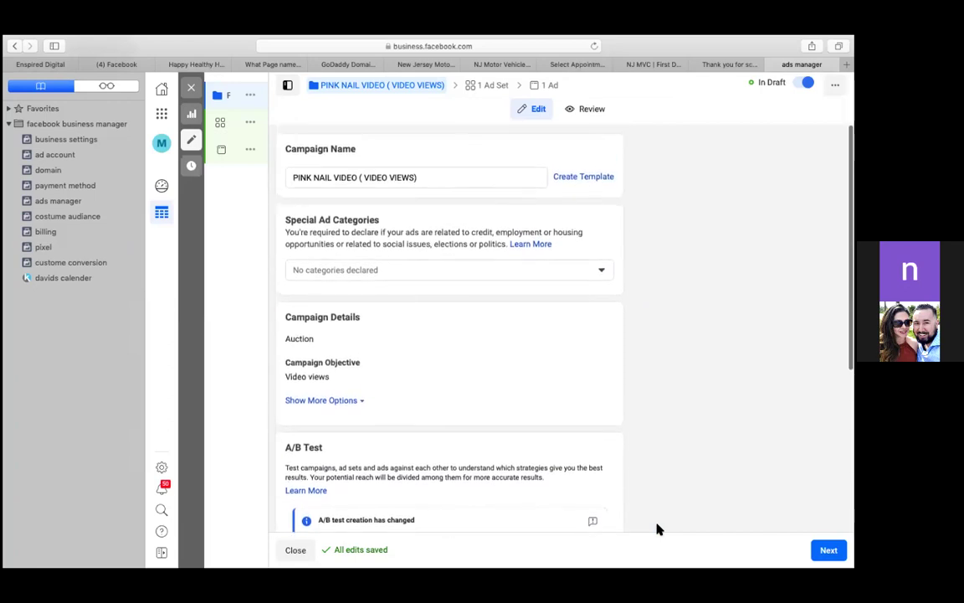
left_click(600, 271)
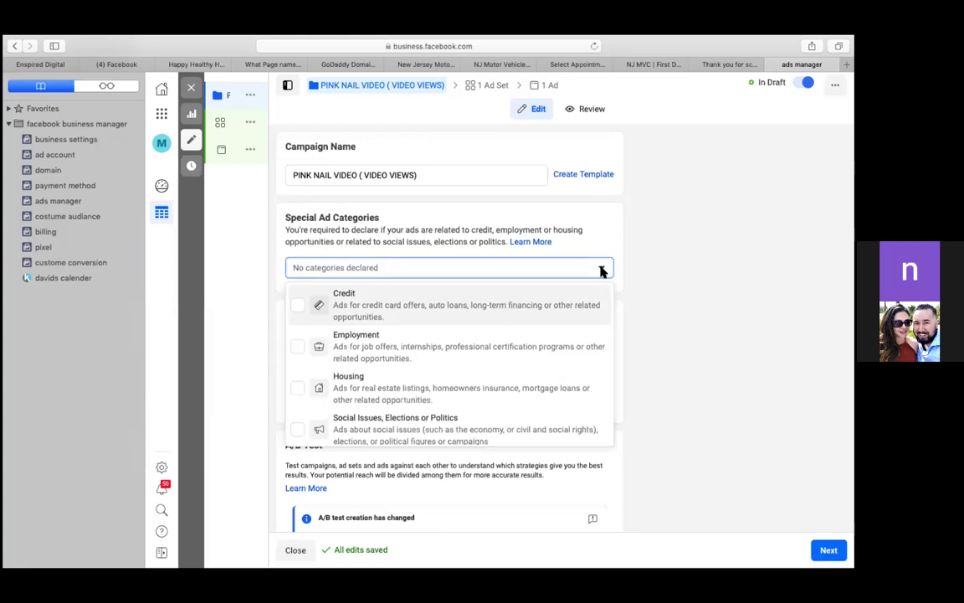
scroll(575, 334, "down", 1)
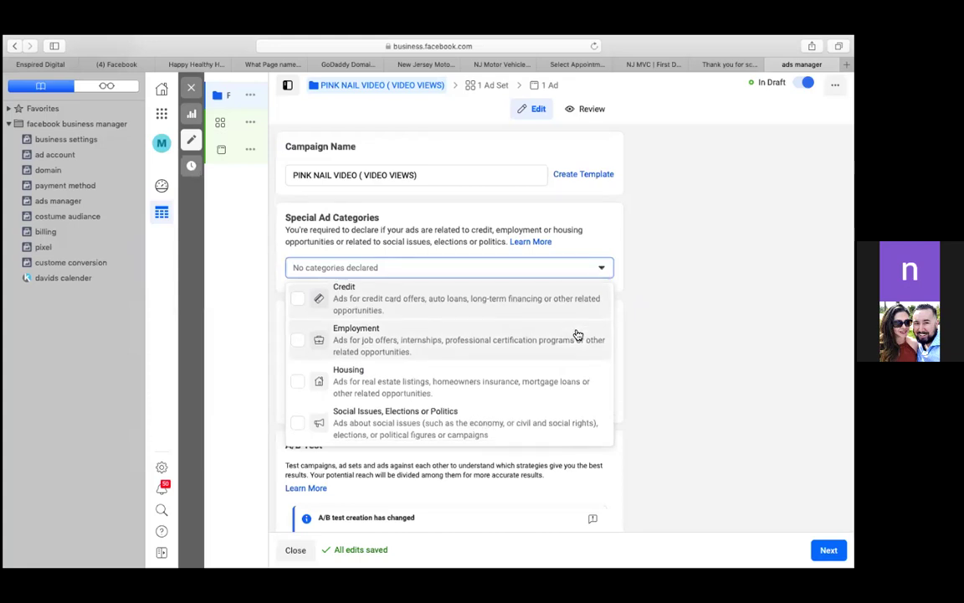
scroll(578, 334, "up", 1)
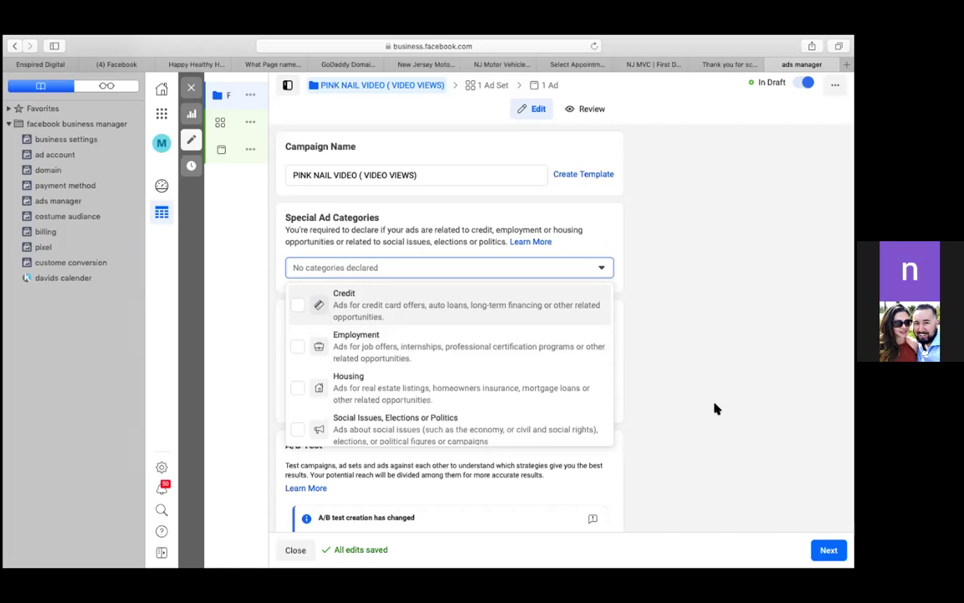
left_click(605, 270)
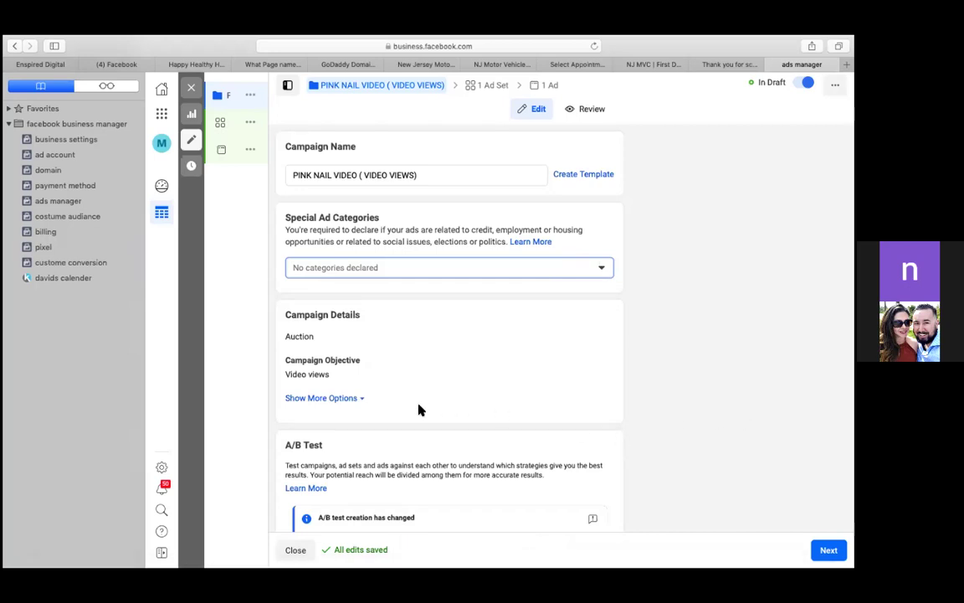
Check the campaign details including the additional spending limit option, and proceed to the ad set settings
scroll(421, 410, "down", 5)
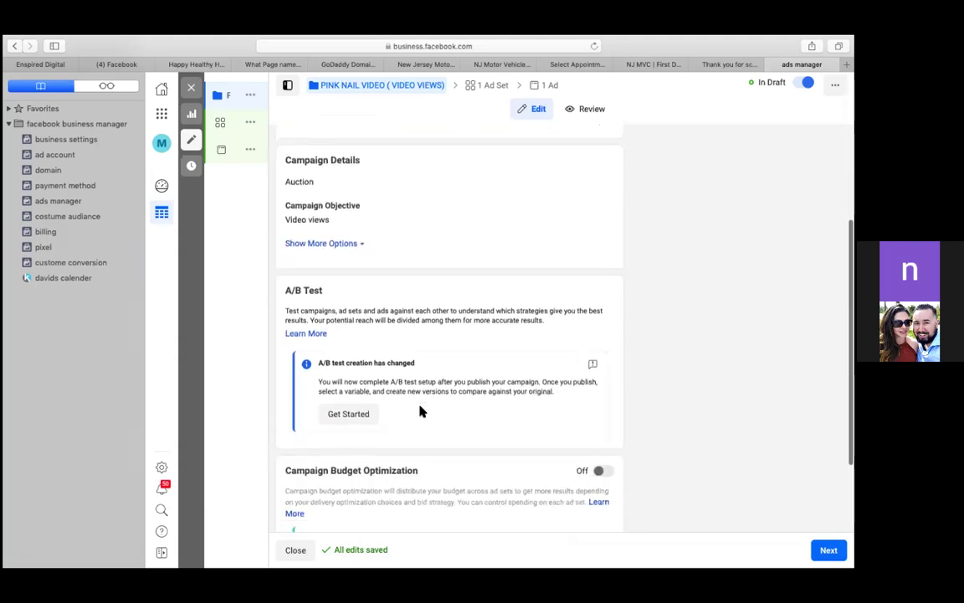
scroll(421, 411, "down", 1)
scroll(421, 409, "up", 2)
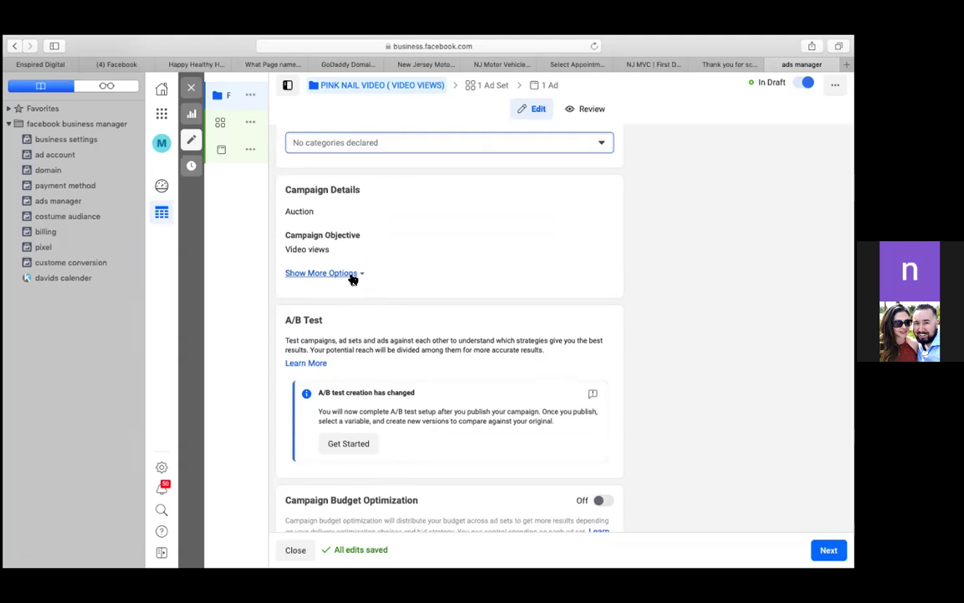
scroll(352, 280, "down", 1)
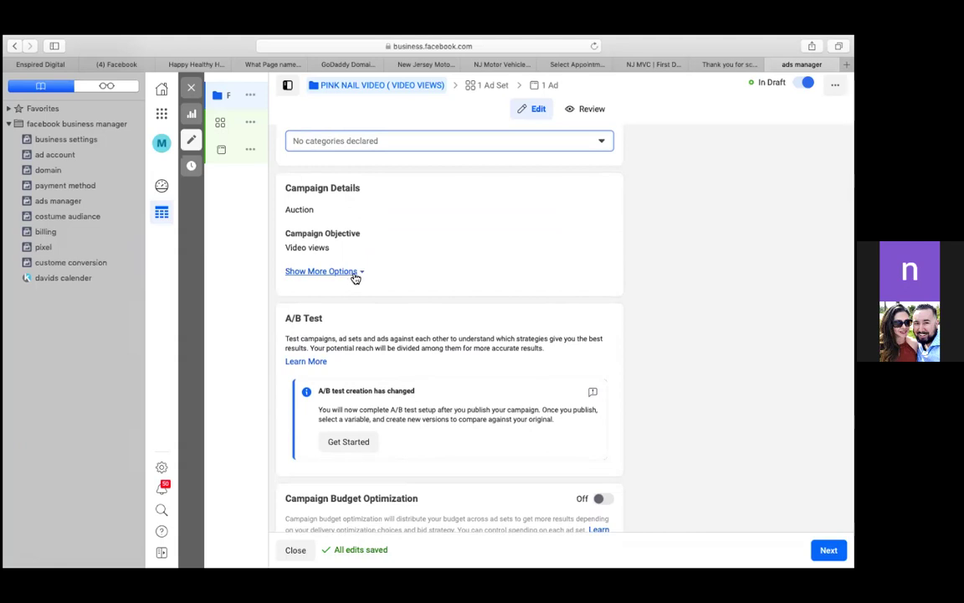
left_click(353, 276)
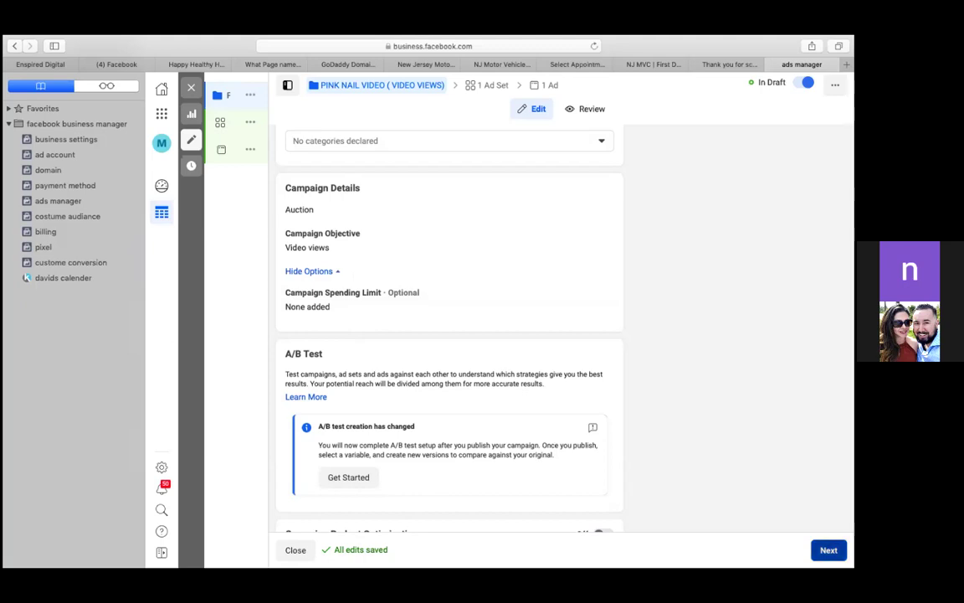
left_click(828, 550)
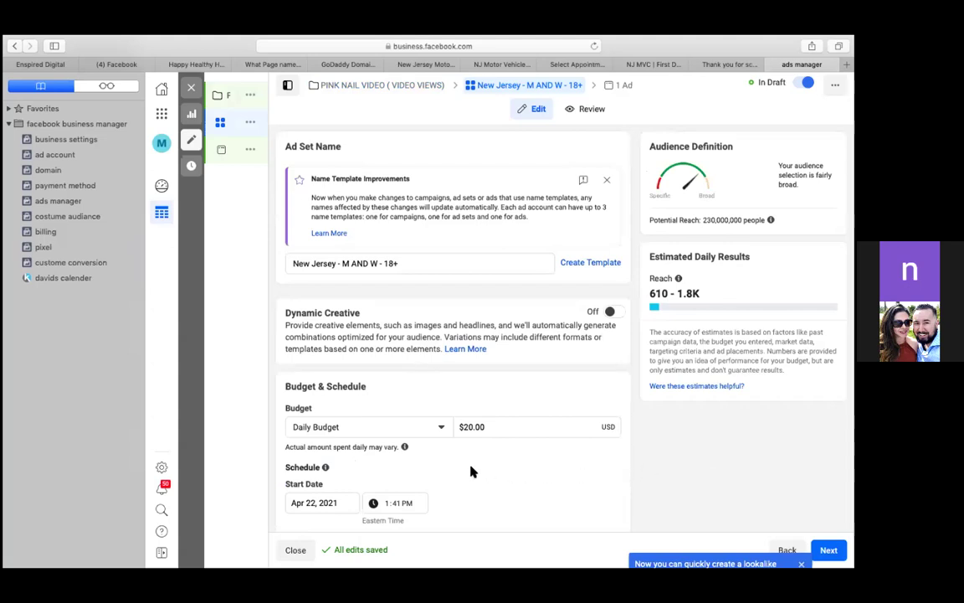
Compare the ad set's budget types under Budget & Schedule and set the budget to Lifetime Budget
scroll(470, 472, "down", 2)
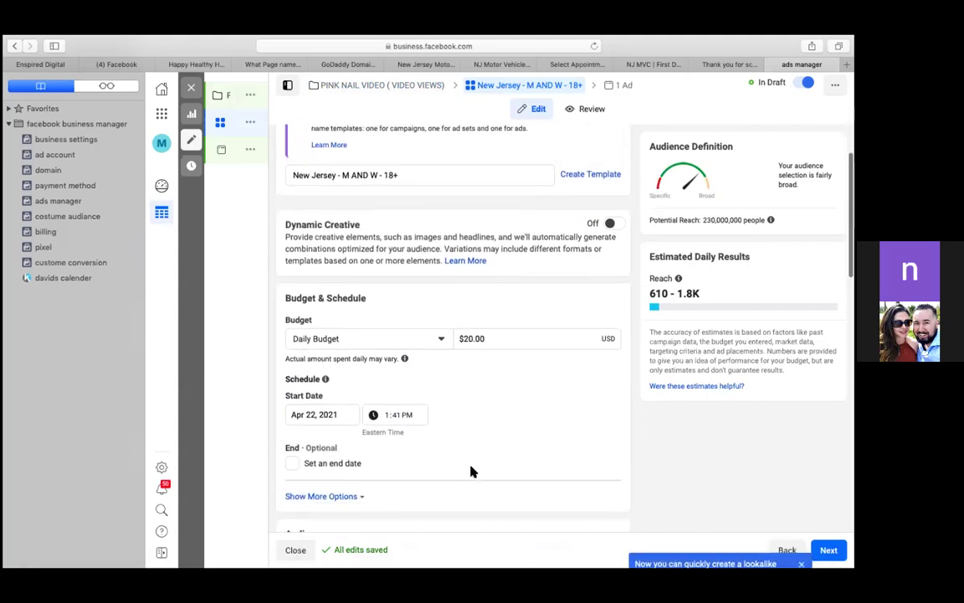
scroll(470, 471, "down", 3)
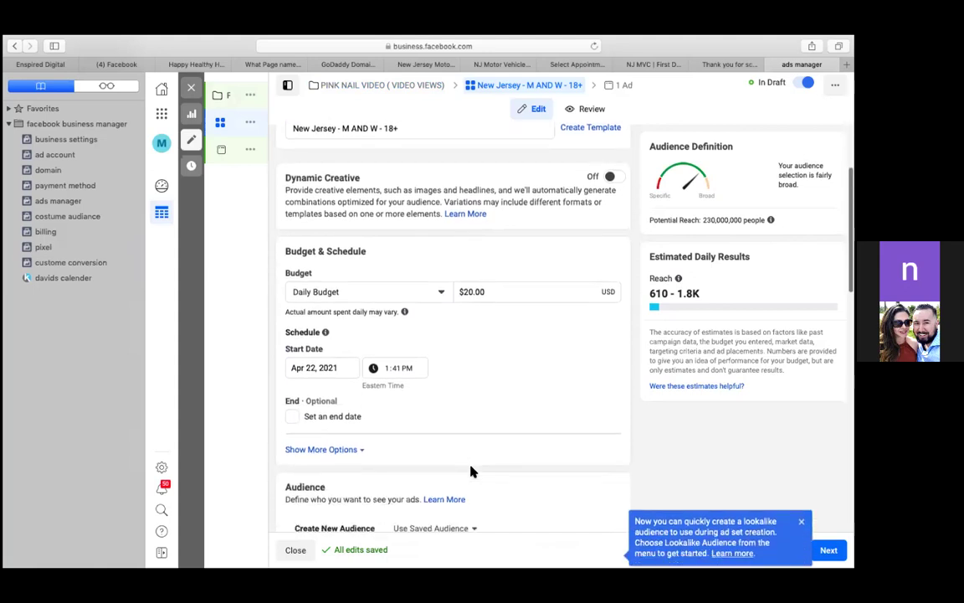
scroll(470, 472, "down", 1)
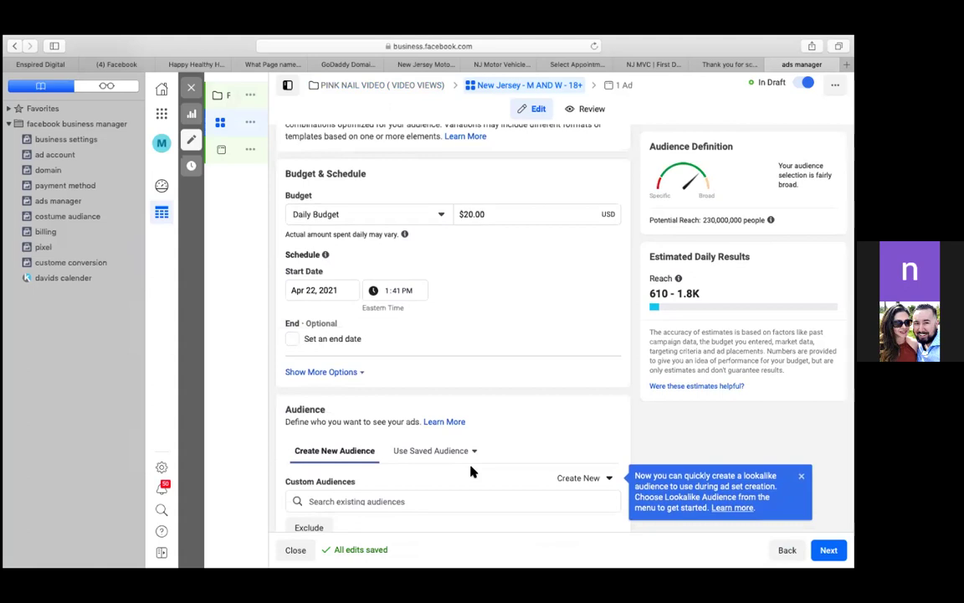
left_click(443, 215)
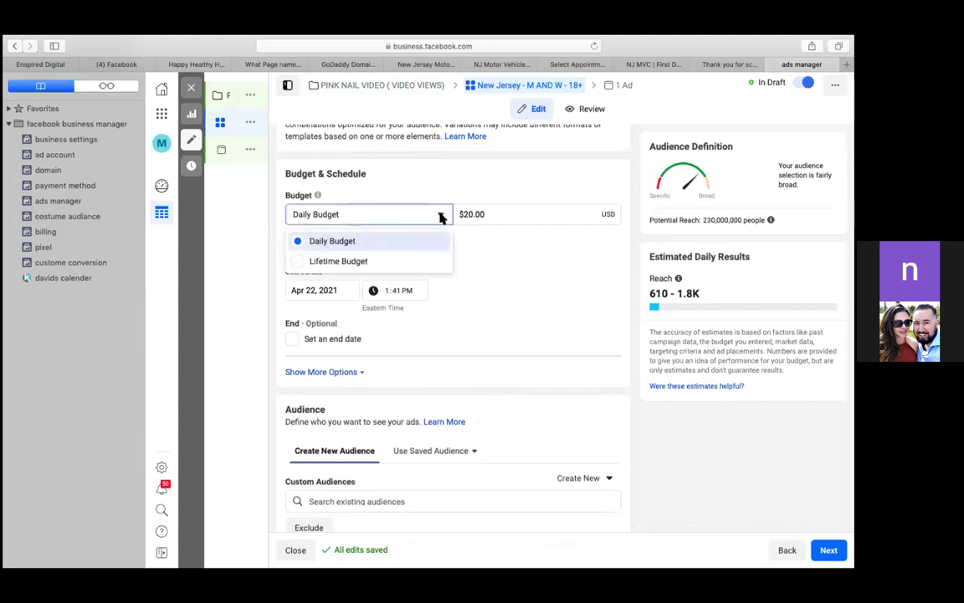
left_click(492, 273)
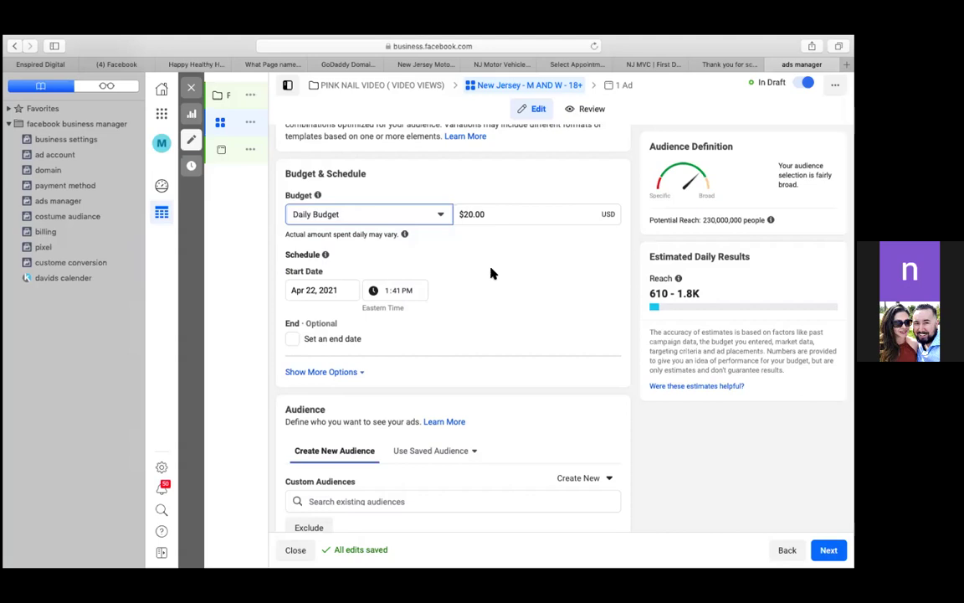
left_click(441, 216)
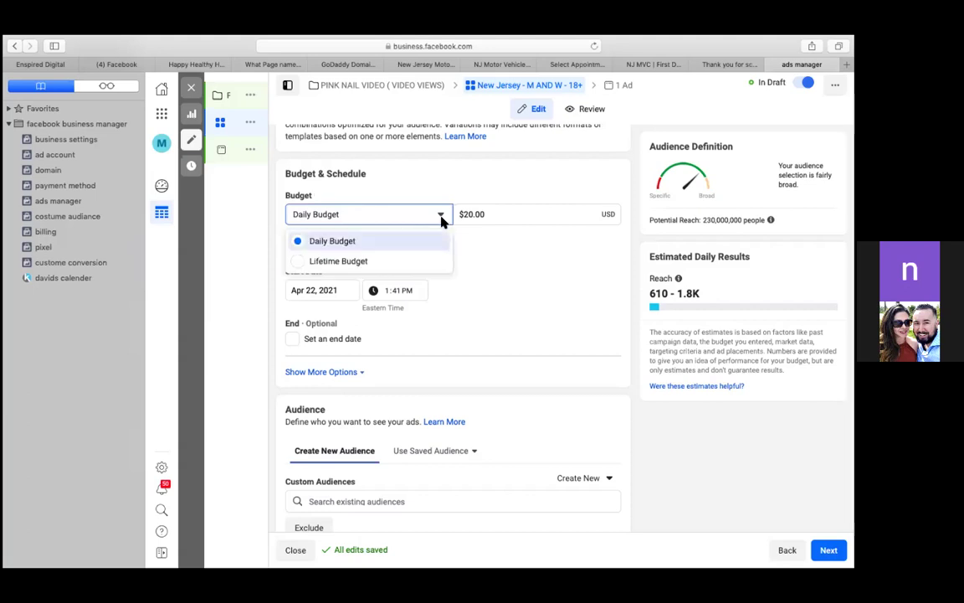
left_click(498, 278)
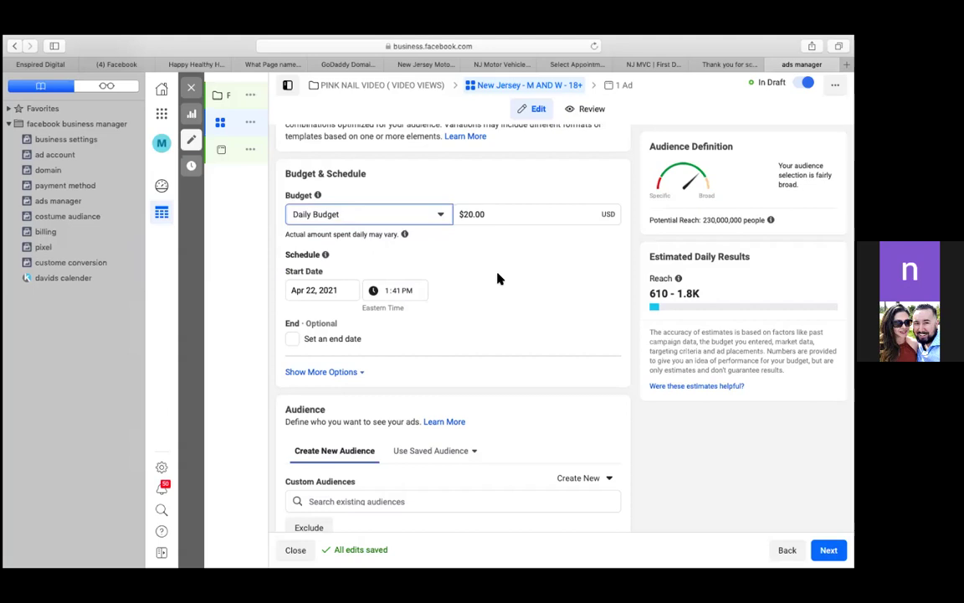
left_click(446, 215)
left_click(386, 262)
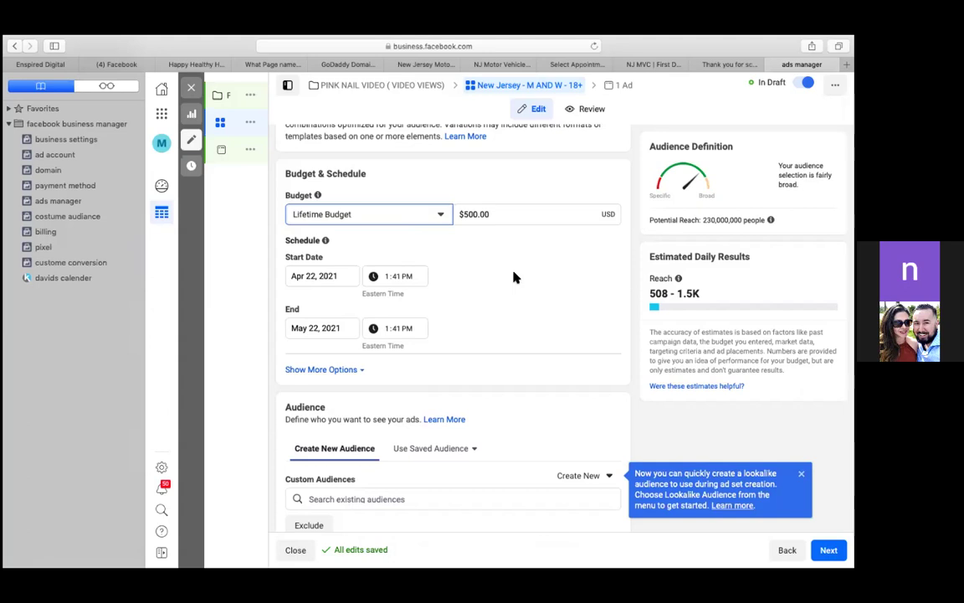
Set the ad set's lifetime budget amount to $200.00
left_click(517, 213)
key("BackSpace")
key("BackSpace")
key("BackSpace")
key("BackSpace")
key("BackSpace")
key("BackSpace")
type("200.00")
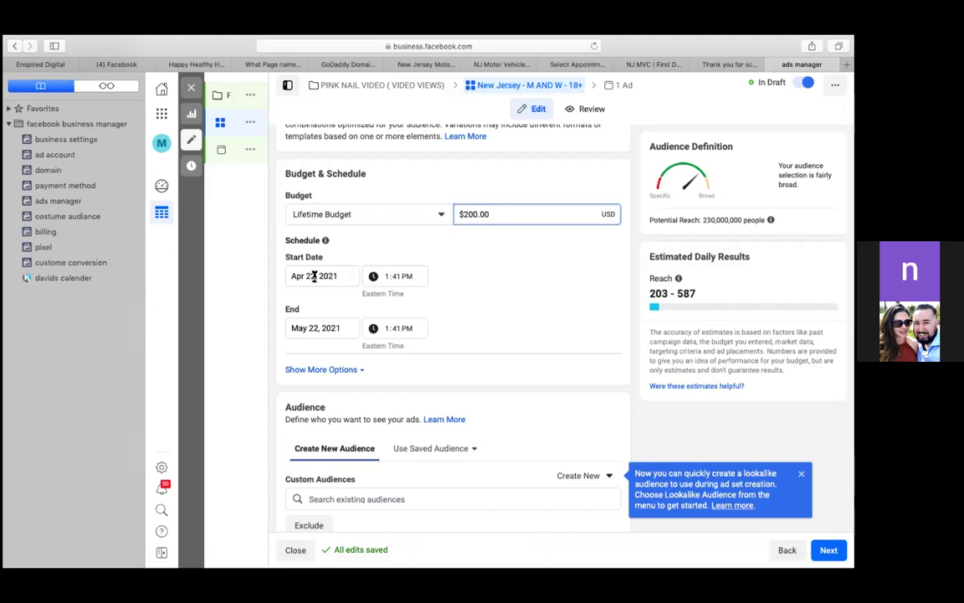
Set the ad set's end date to April 23, 2021
left_click(309, 328)
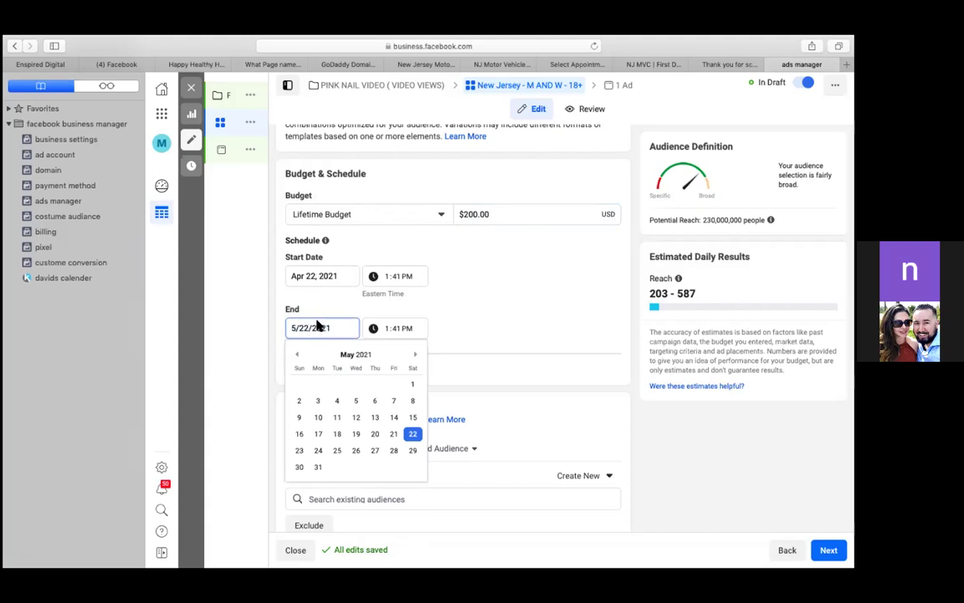
left_click(298, 355)
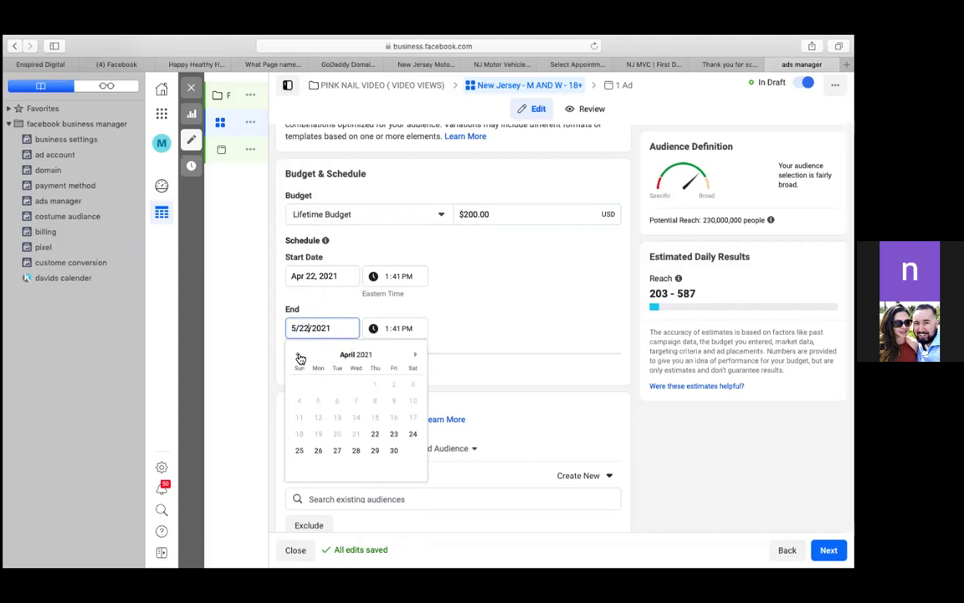
left_click(395, 437)
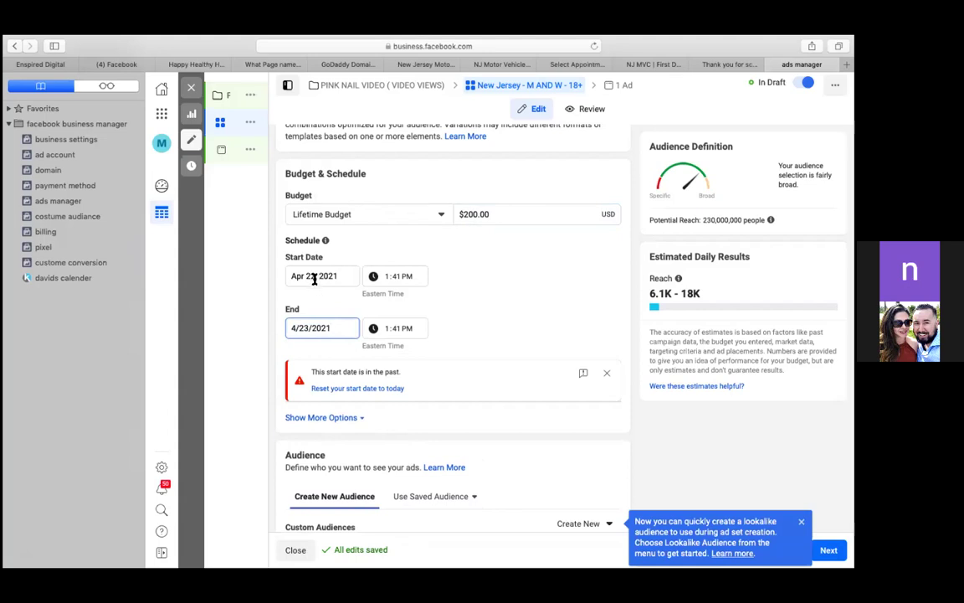
Schedule the ad set to start on April 23, 2021 at 6:00 AM
left_click(317, 276)
left_click(316, 276)
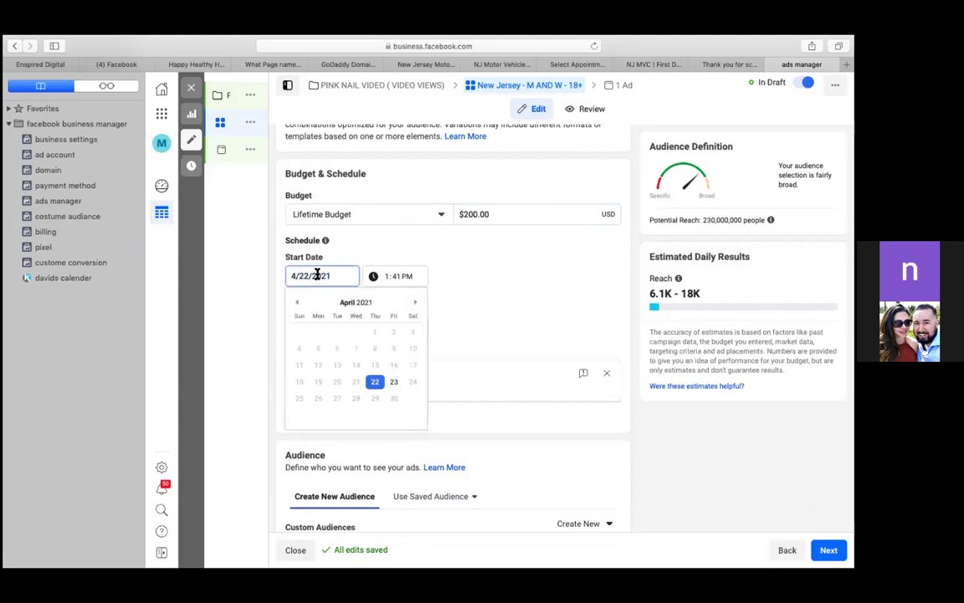
left_click(394, 381)
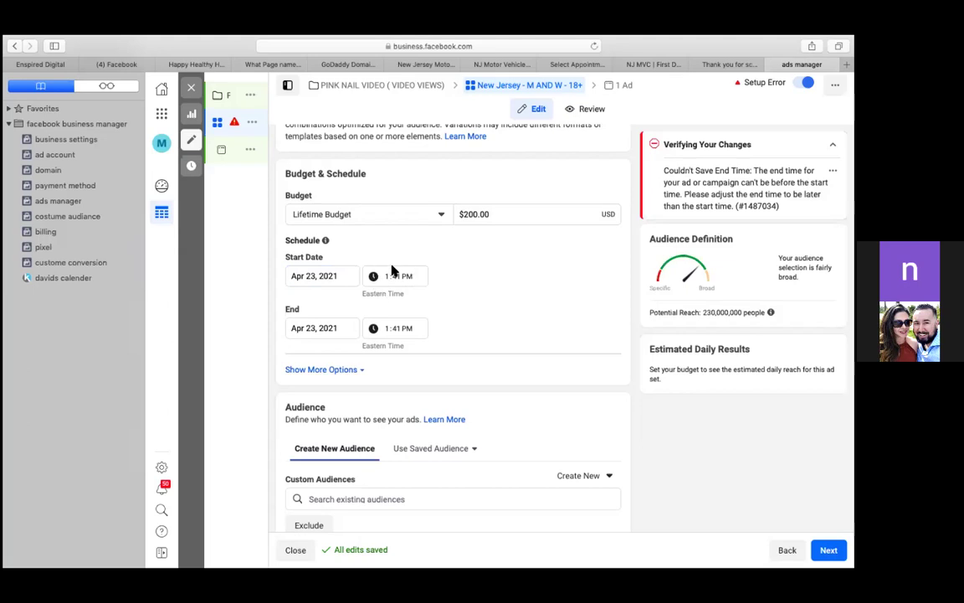
left_click(394, 281)
left_click(395, 278)
key("BackSpace")
left_click(402, 275)
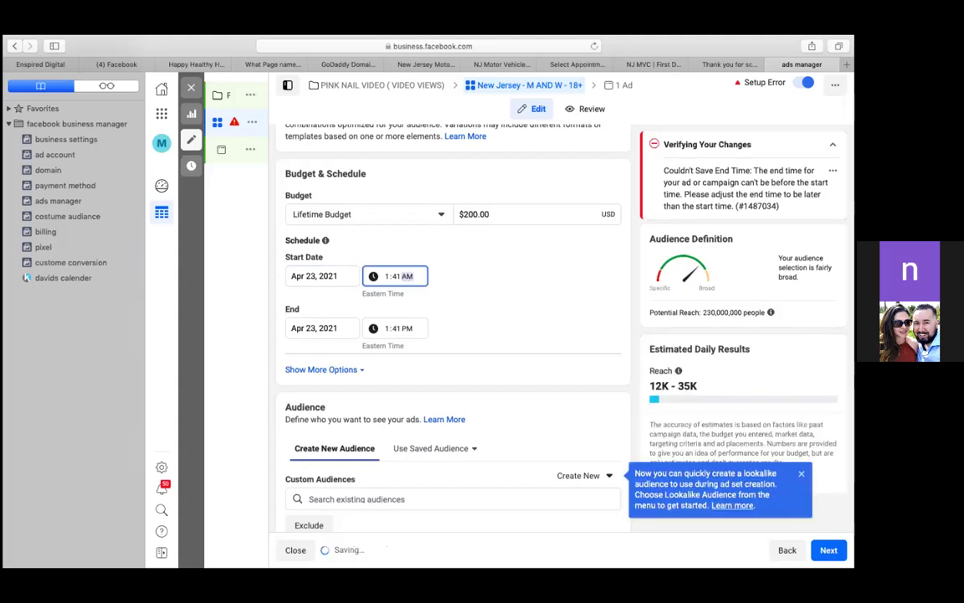
left_click(393, 278)
type("00")
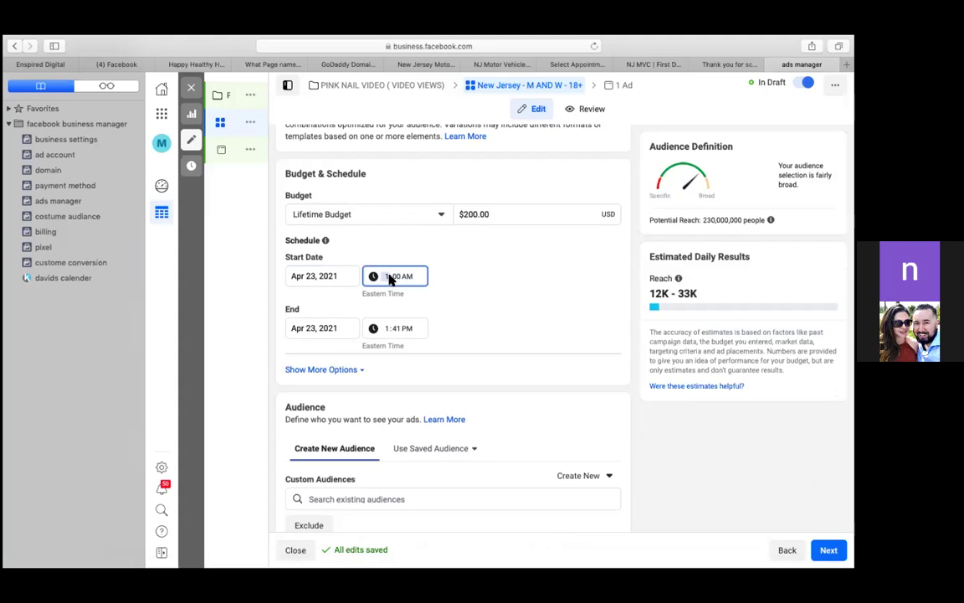
type("6")
left_click(478, 306)
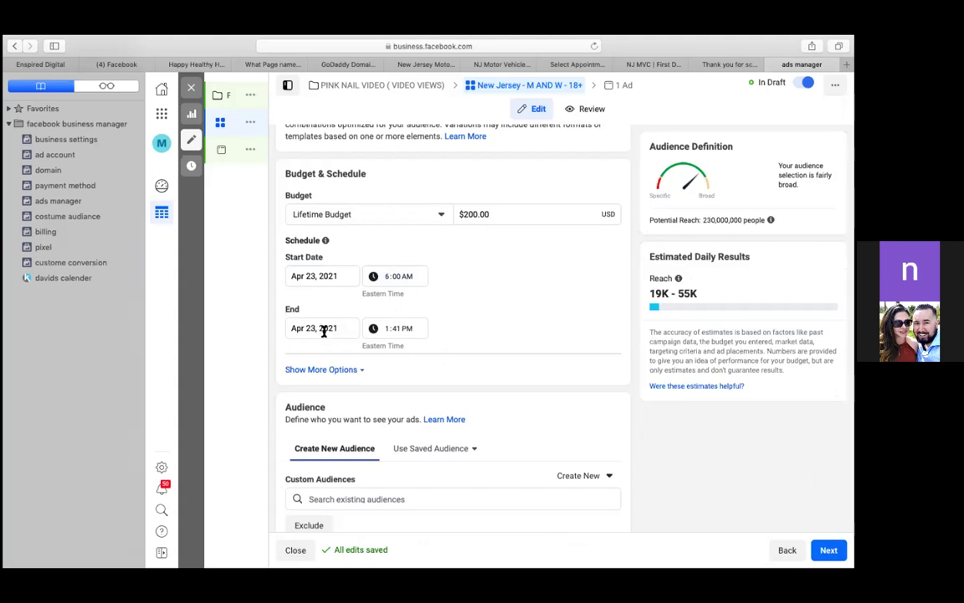
Schedule the ad set to end on May 3, 2021 at 6:00 AM
left_click(317, 329)
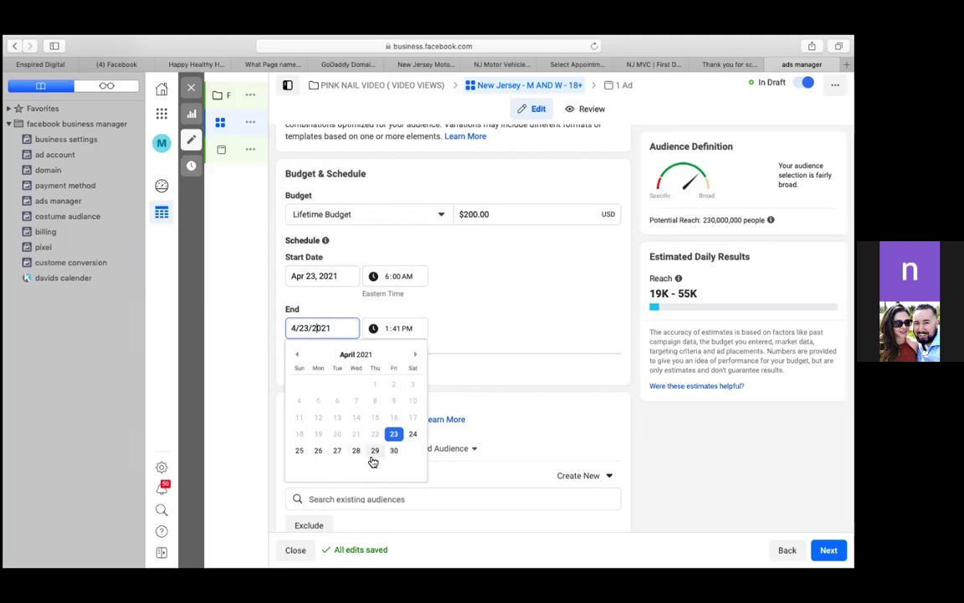
left_click(417, 355)
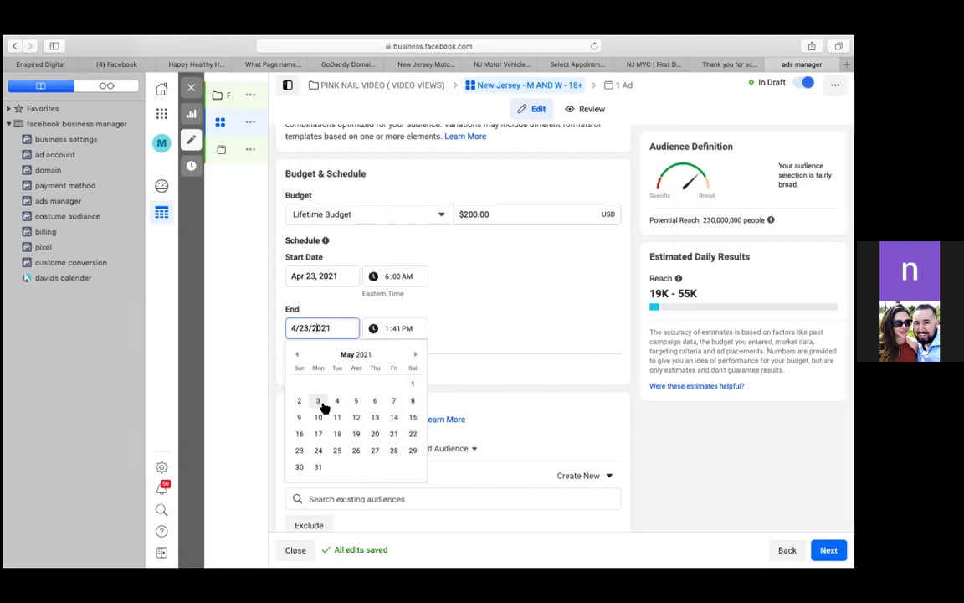
left_click(298, 328)
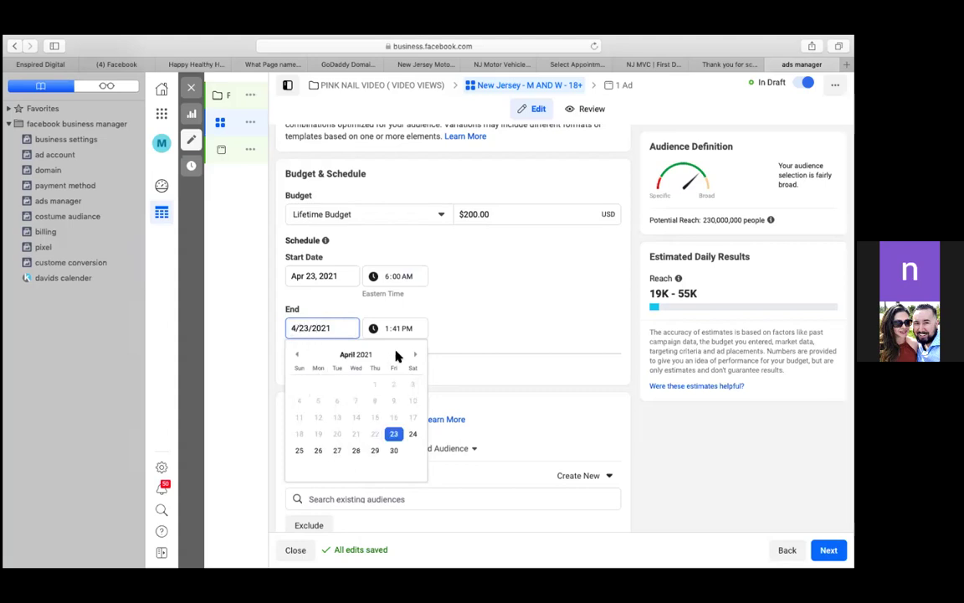
left_click(418, 357)
left_click(319, 400)
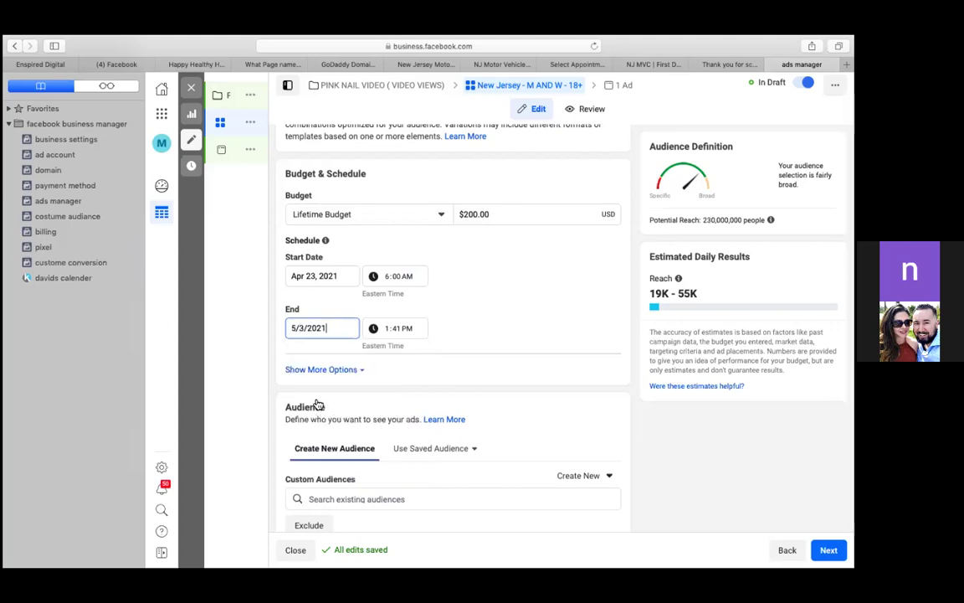
left_click(409, 332)
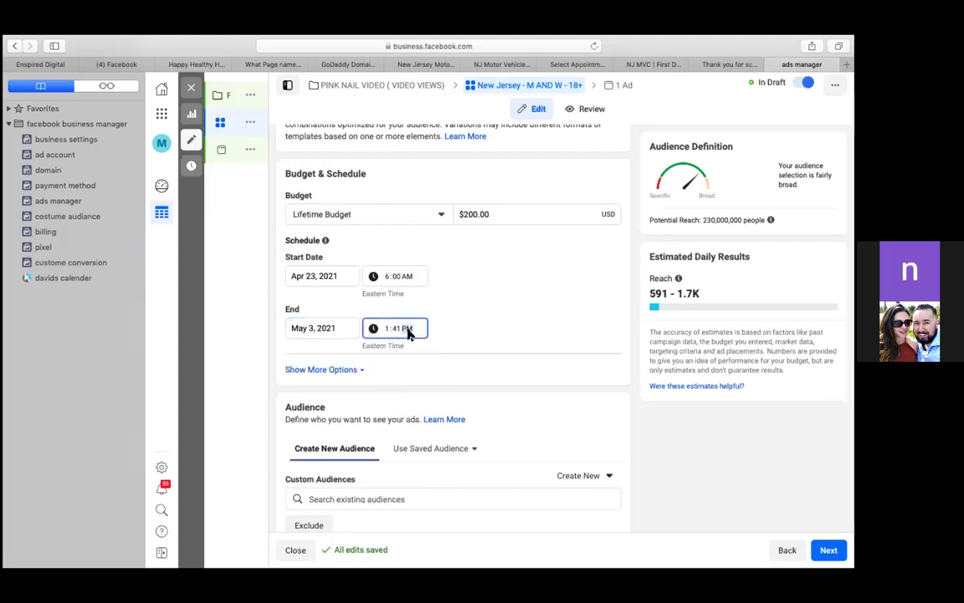
key("a")
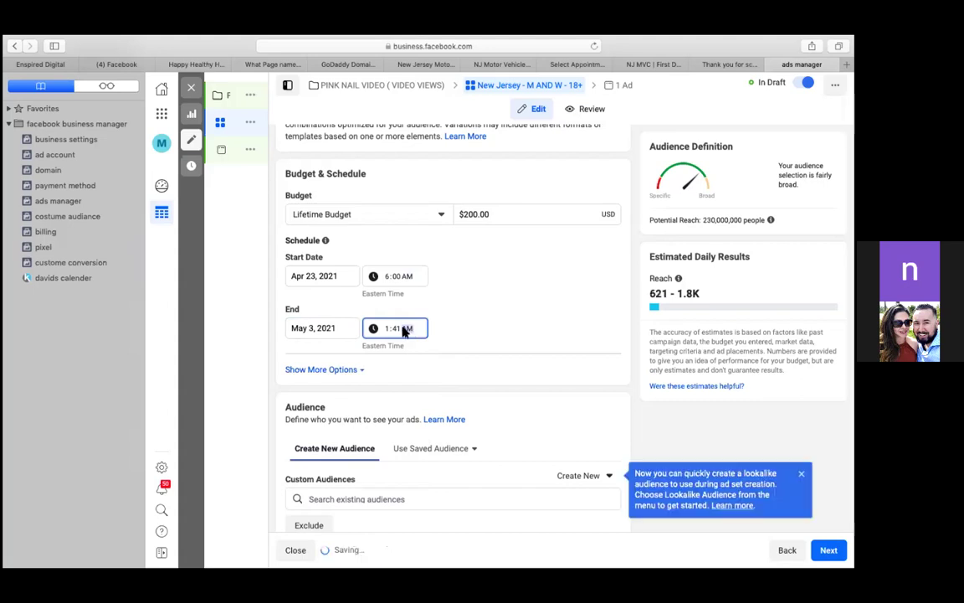
type("00")
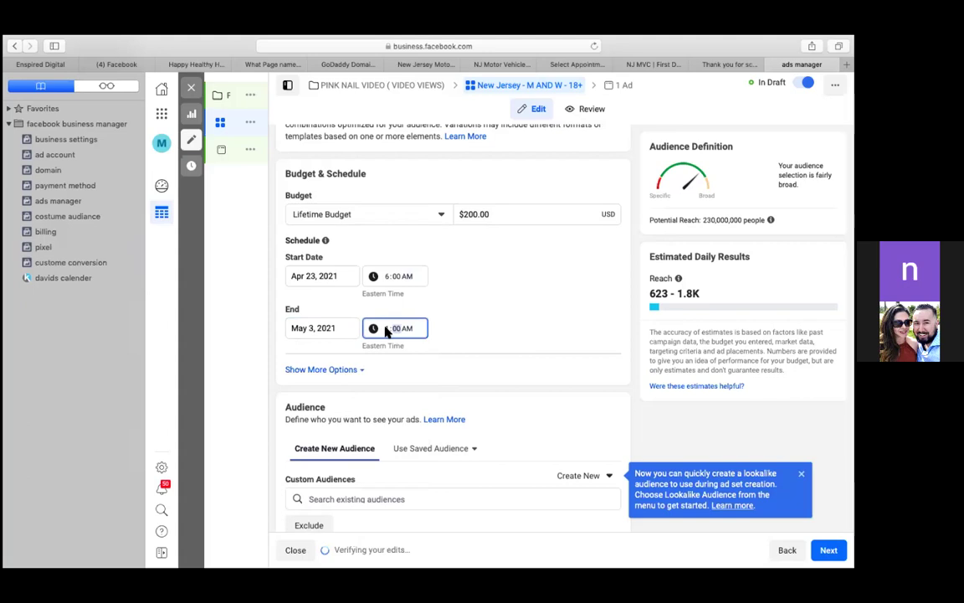
type("6")
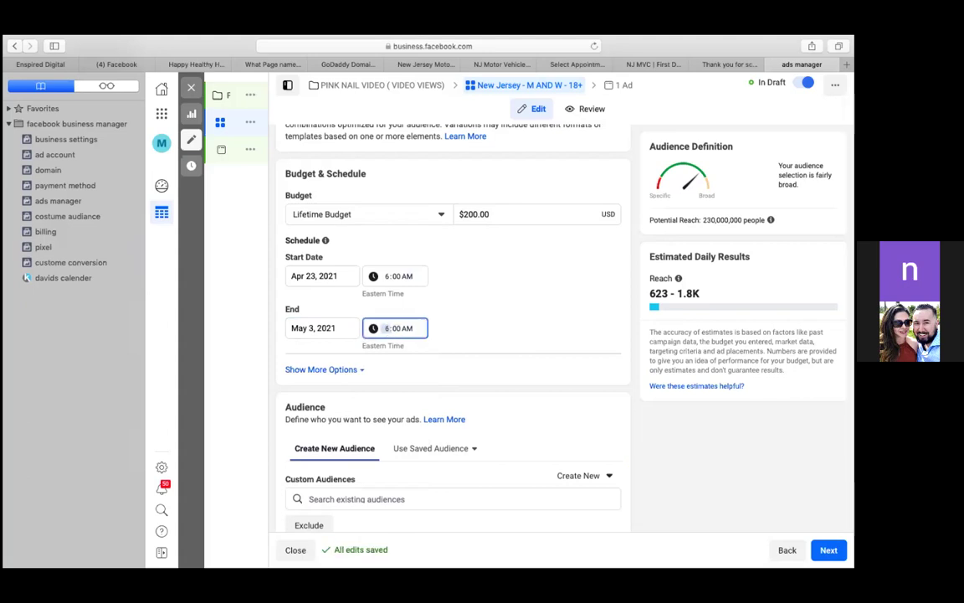
left_click(543, 335)
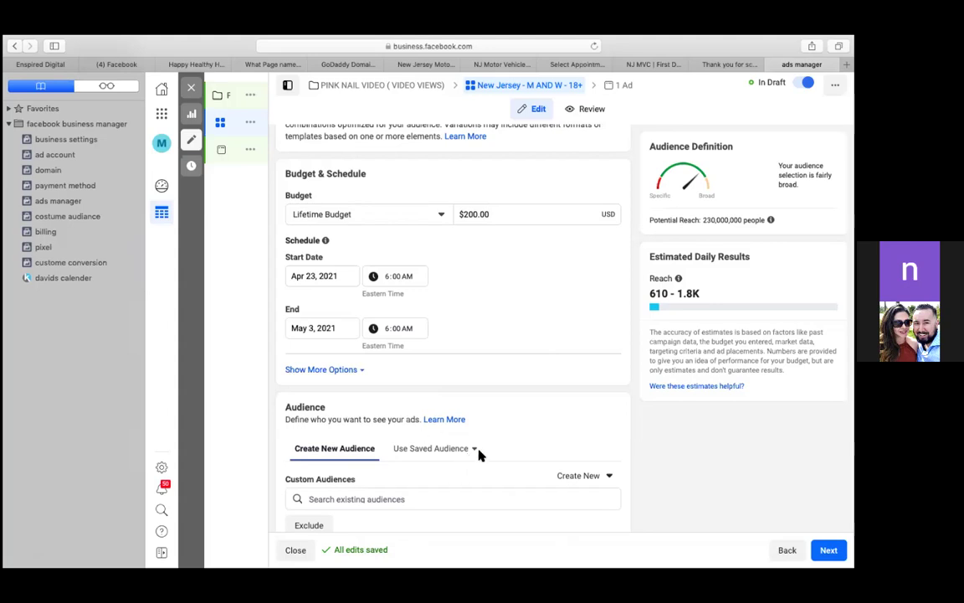
Examine the Audience section and browse the existing lookalike and custom audiences without selecting any
scroll(480, 454, "down", 5)
scroll(484, 434, "up", 3)
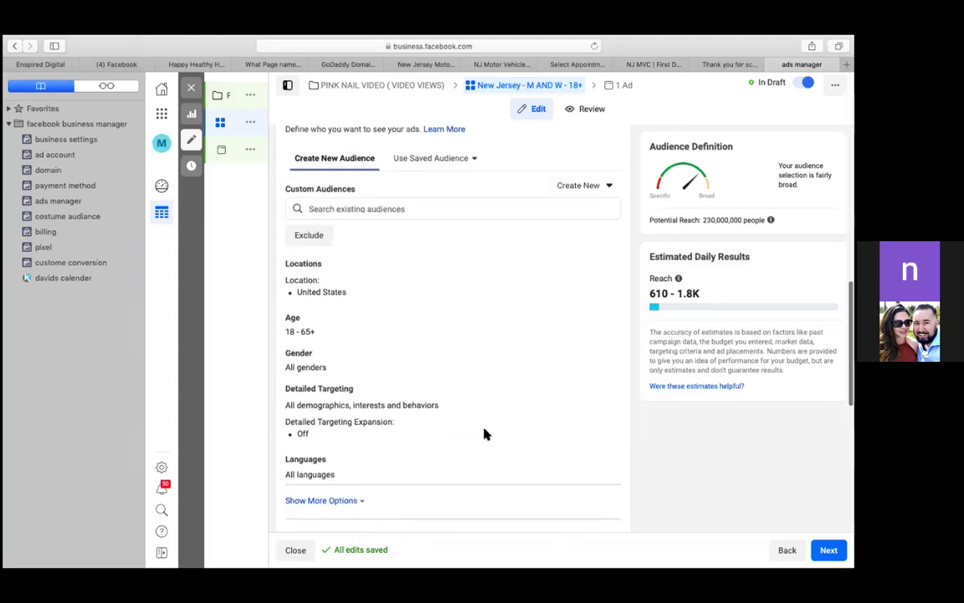
scroll(484, 434, "up", 2)
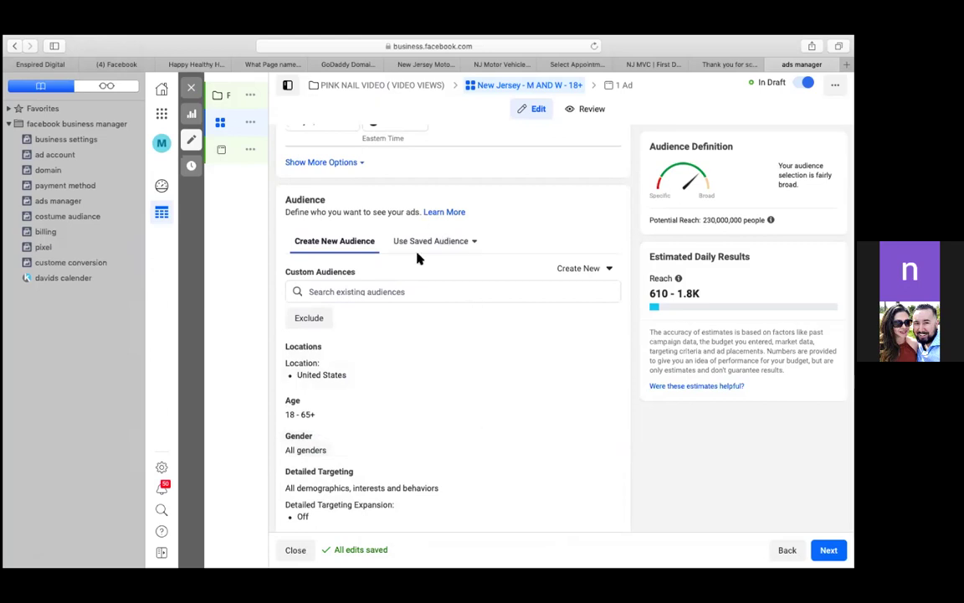
left_click(439, 291)
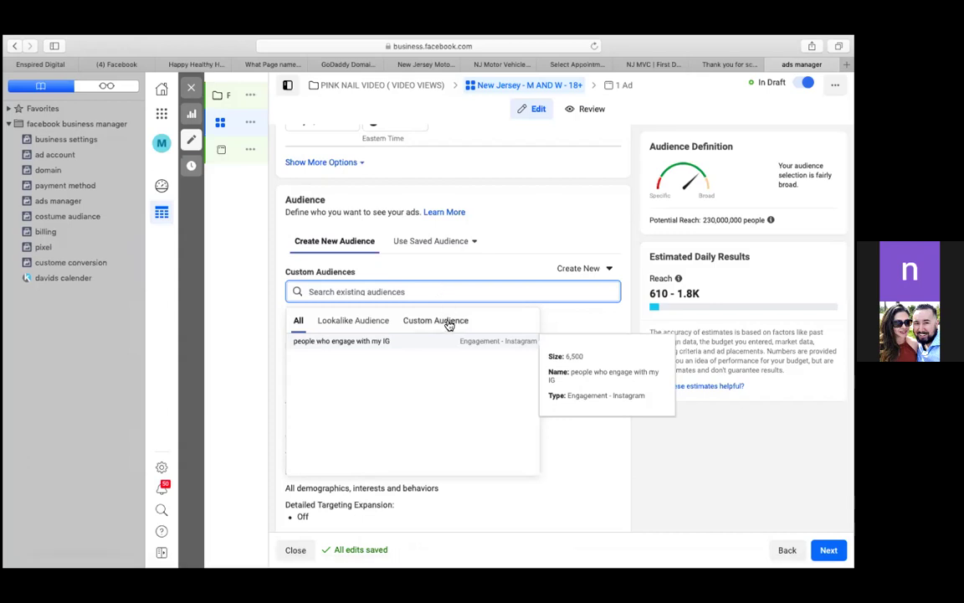
left_click(343, 324)
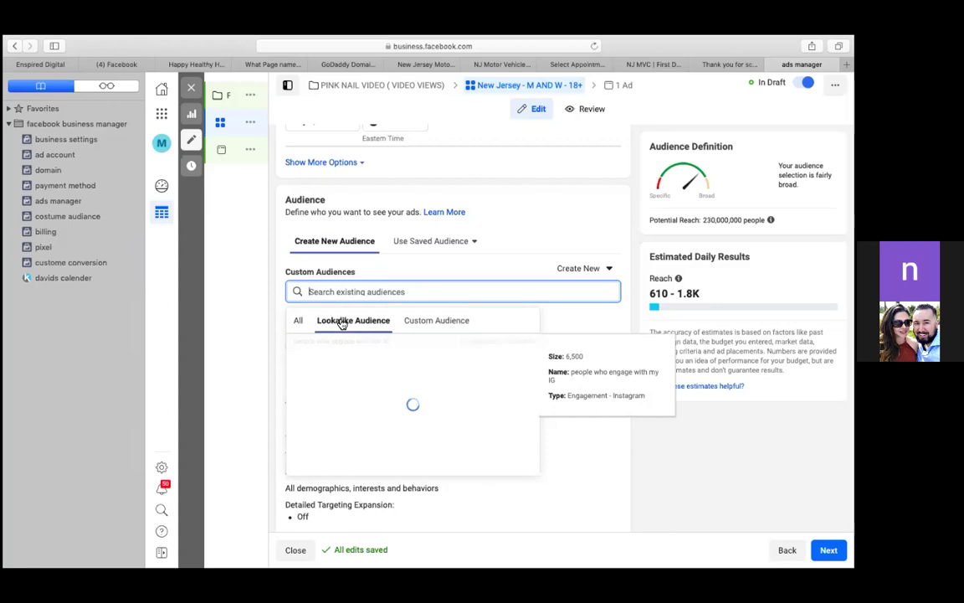
left_click(430, 323)
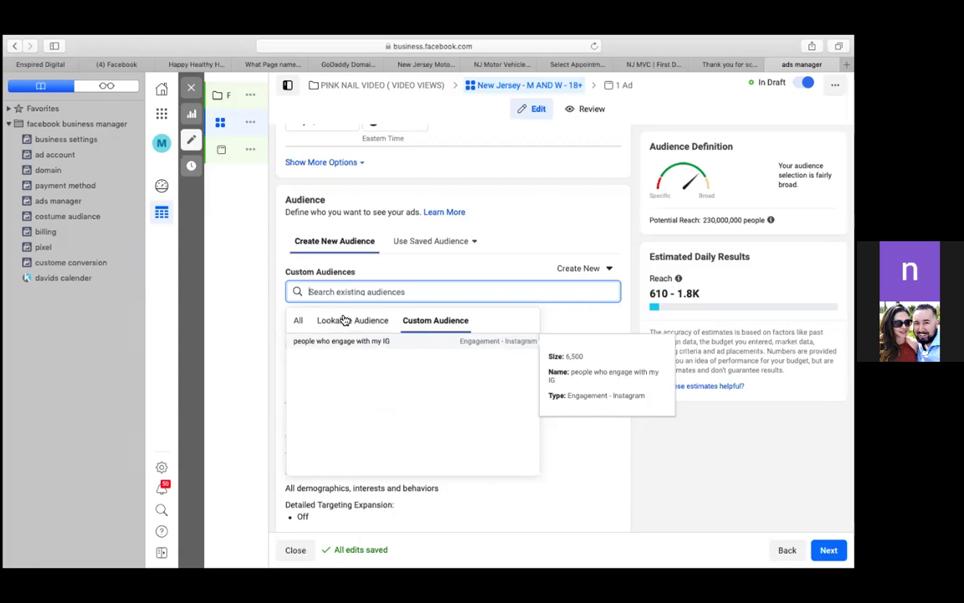
left_click(298, 324)
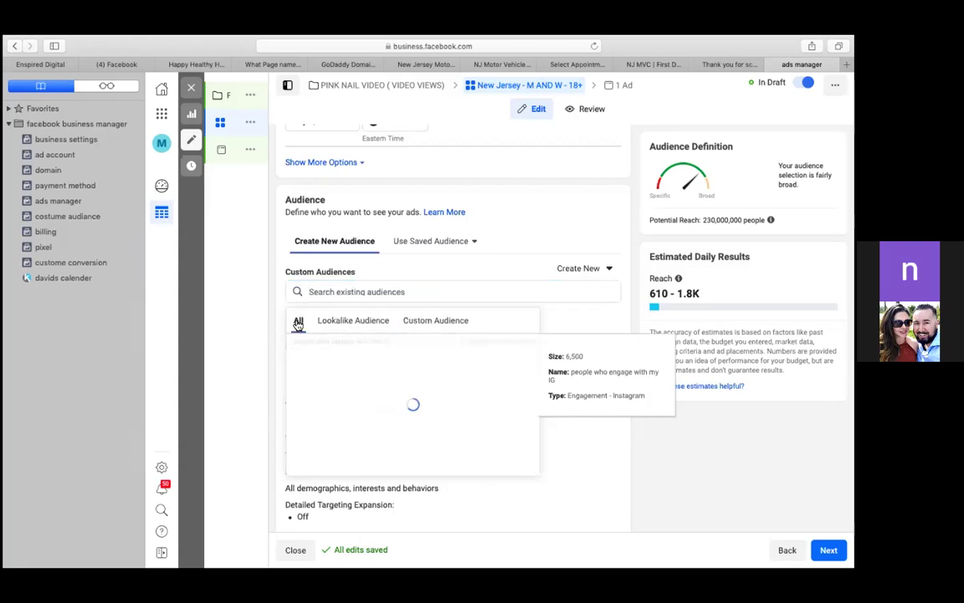
left_click(242, 353)
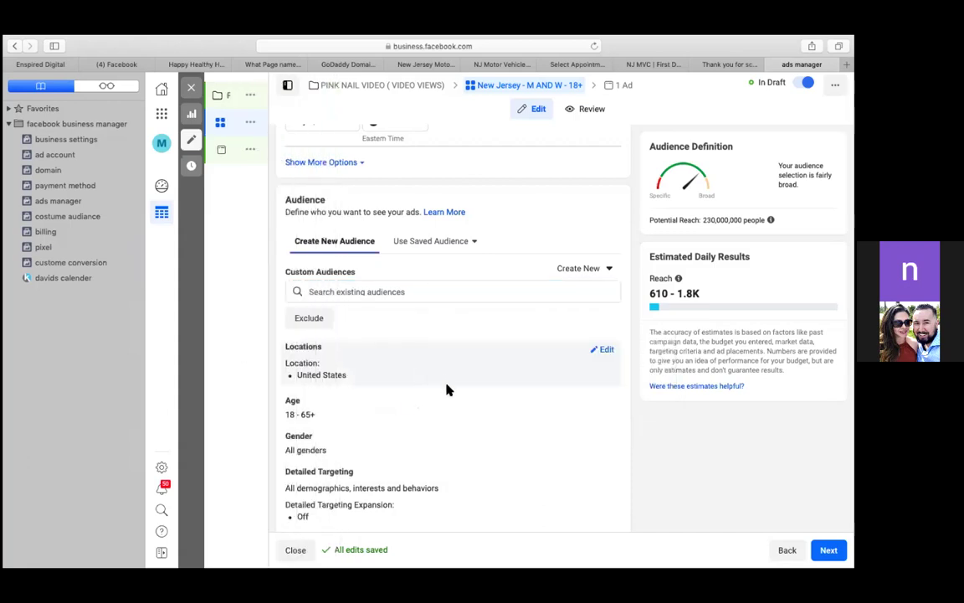
Reveal the exclusion option under Custom Audiences and check which existing audiences can be excluded, choosing none
scroll(463, 428, "down", 2)
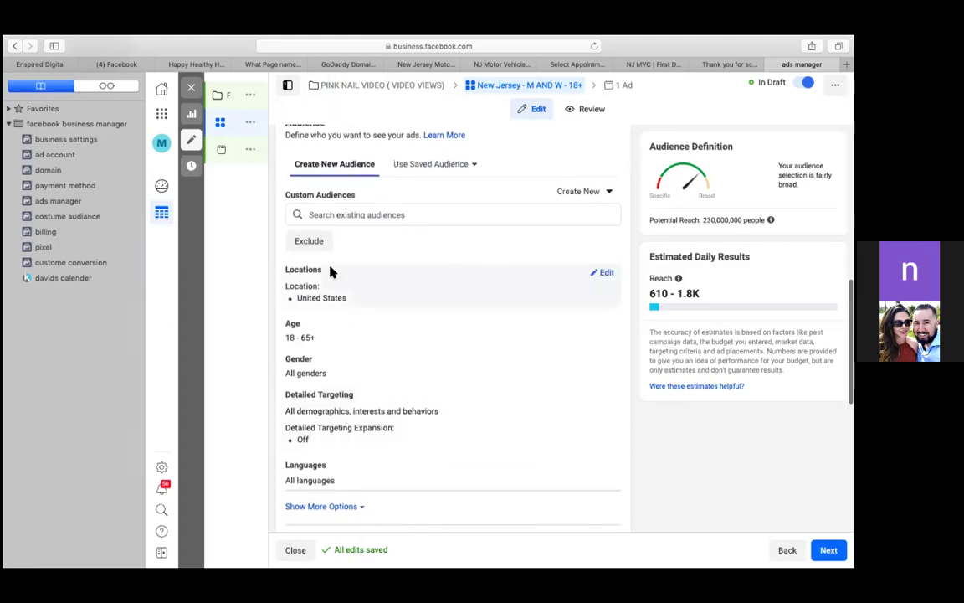
left_click(316, 242)
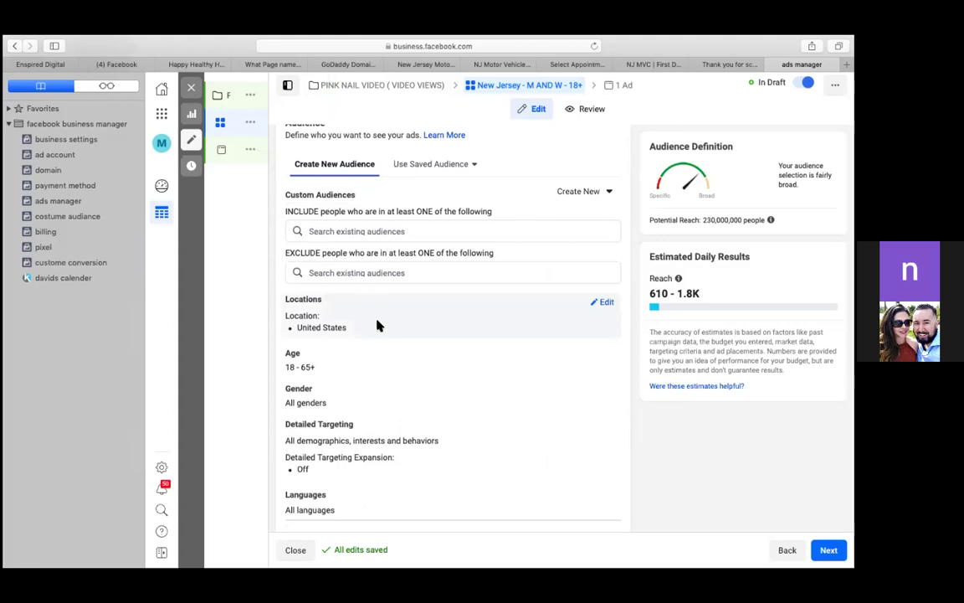
scroll(375, 327, "up", 2)
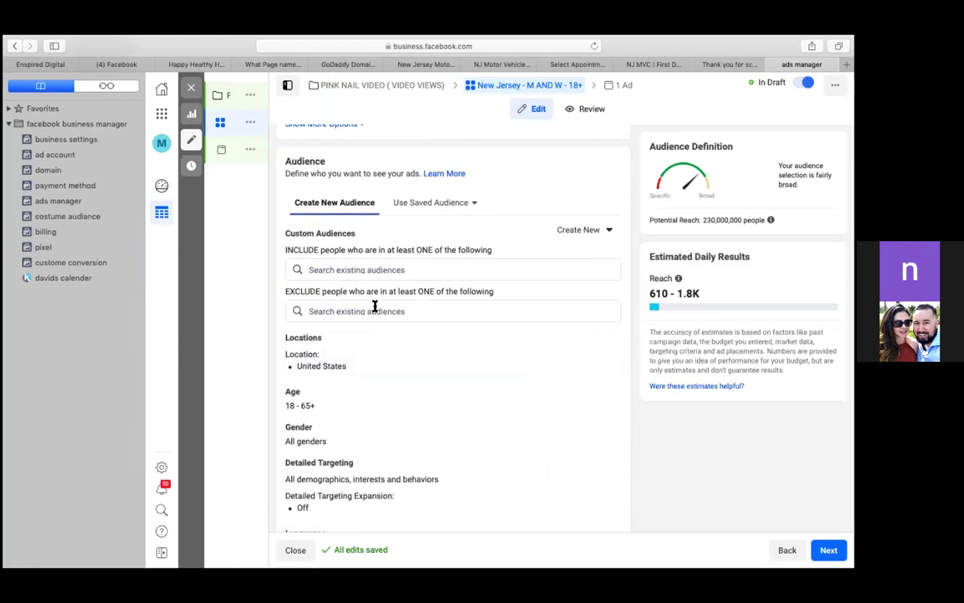
left_click(375, 306)
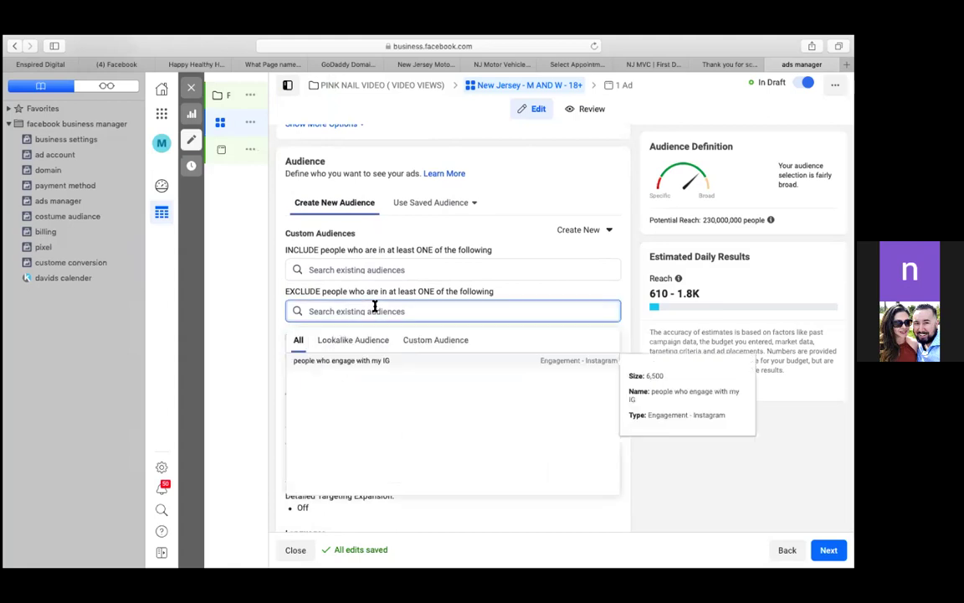
left_click(515, 296)
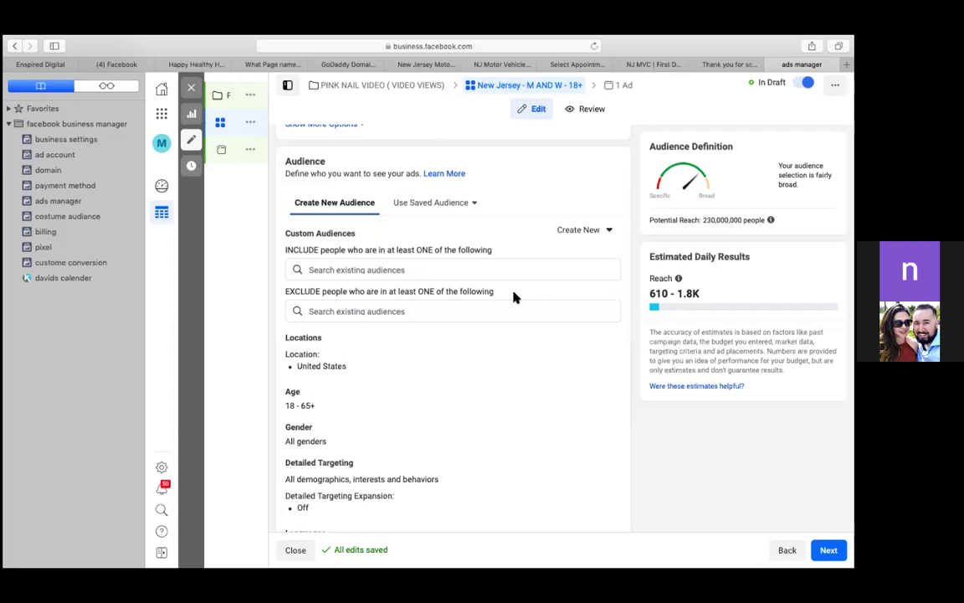
Review the audiences available for inclusion, the location, age, gender, targeting and language settings, and the placement options
scroll(515, 297, "up", 1)
scroll(515, 296, "down", 3)
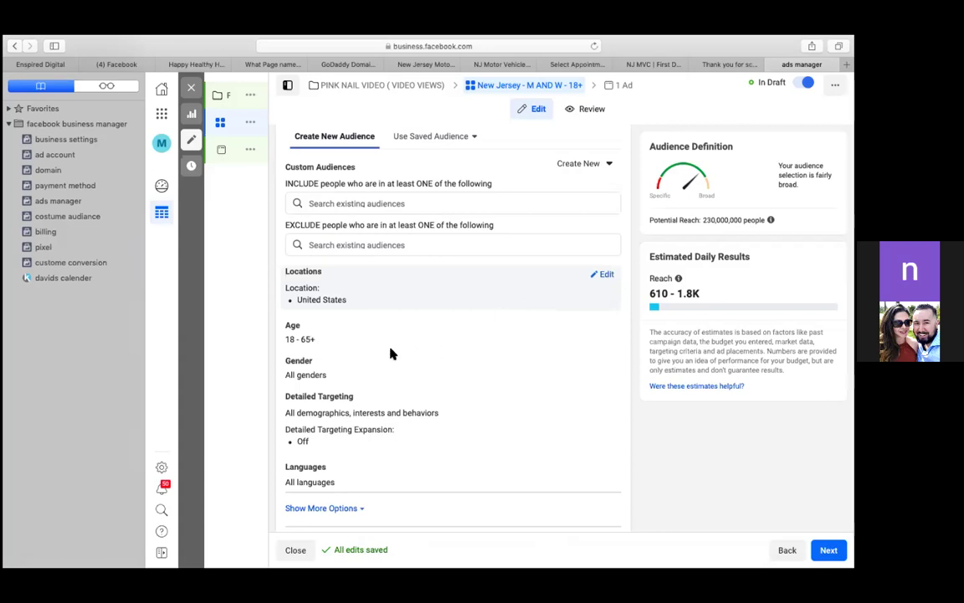
scroll(610, 274, "up", 2)
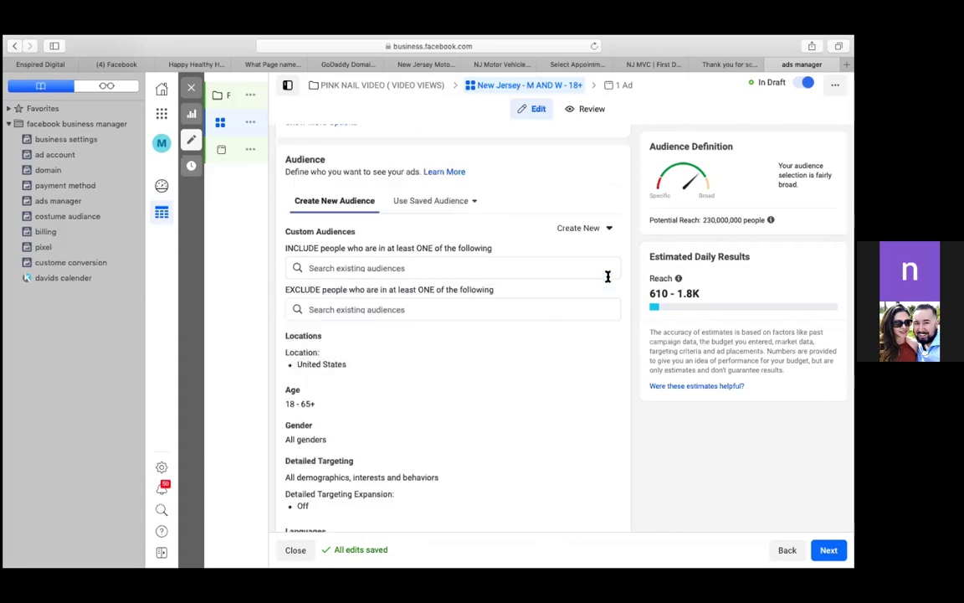
left_click(608, 273)
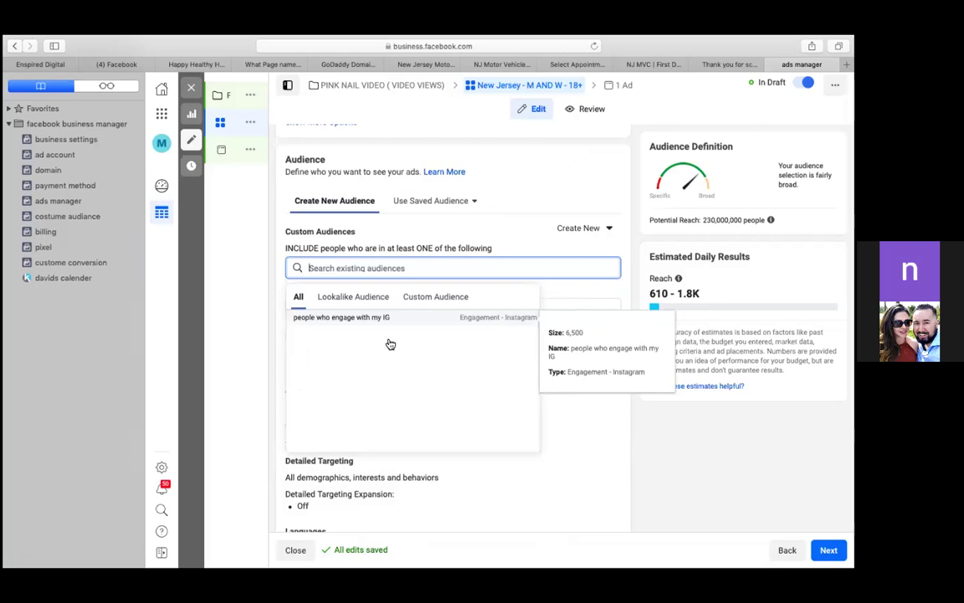
left_click(656, 467)
scroll(420, 372, "down", 8)
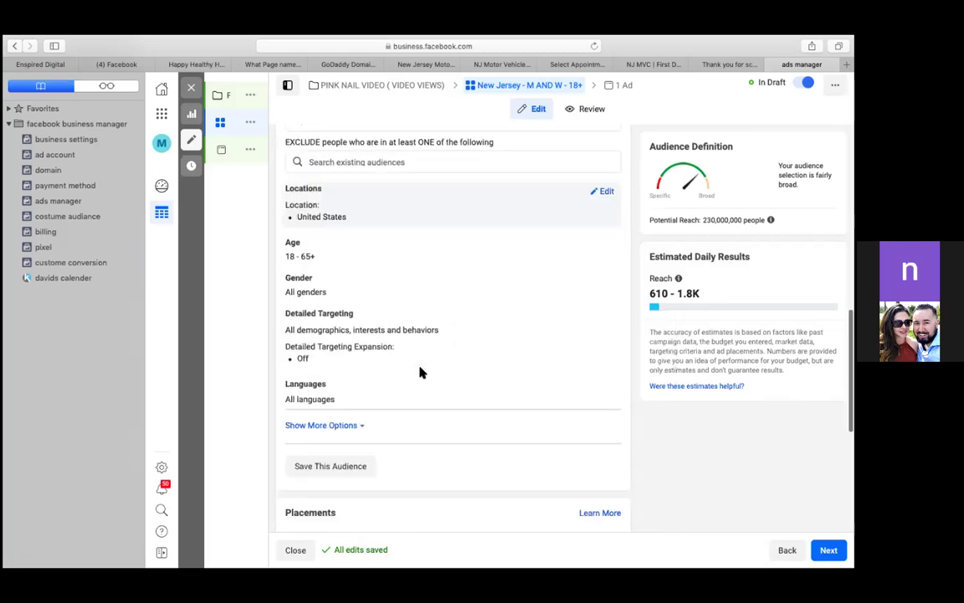
scroll(420, 371, "up", 3)
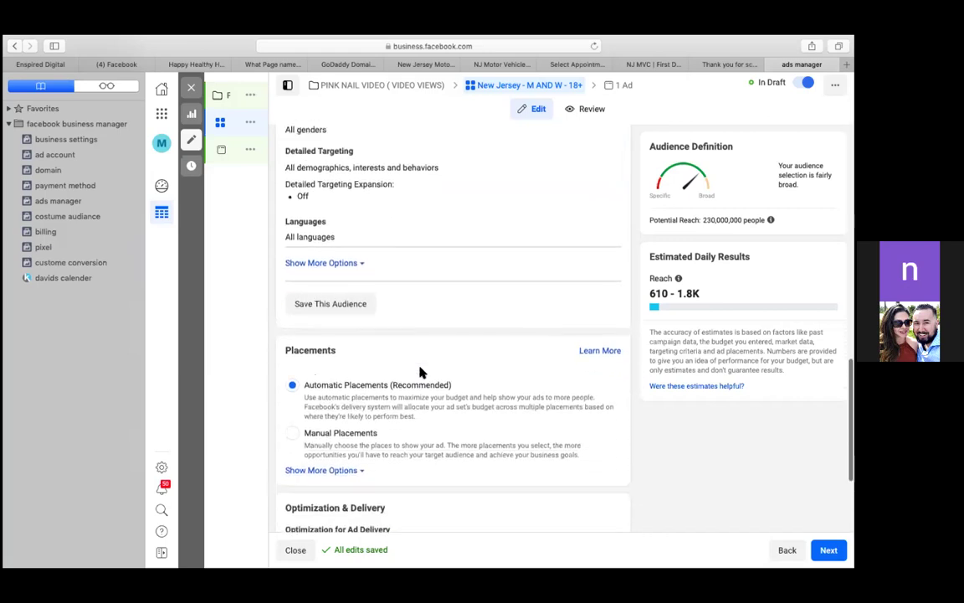
scroll(421, 371, "up", 1)
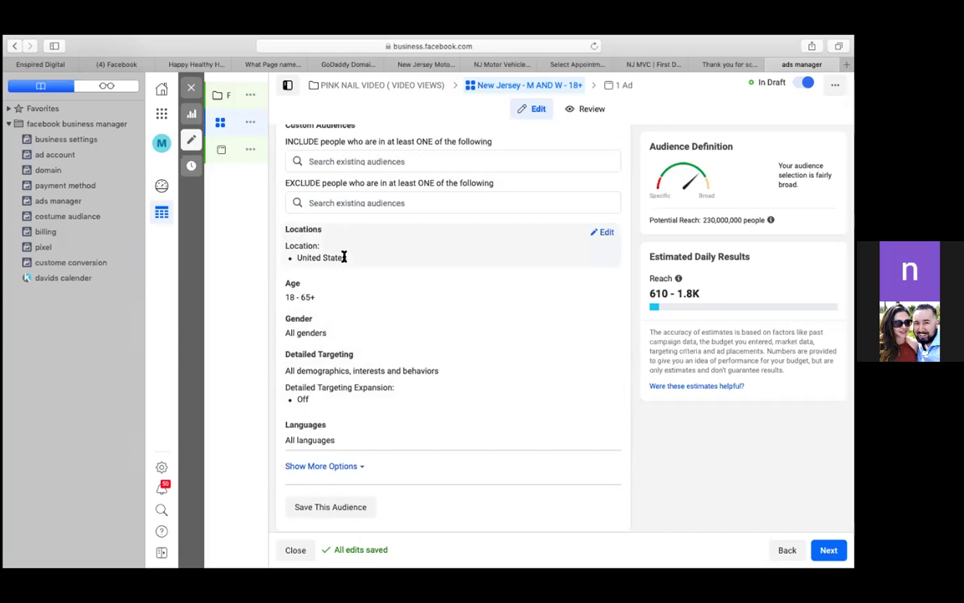
Set the audience location to the state of New Jersey, United States
left_click(602, 235)
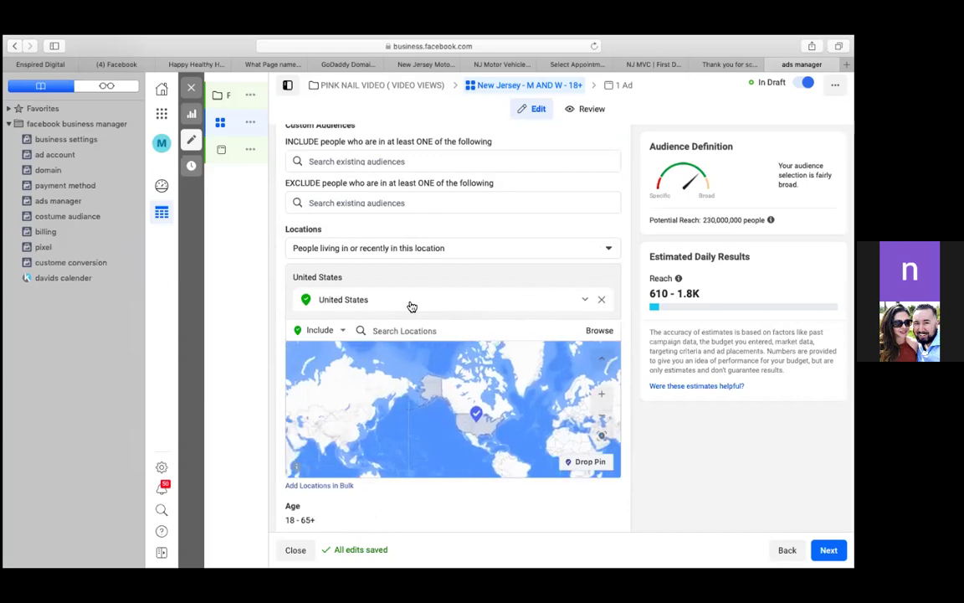
left_click(398, 330)
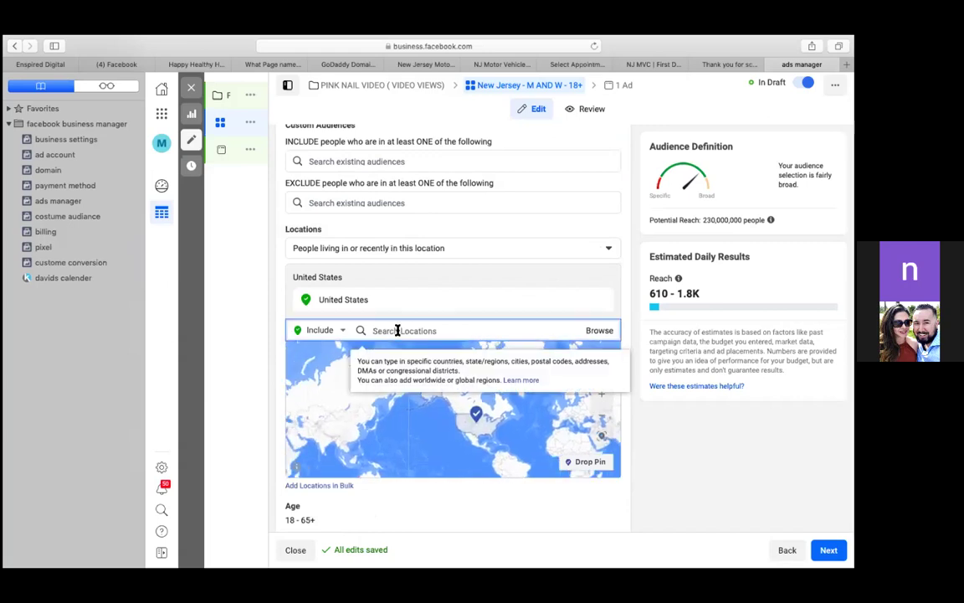
type("N")
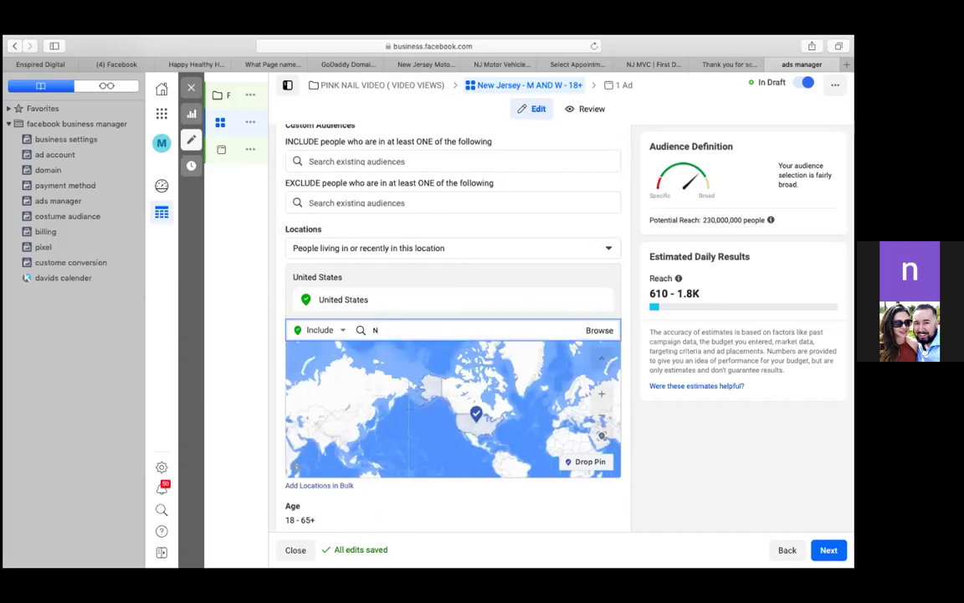
type("EW JERSEY")
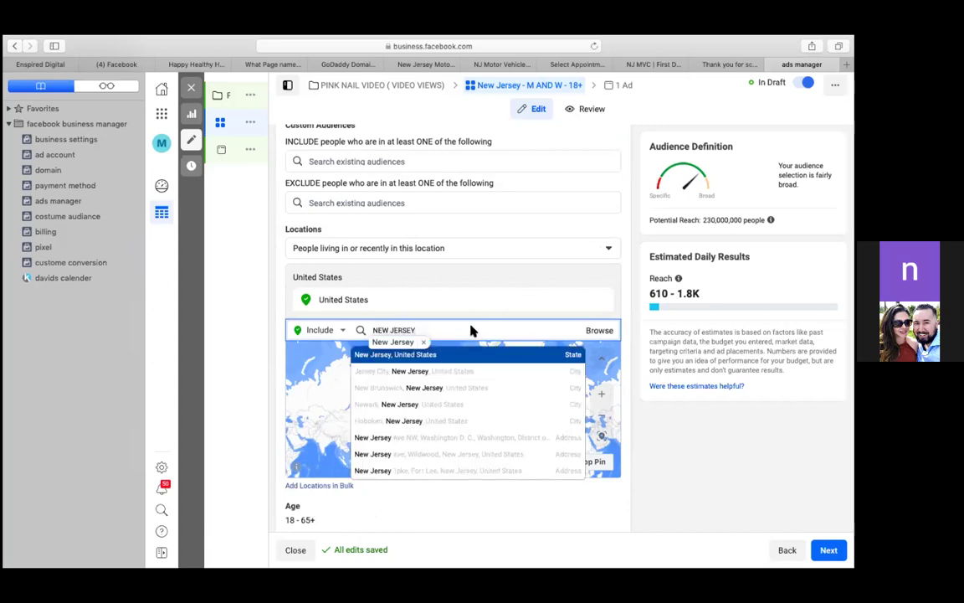
left_click(446, 363)
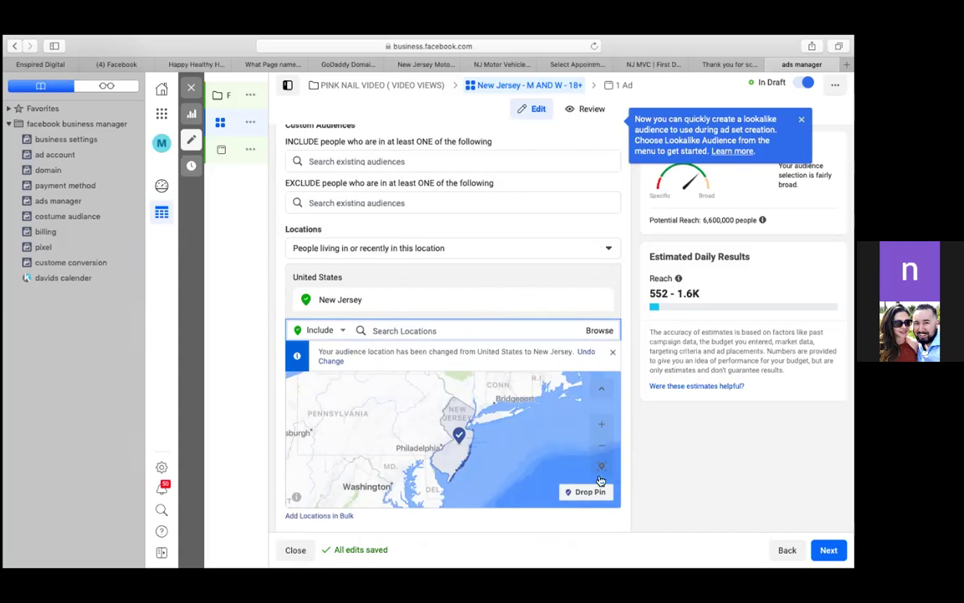
Open the audience's Detailed Targeting settings for editing
scroll(657, 483, "down", 2)
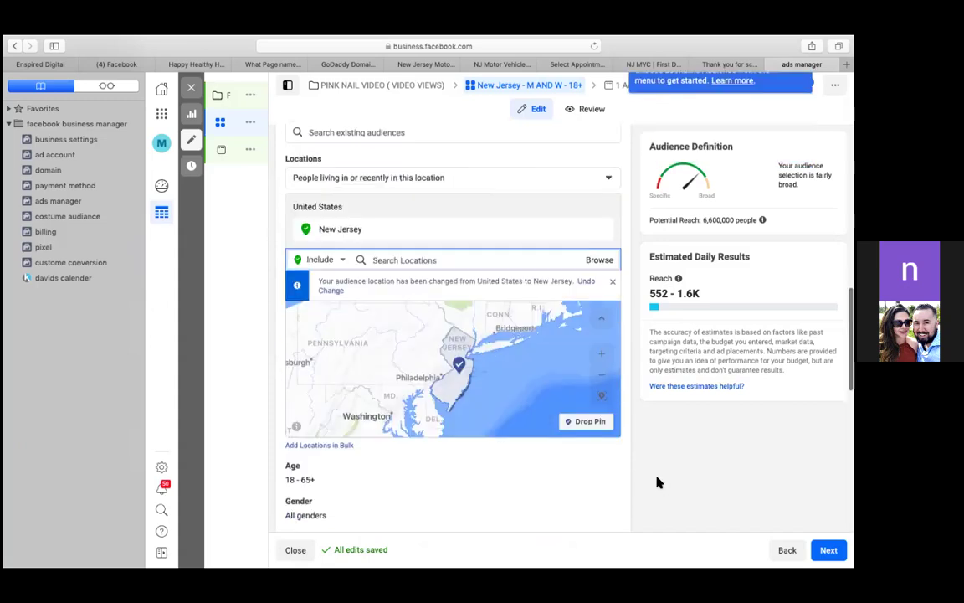
scroll(658, 483, "down", 3)
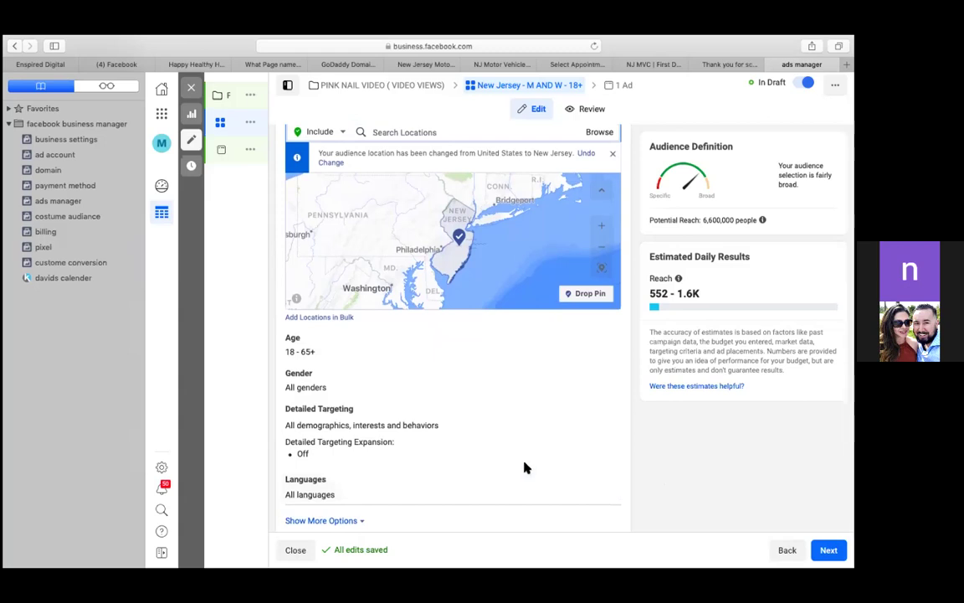
scroll(525, 467, "up", 1)
scroll(525, 468, "down", 2)
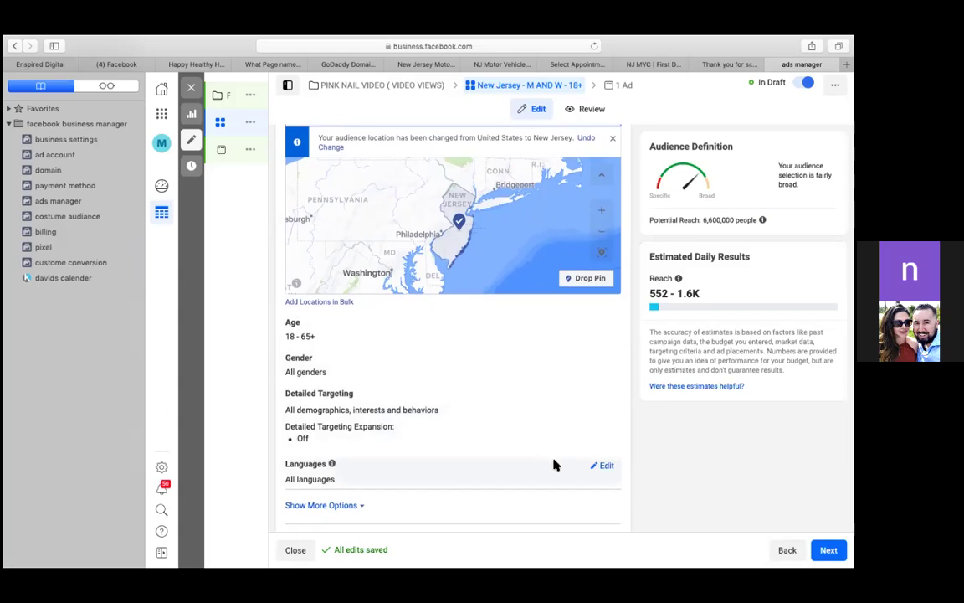
scroll(553, 464, "down", 3)
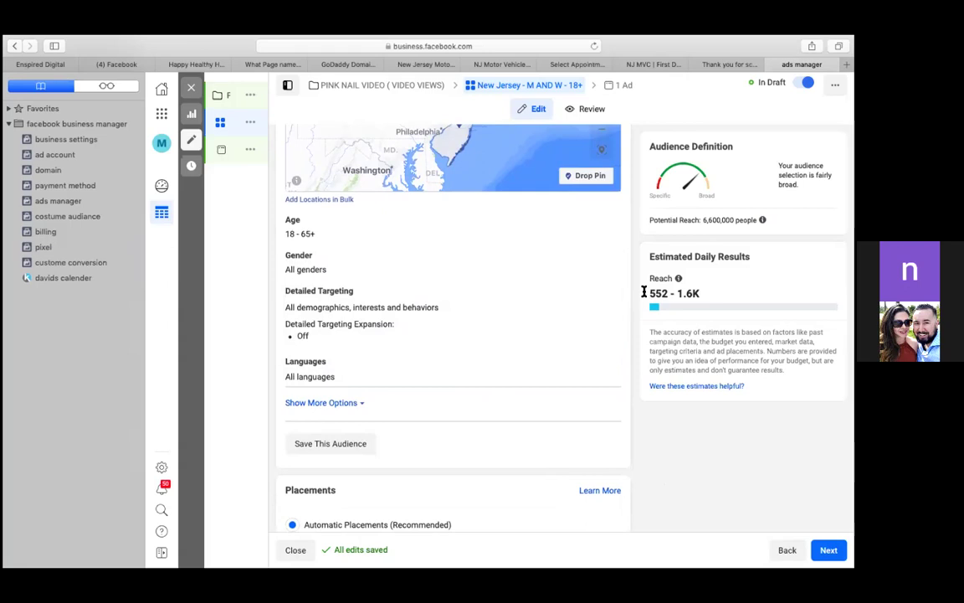
left_click(605, 295)
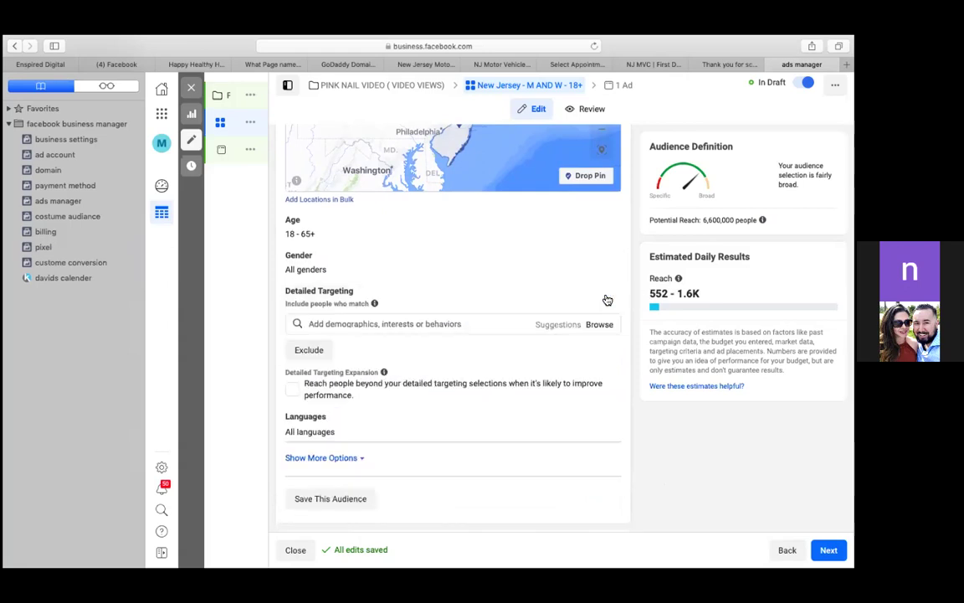
Try to dismiss the Demographics, Interests and Behaviors introduction covering the area above the detailed targeting search
left_click(448, 325)
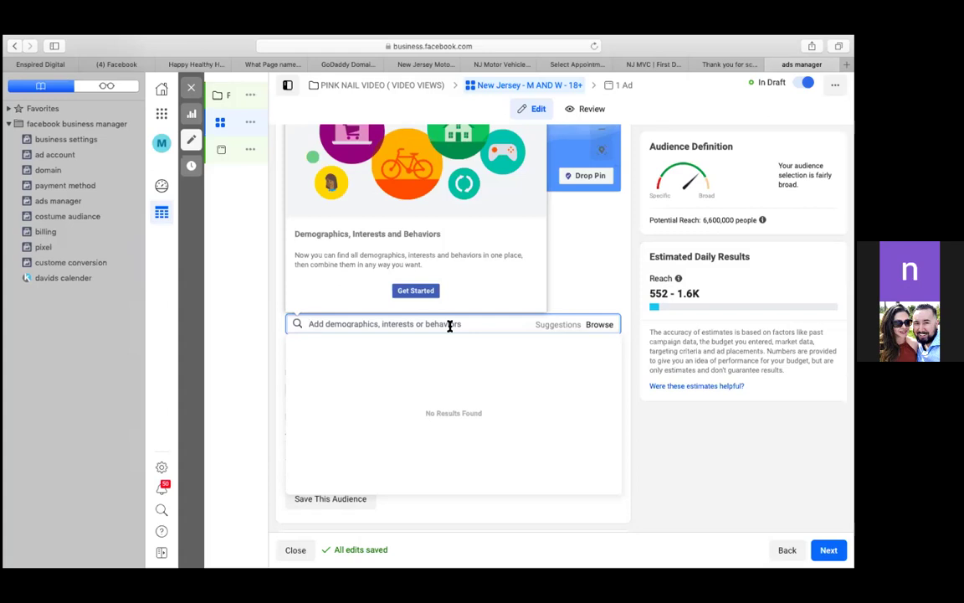
left_click(606, 309)
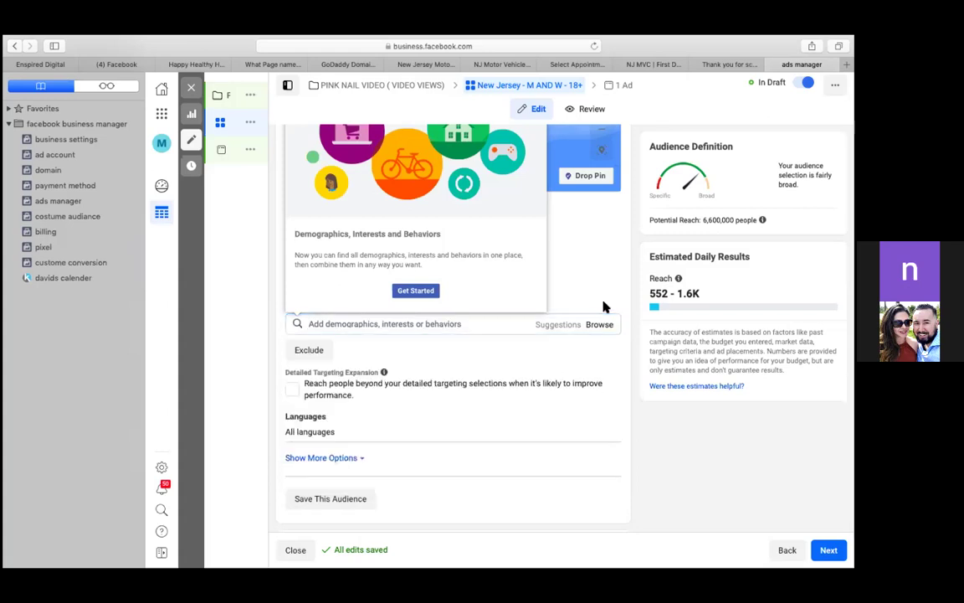
scroll(599, 343, "up", 3)
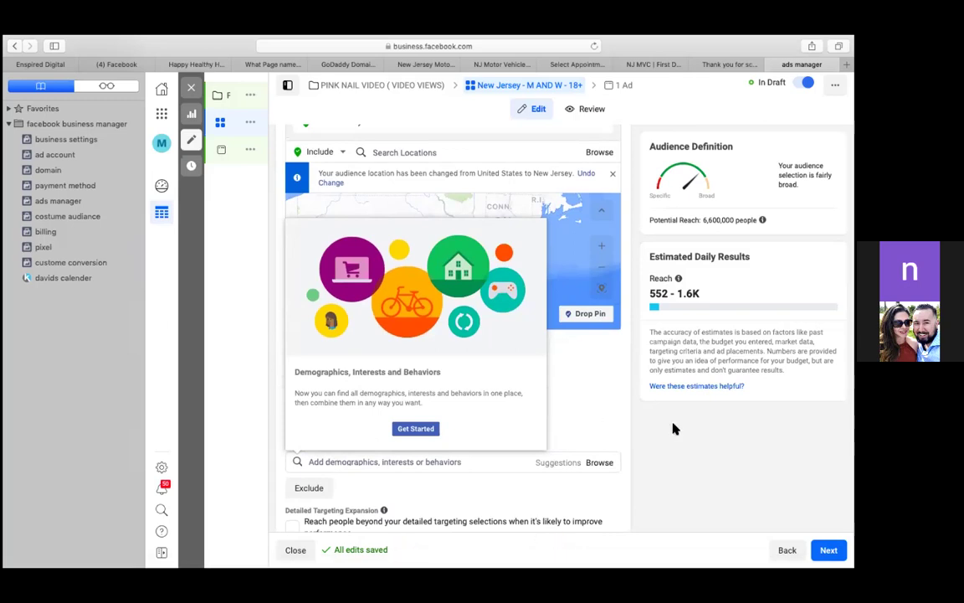
left_click(517, 465)
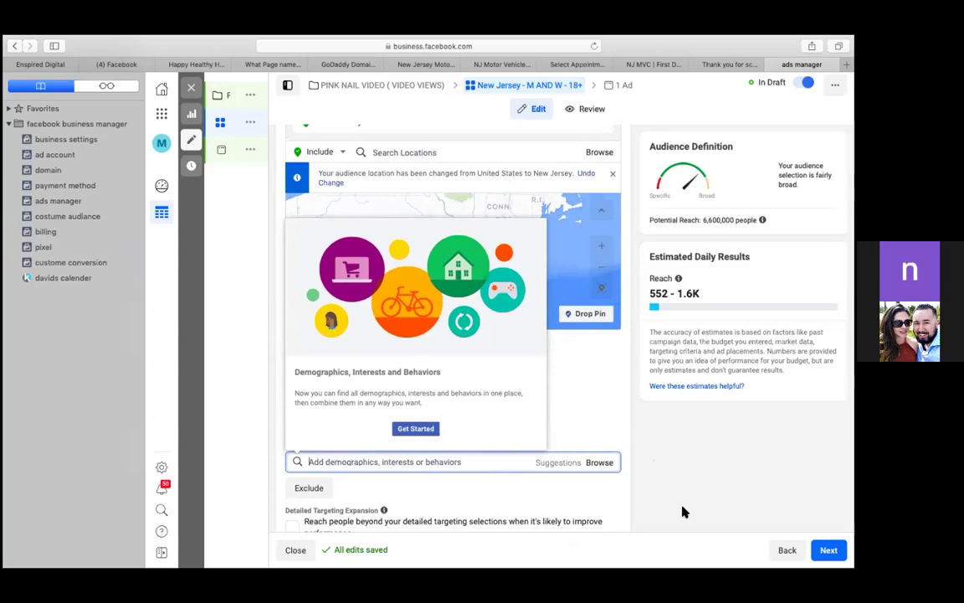
scroll(683, 510, "down", 2)
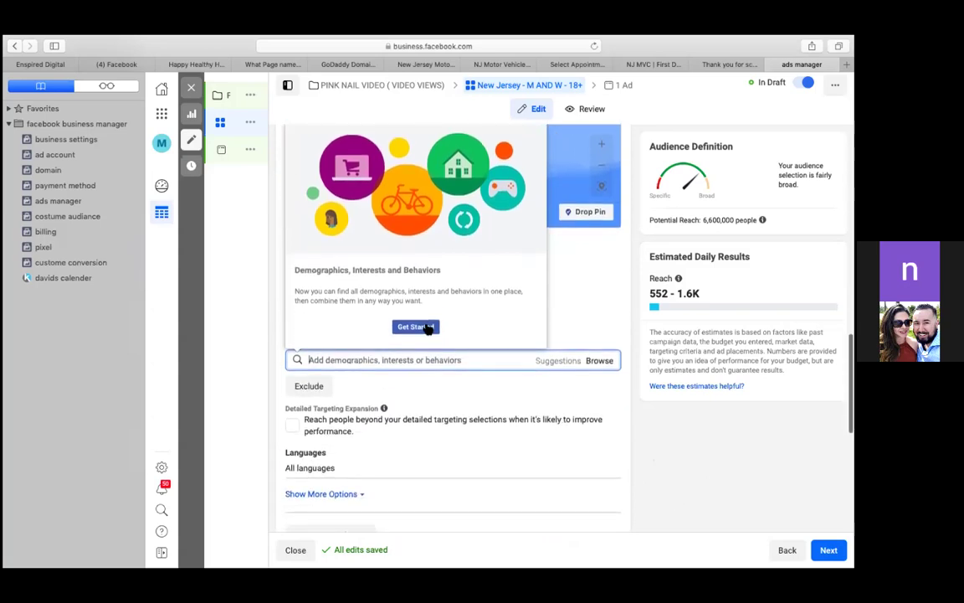
left_click(422, 327)
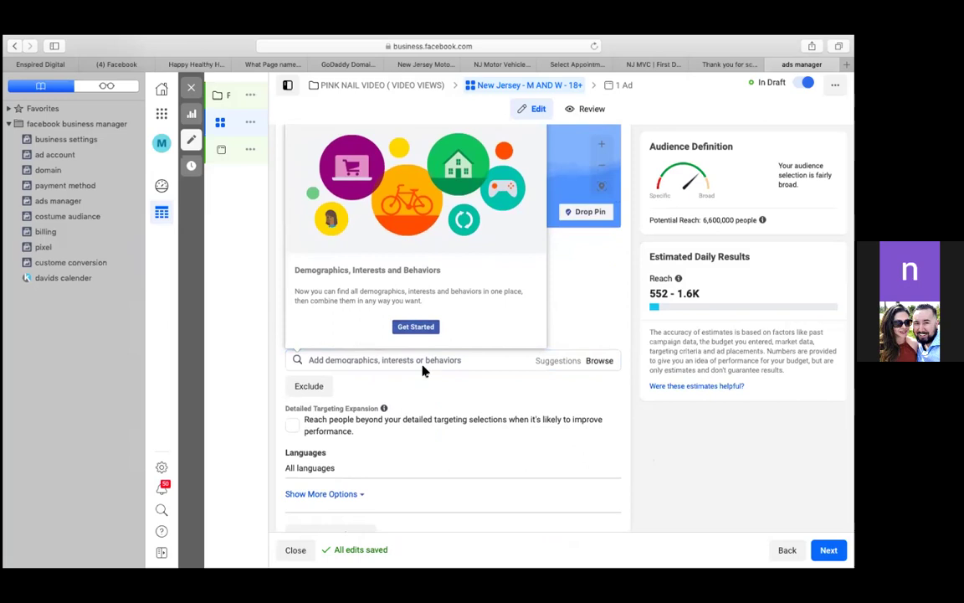
scroll(439, 419, "down", 1)
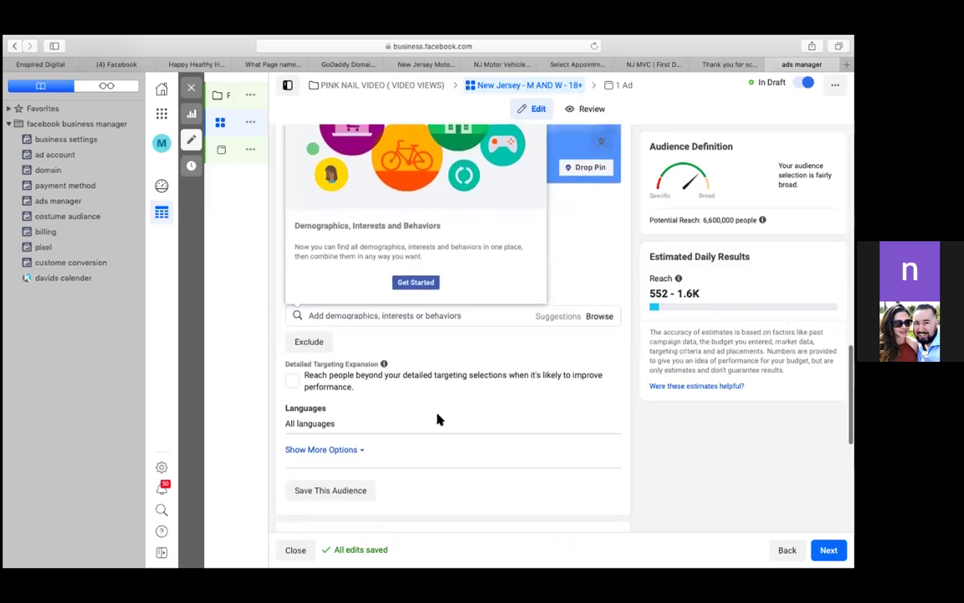
left_click(335, 317)
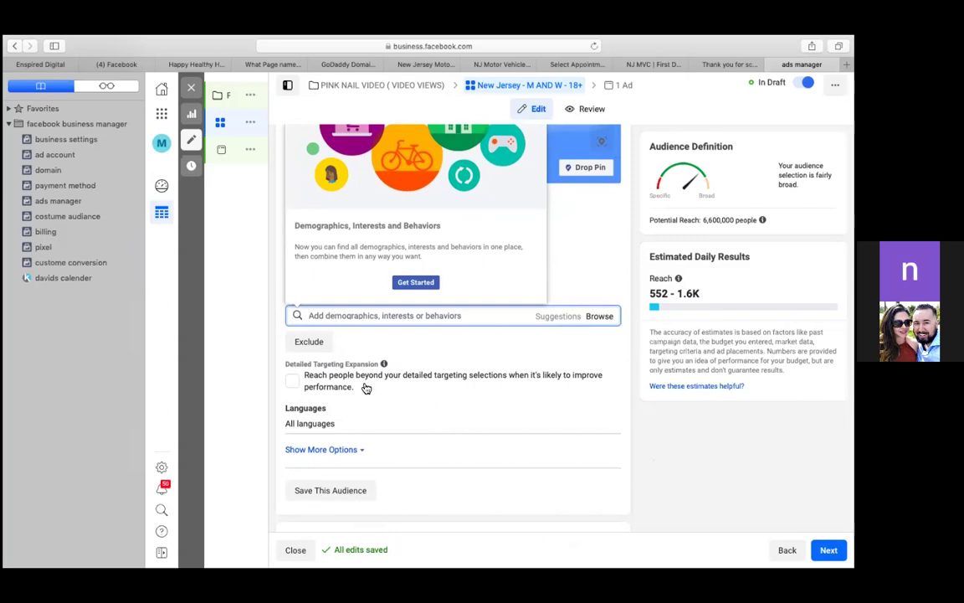
scroll(368, 415, "down", 1)
scroll(370, 416, "down", 1)
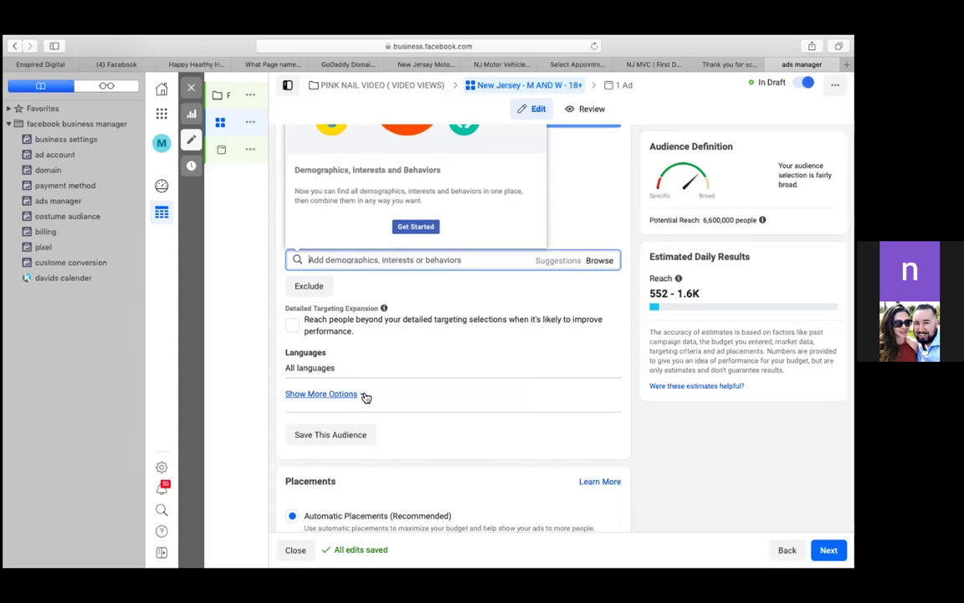
Browse the detailed targeting categories and examine the subcategories available under Demographics without selecting any
left_click(599, 262)
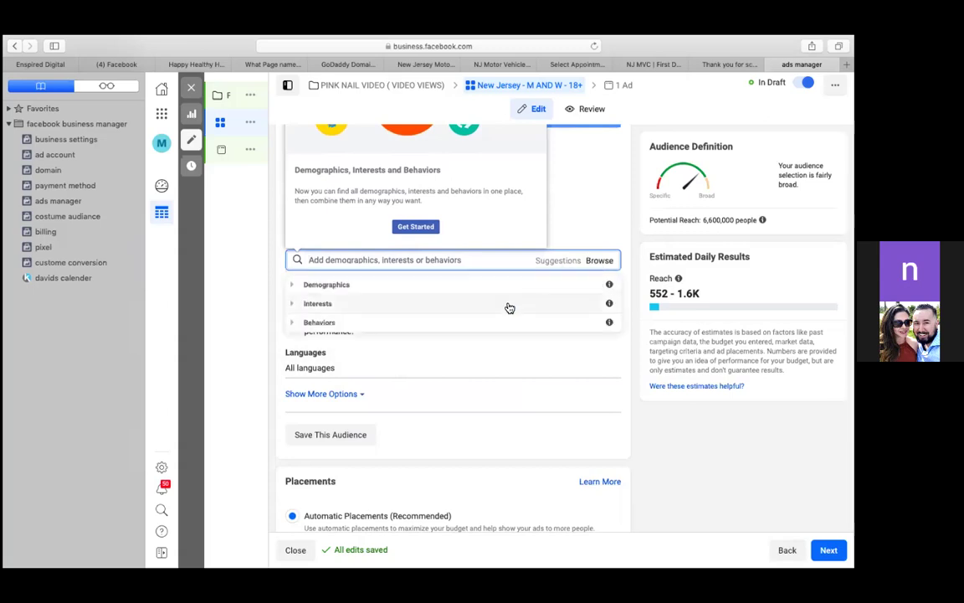
scroll(510, 307, "down", 1)
scroll(510, 306, "up", 1)
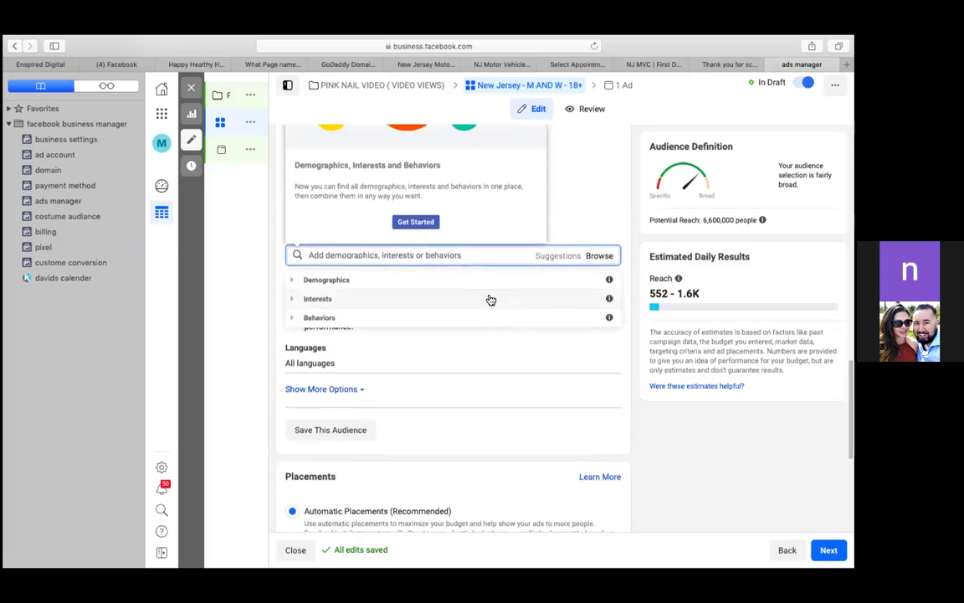
scroll(493, 298, "up", 1)
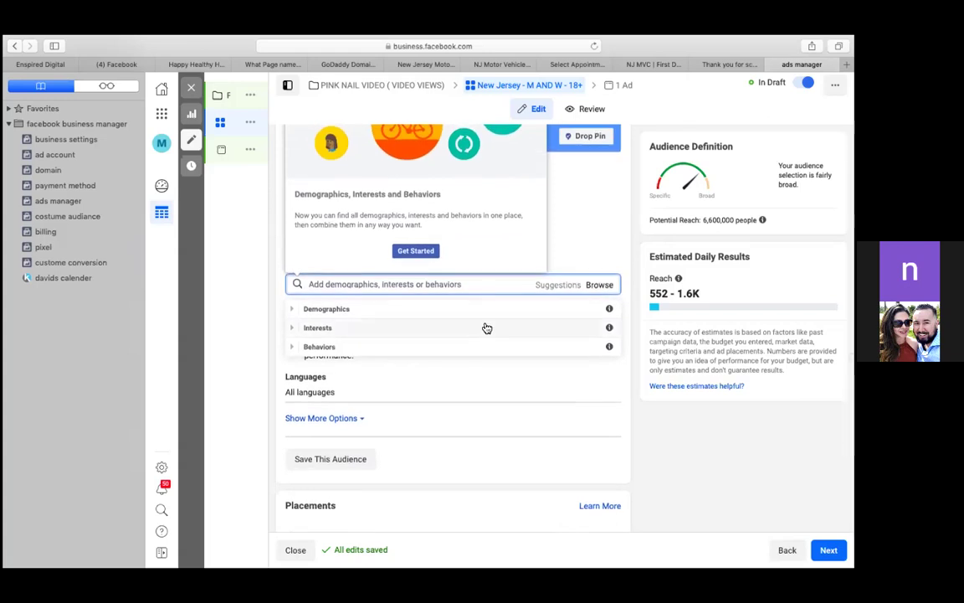
scroll(484, 331, "up", 1)
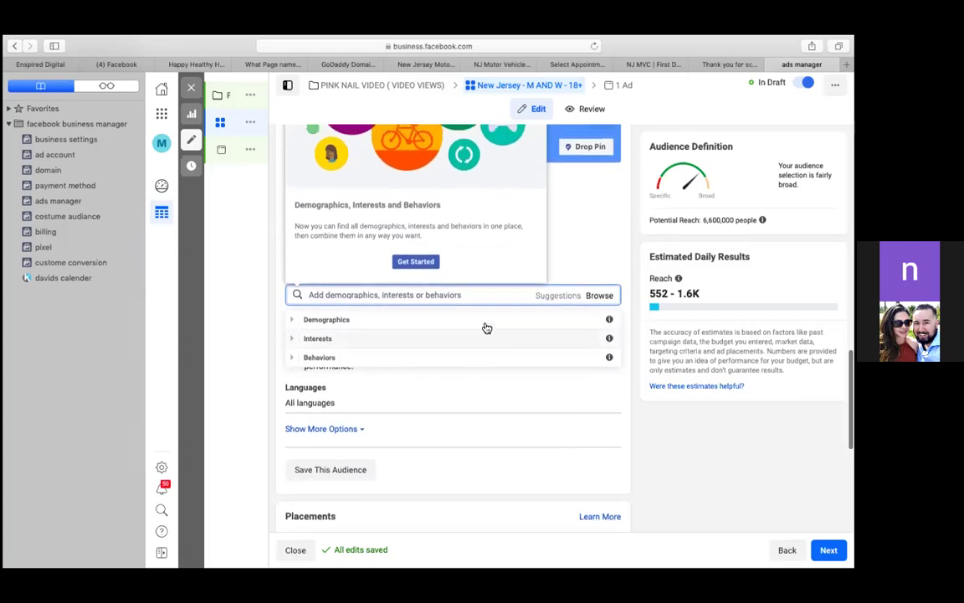
left_click(433, 325)
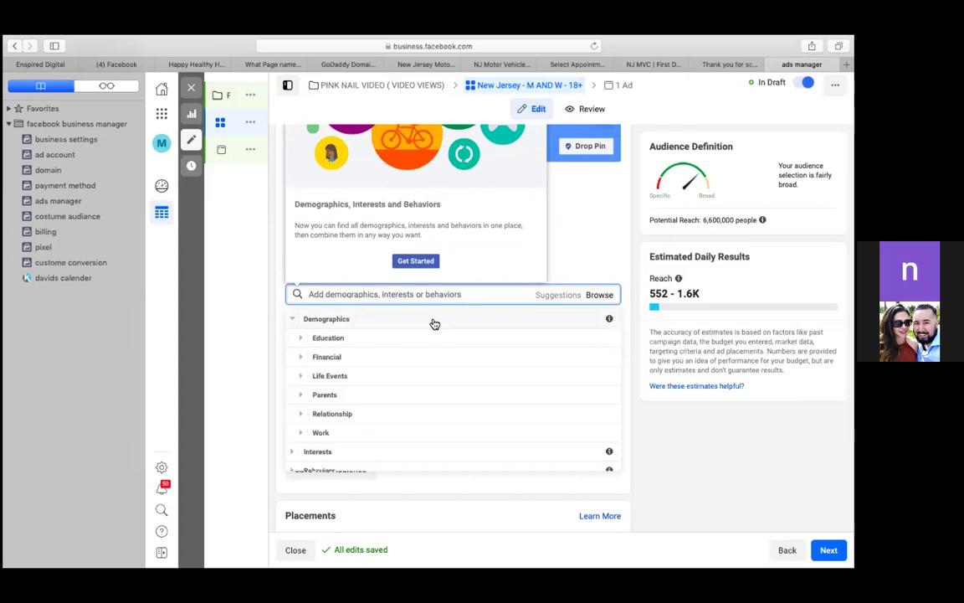
scroll(436, 374, "down", 1)
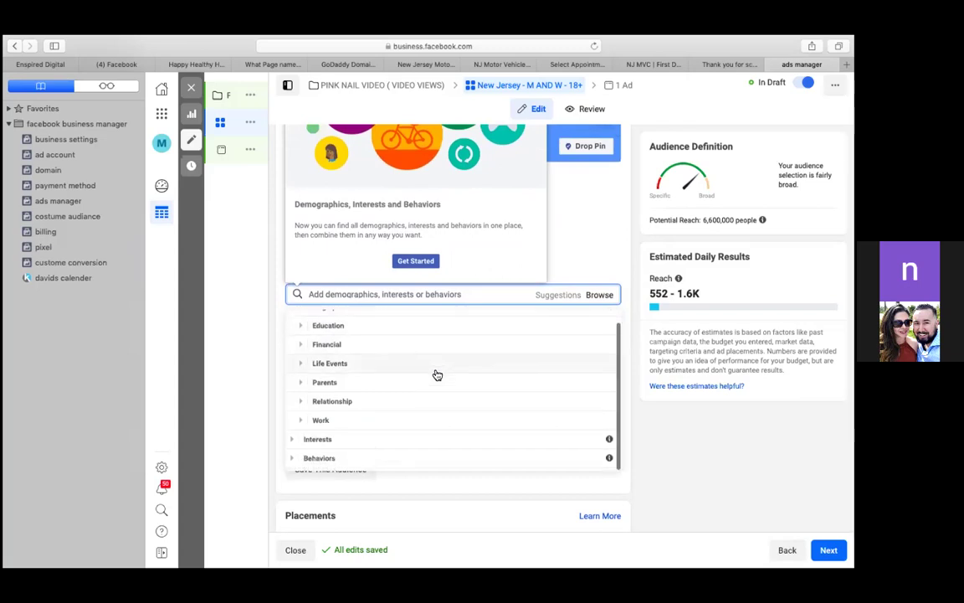
scroll(437, 375, "up", 1)
scroll(437, 375, "down", 1)
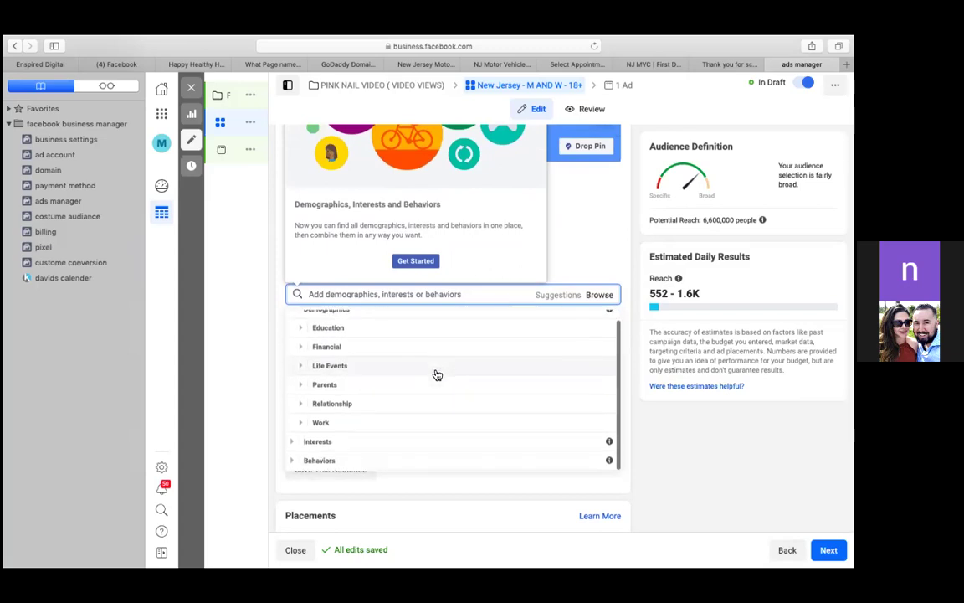
scroll(437, 376, "up", 1)
scroll(437, 375, "down", 1)
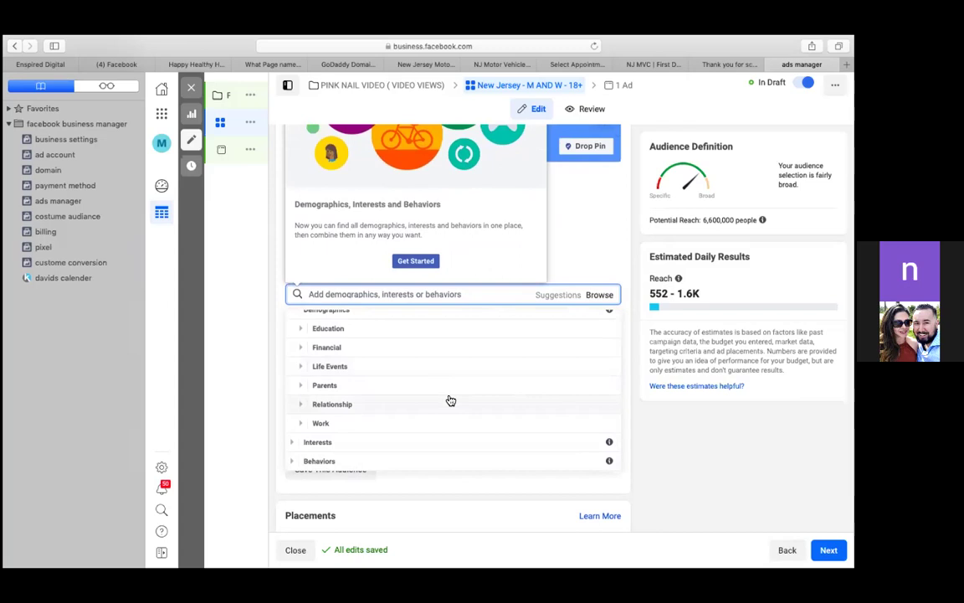
scroll(446, 394, "up", 1)
scroll(451, 401, "down", 1)
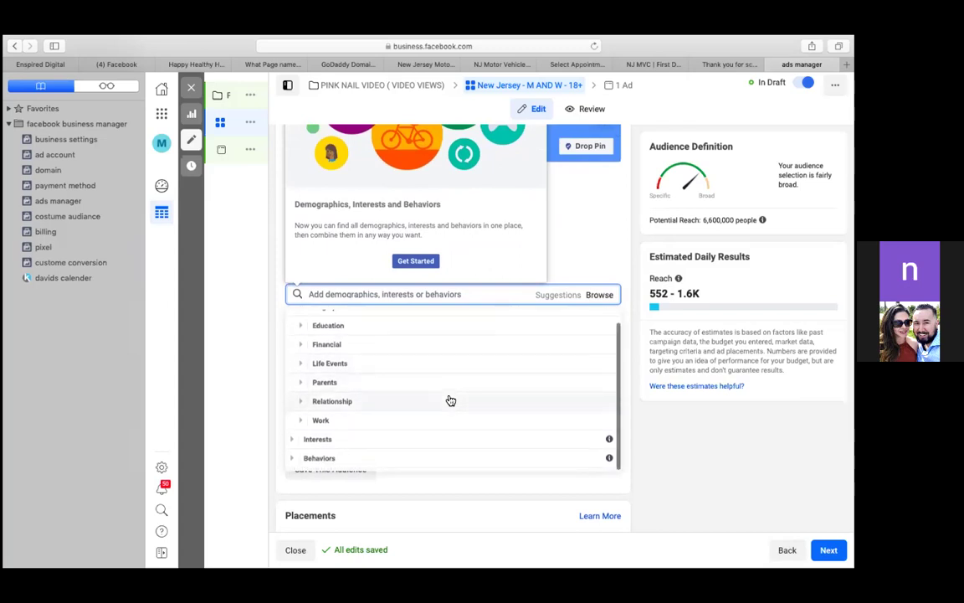
scroll(450, 401, "up", 1)
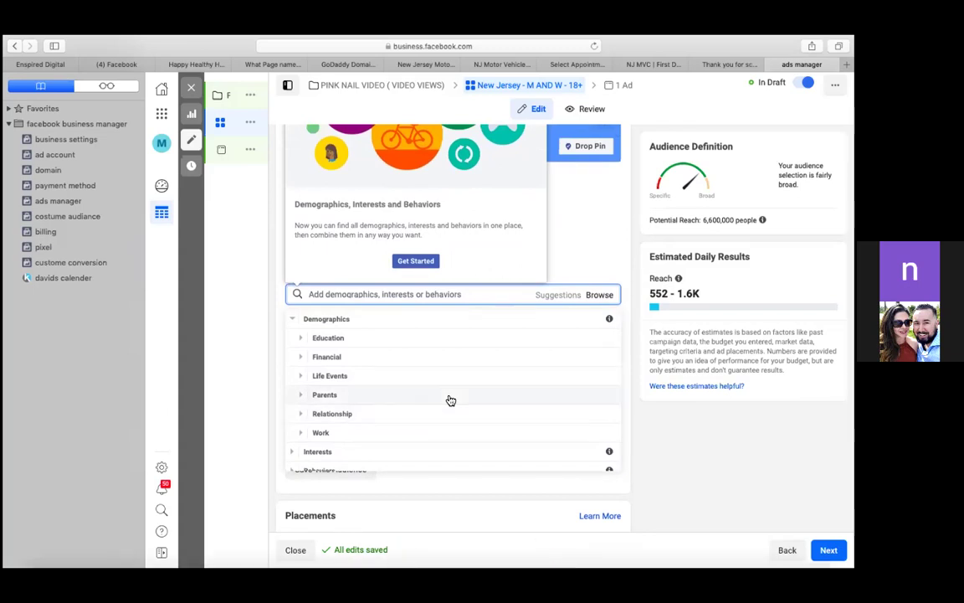
scroll(450, 401, "down", 2)
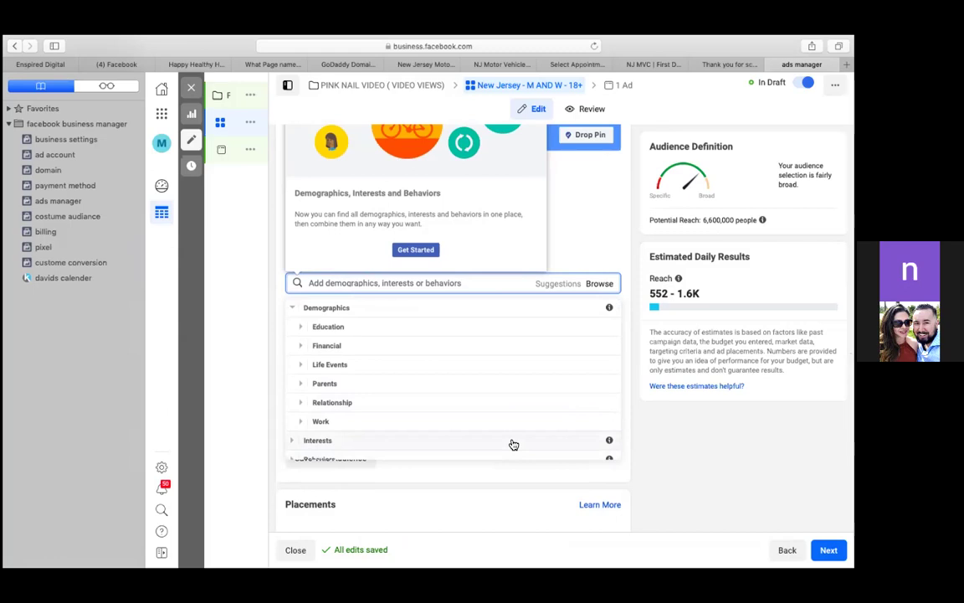
Reopen the collapsed detailed targeting categories and examine the subcategories available under Behaviors
left_click(597, 285)
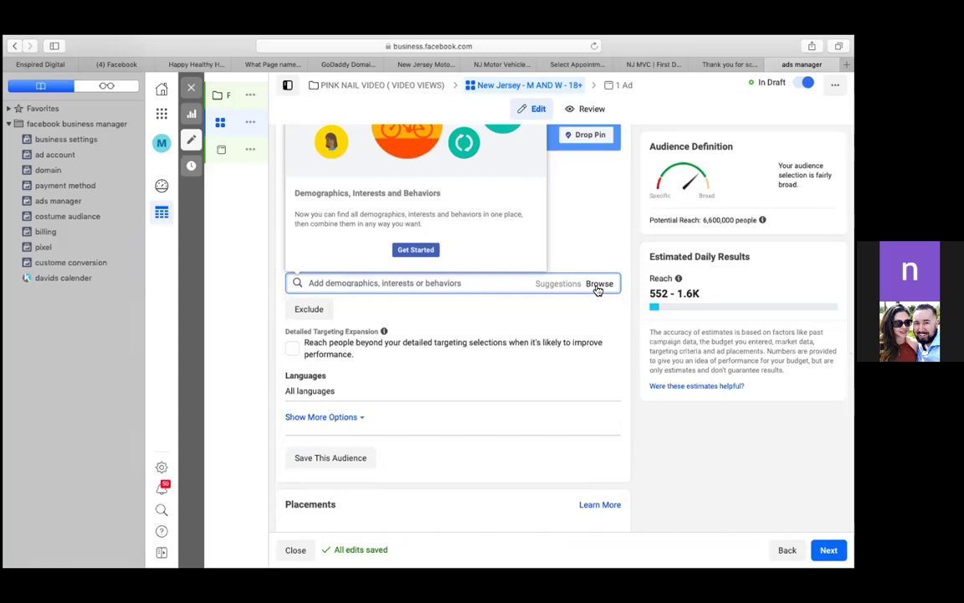
left_click(598, 286)
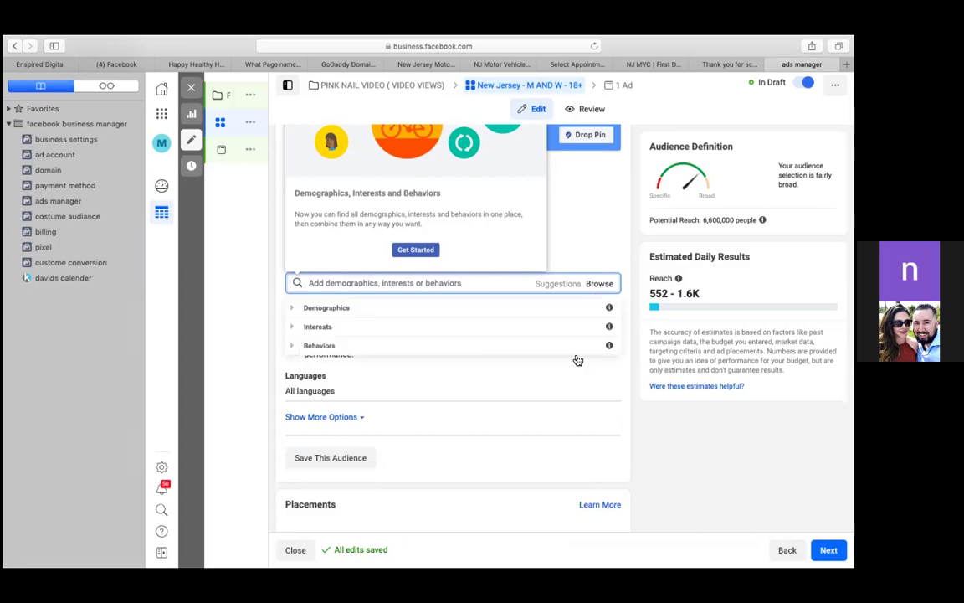
left_click(485, 352)
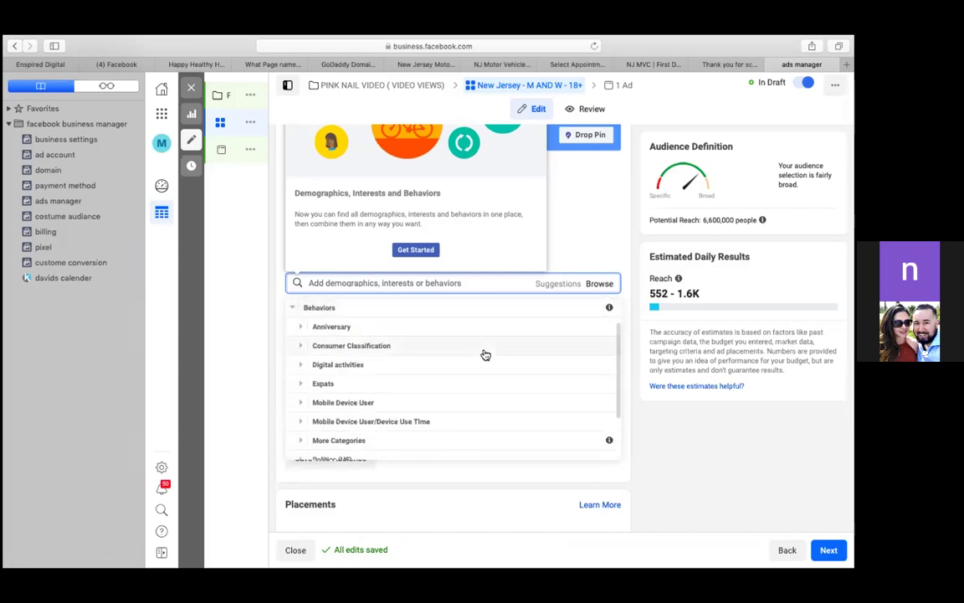
scroll(495, 374, "down", 2)
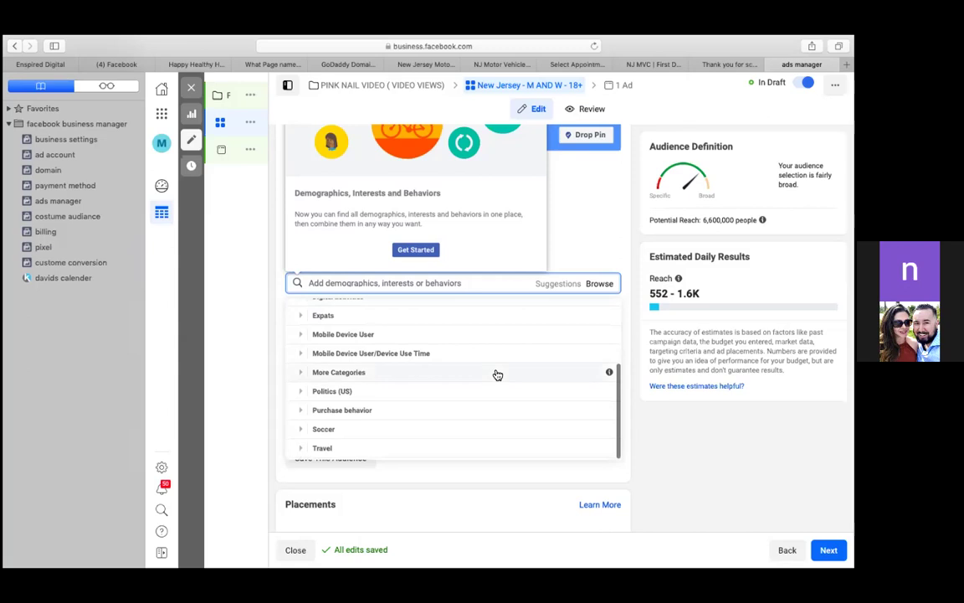
scroll(497, 374, "up", 2)
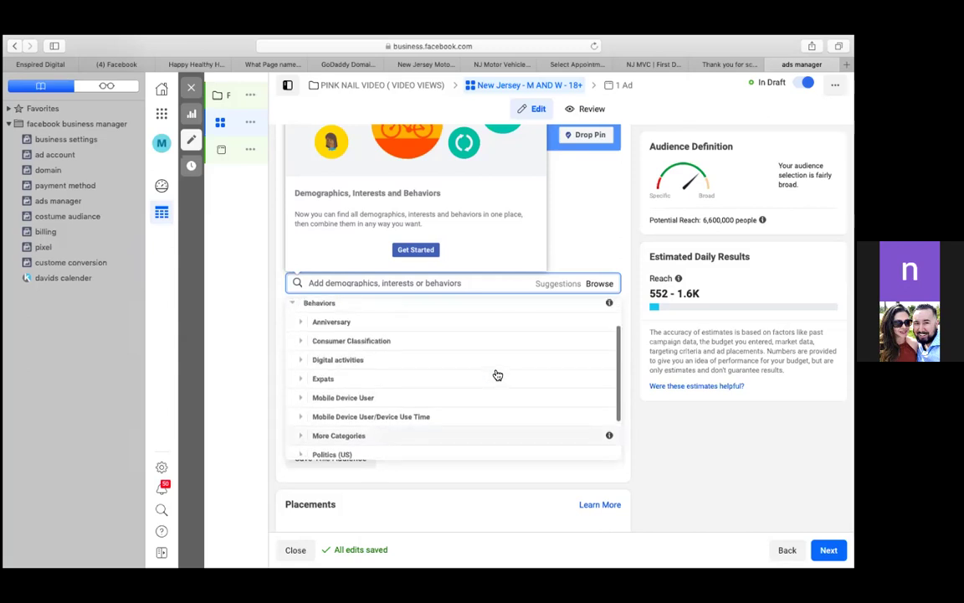
Examine the remaining Behaviors subcategories and the descriptions of the soccer fan options under Soccer without selecting any
scroll(497, 374, "up", 1)
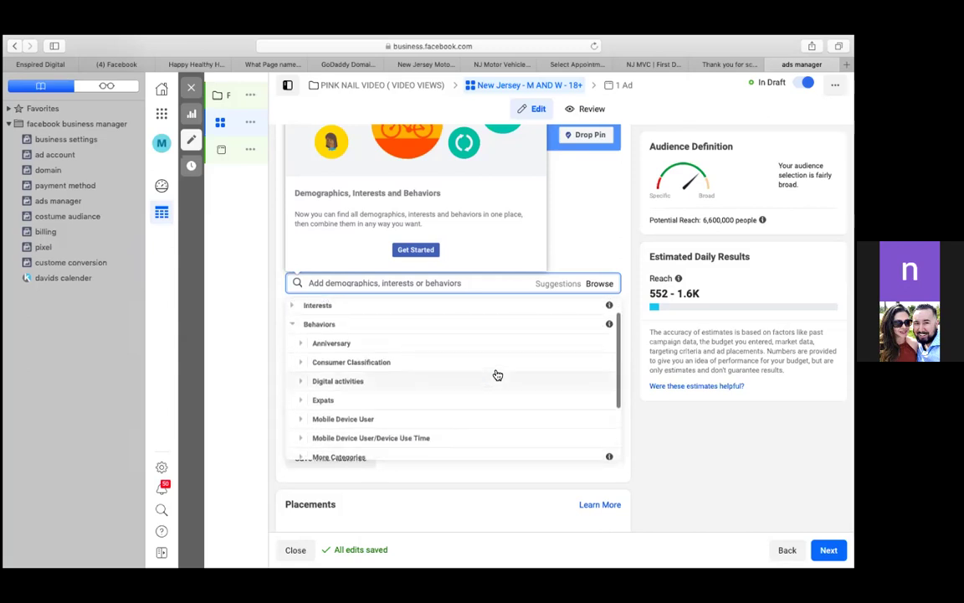
scroll(497, 375, "down", 3)
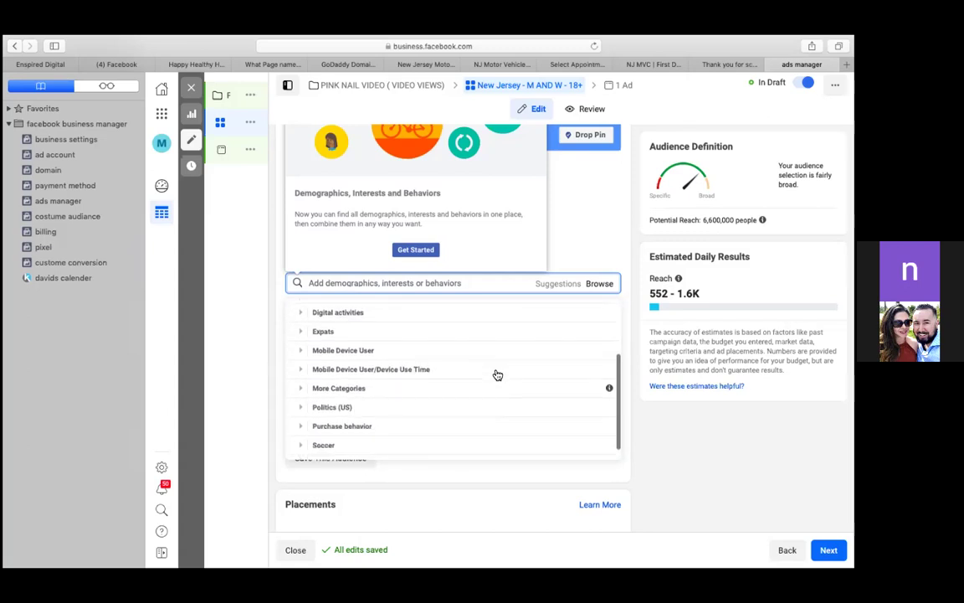
scroll(497, 374, "up", 1)
scroll(498, 375, "down", 1)
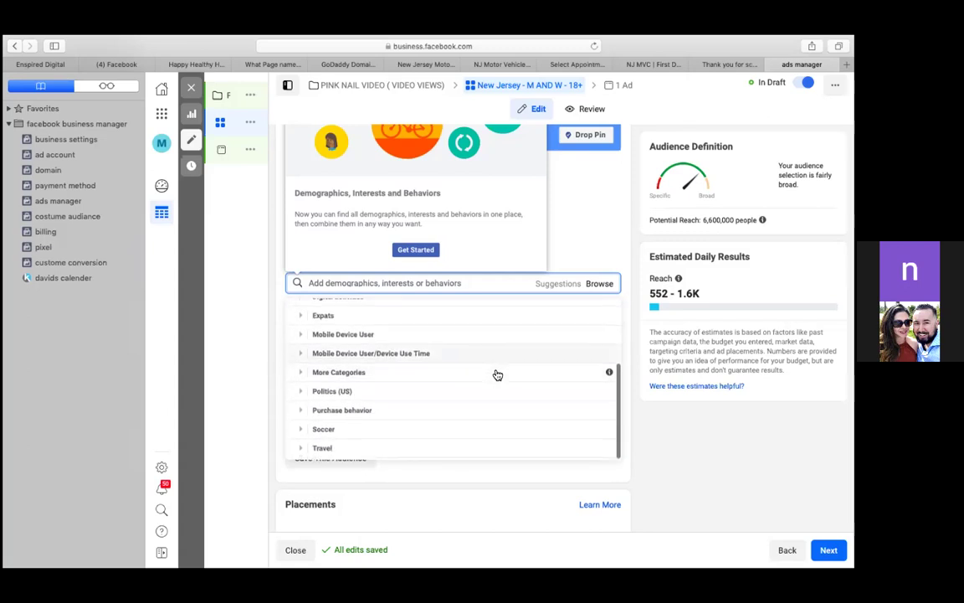
left_click(465, 430)
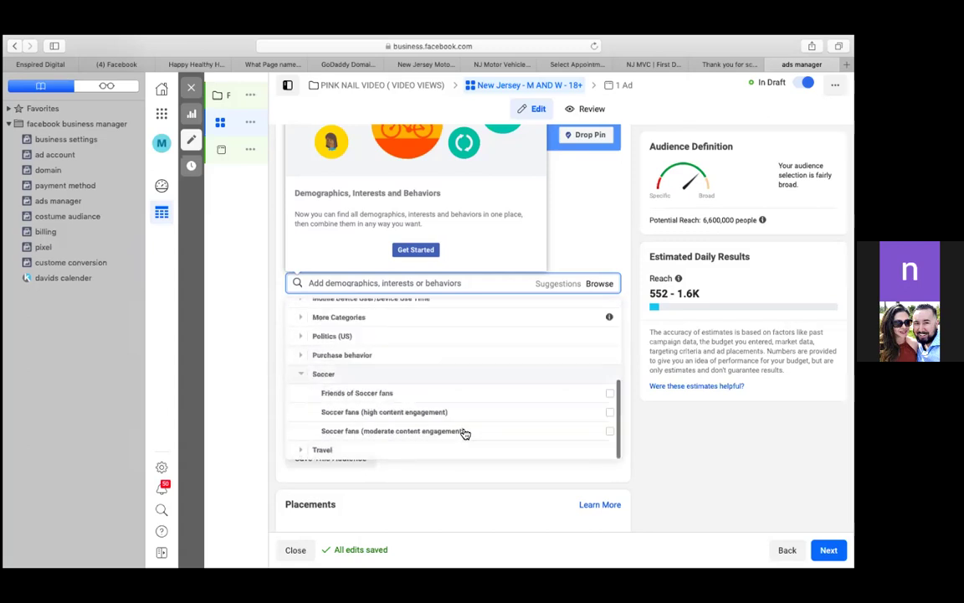
mouse_move(411, 431)
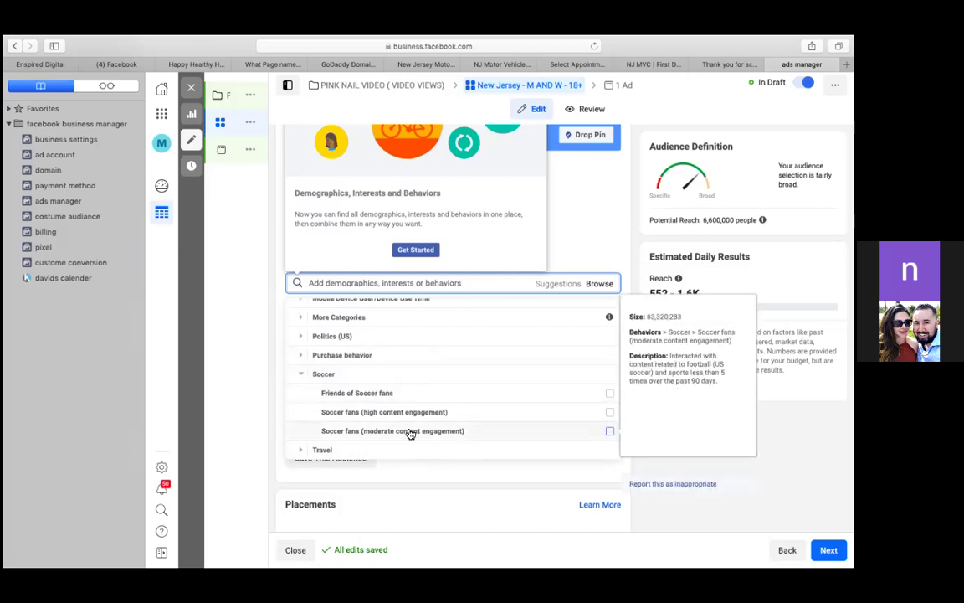
mouse_move(469, 392)
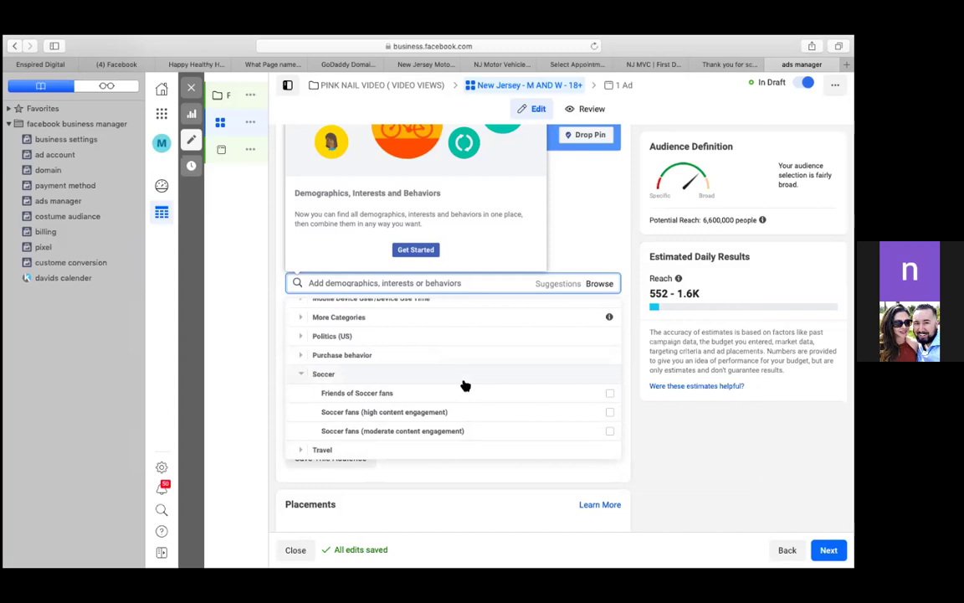
mouse_move(455, 433)
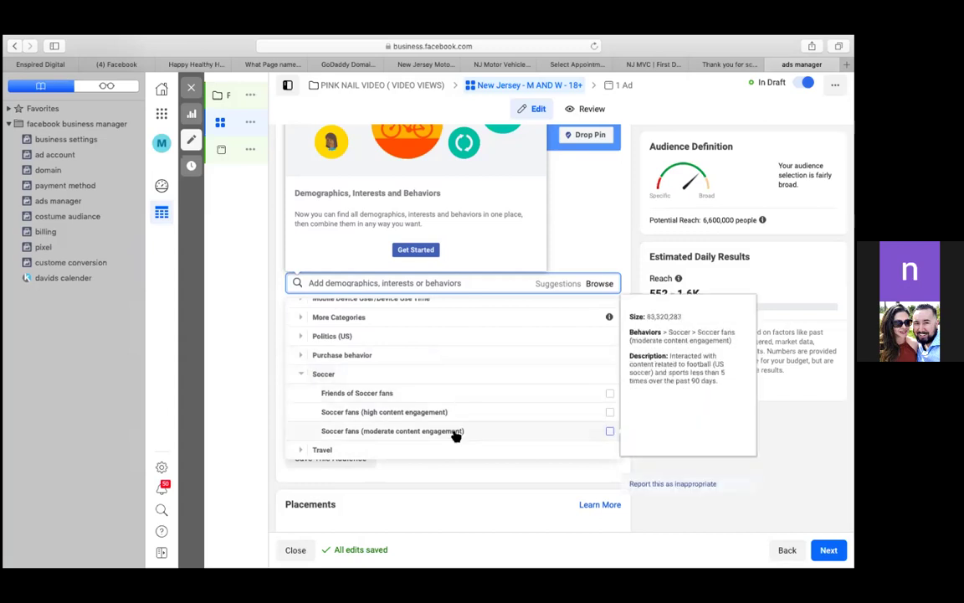
Examine the Engaged Shoppers option under Purchase behavior, then collapse the category list
left_click(433, 355)
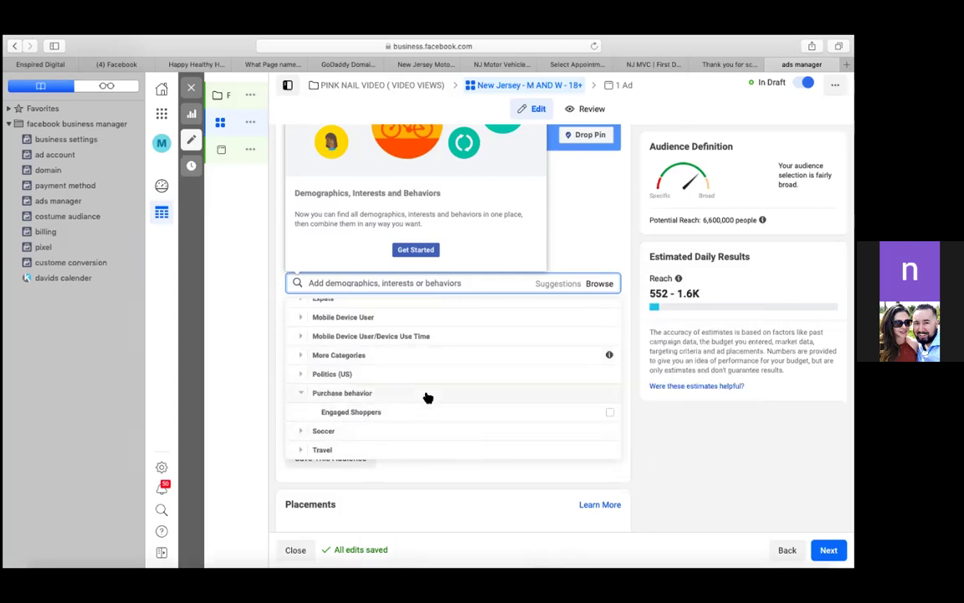
mouse_move(428, 404)
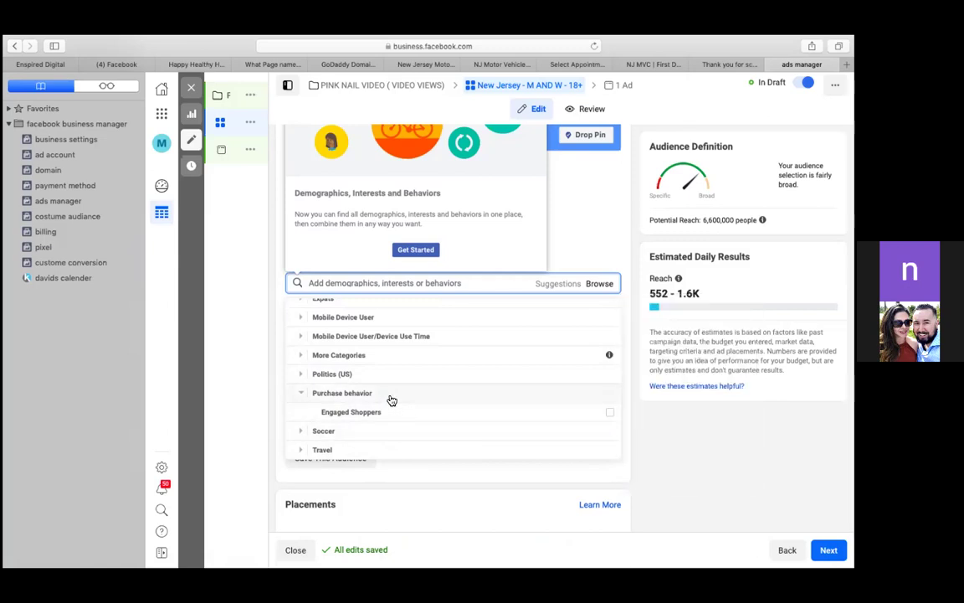
mouse_move(389, 415)
left_click(601, 285)
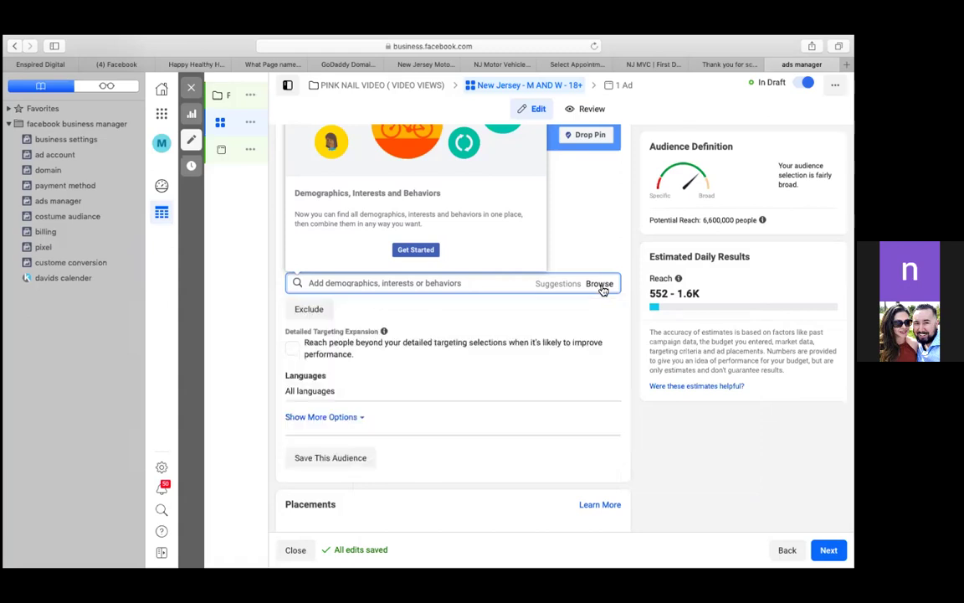
Reopen the detailed targeting categories and examine the subcategories available under Interests, closing the list without a selection
left_click(600, 285)
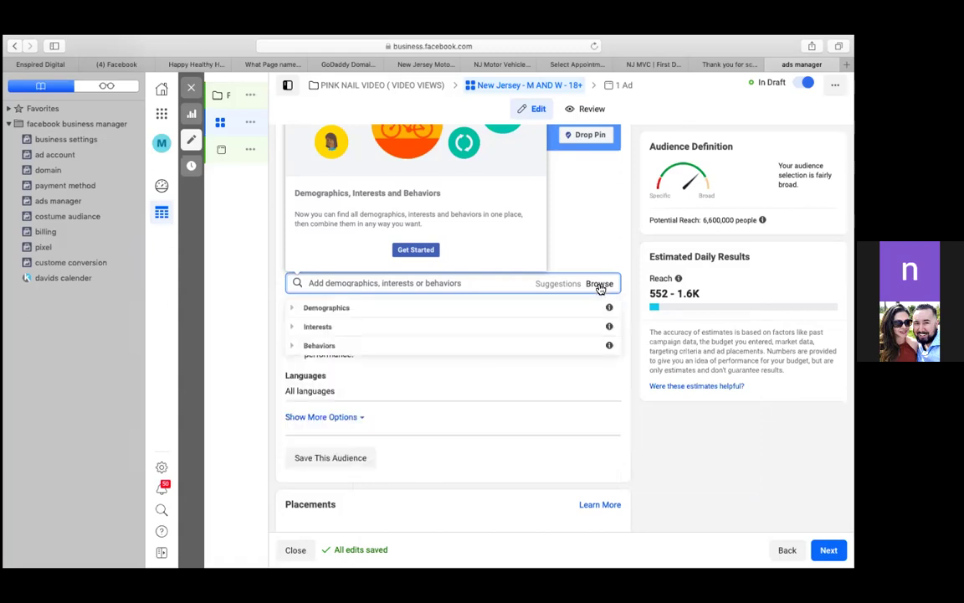
left_click(508, 332)
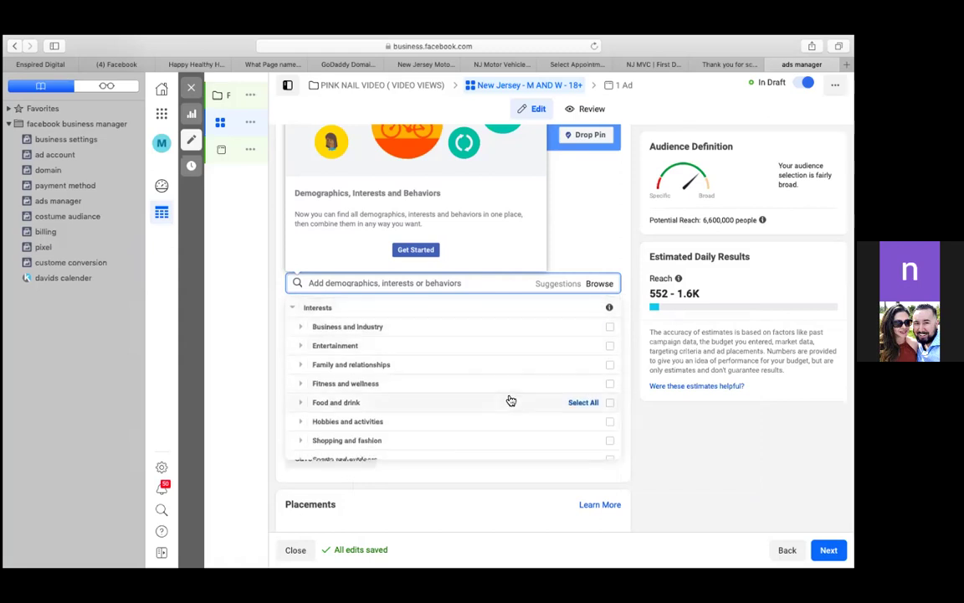
scroll(511, 400, "down", 2)
scroll(510, 400, "up", 3)
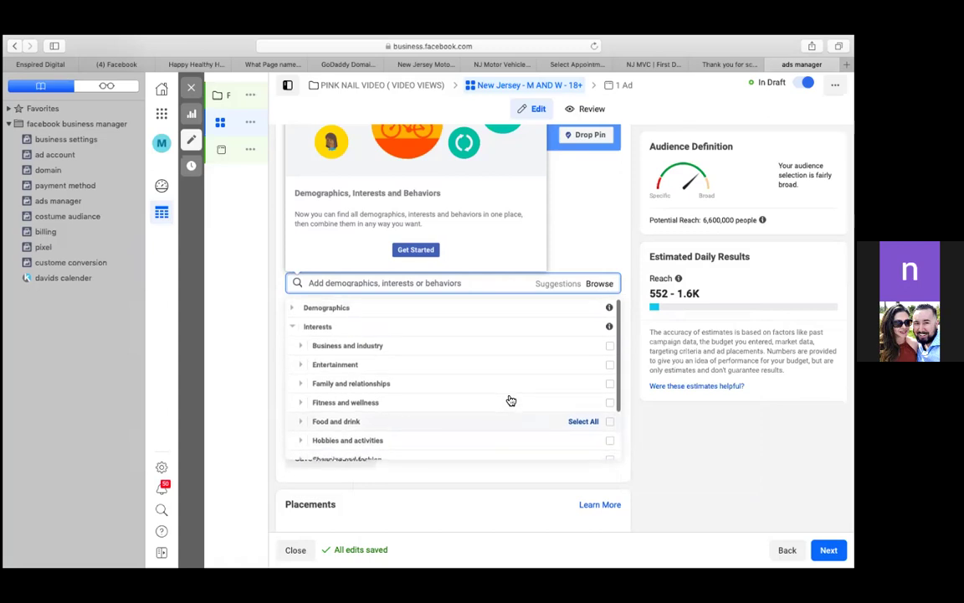
scroll(510, 400, "down", 2)
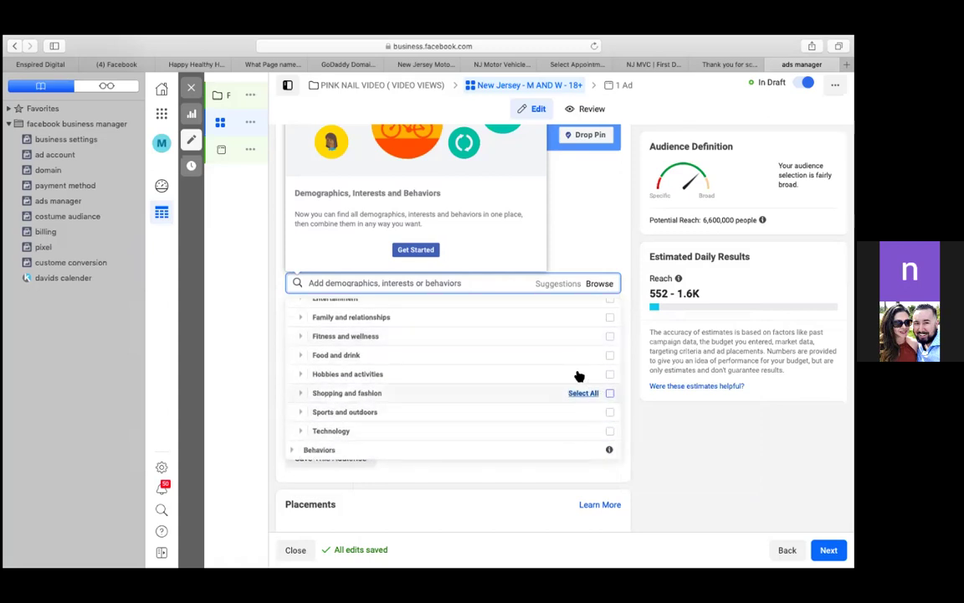
left_click(591, 286)
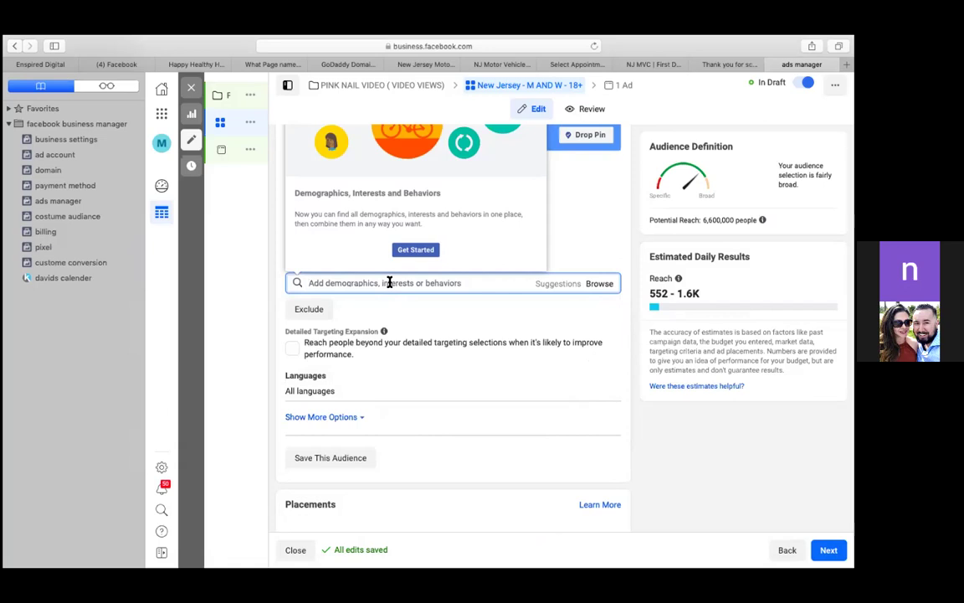
Search detailed targeting for "NAILS" and add the Nail (anatomy) interest to the audience
type("NAILS")
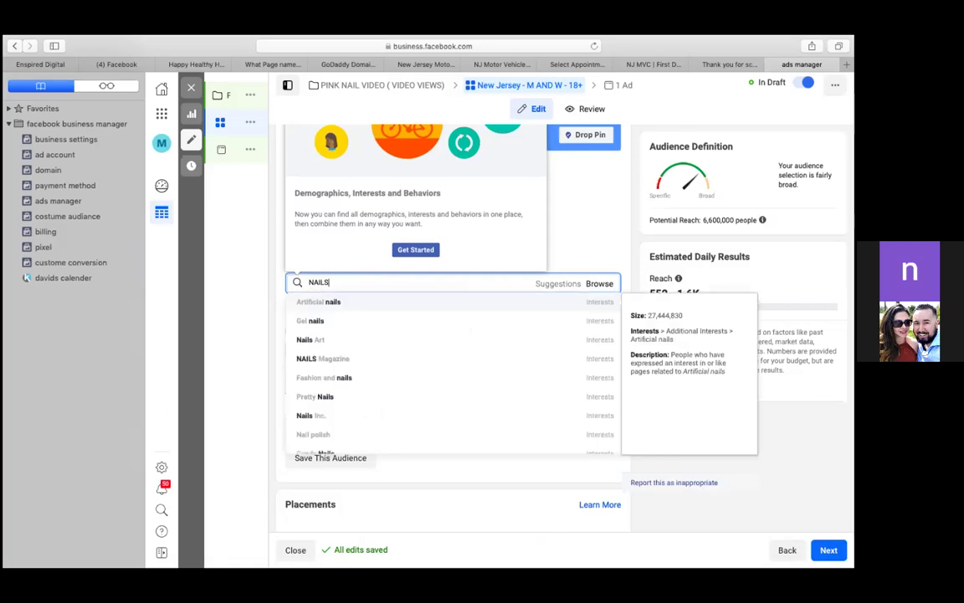
scroll(457, 387, "down", 5)
scroll(456, 390, "down", 1)
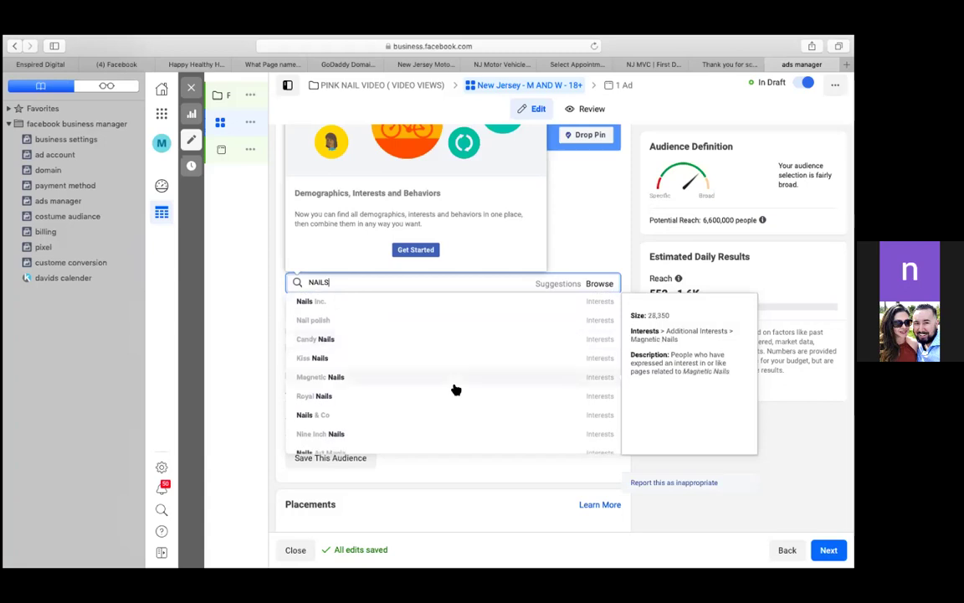
scroll(456, 389, "up", 3)
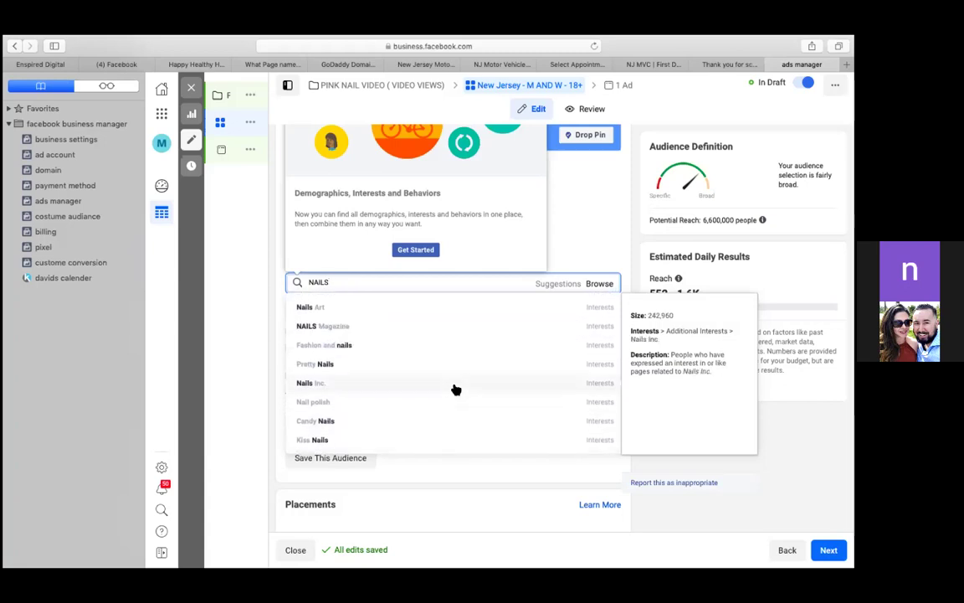
scroll(456, 389, "up", 2)
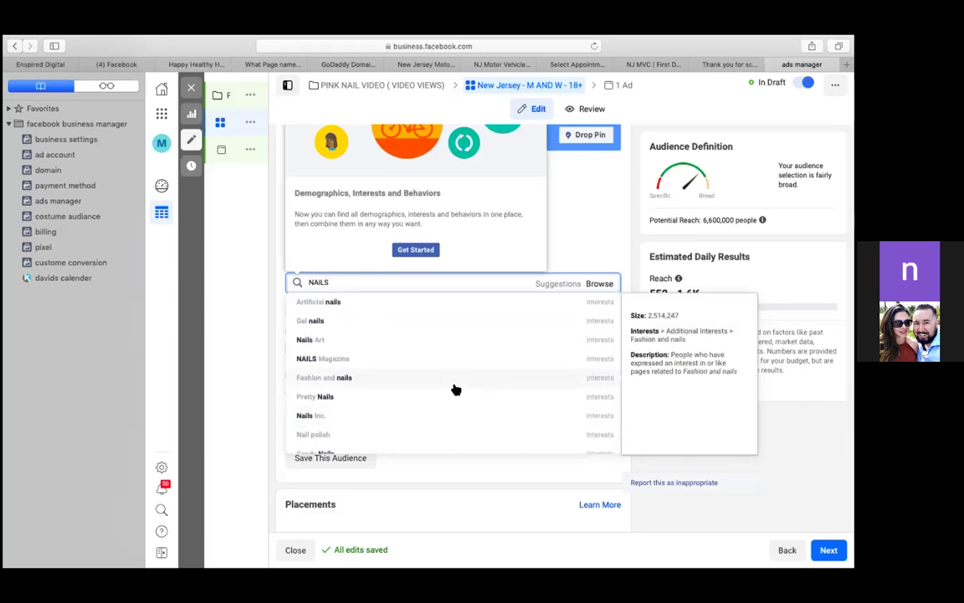
scroll(456, 389, "down", 5)
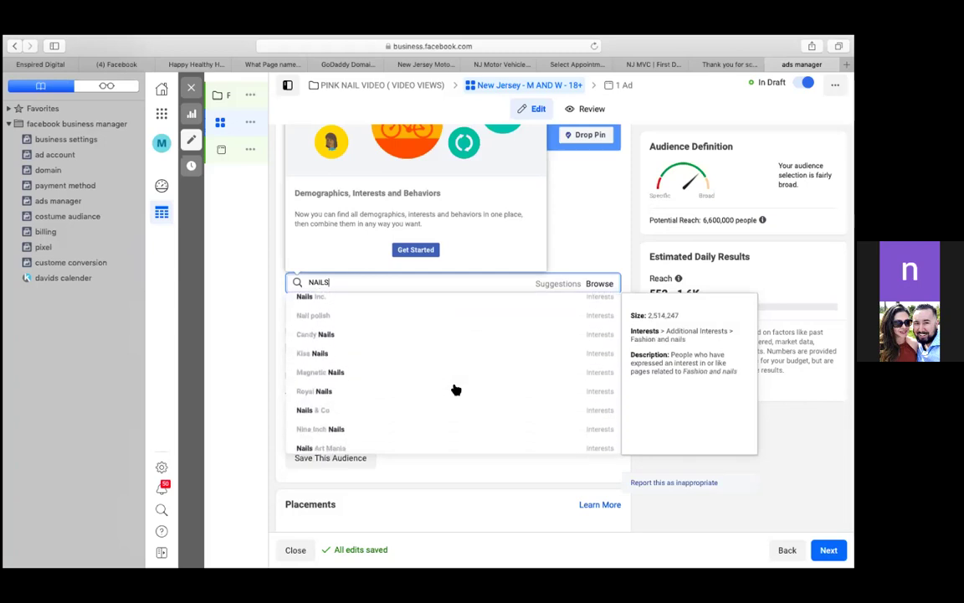
scroll(457, 389, "down", 4)
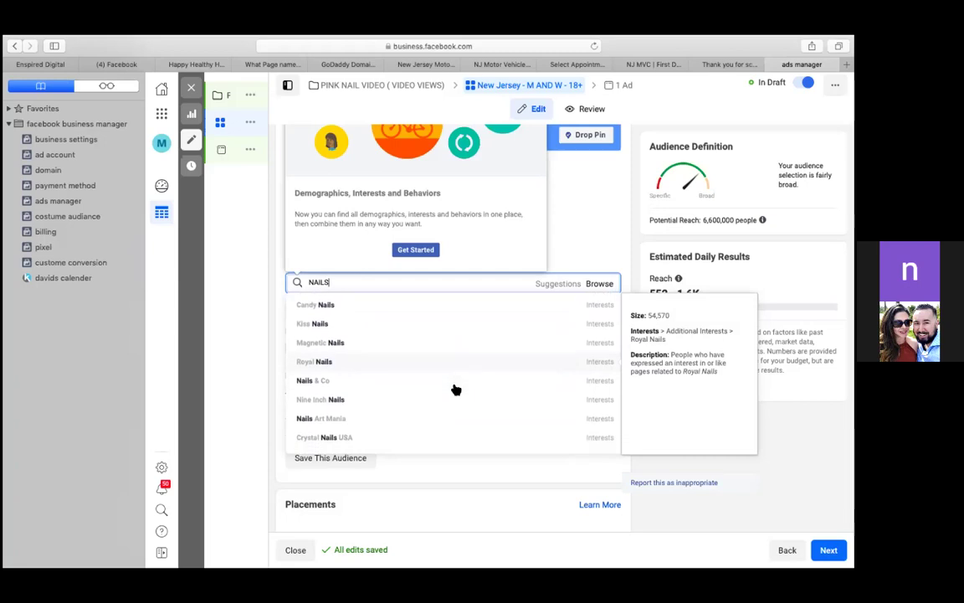
scroll(457, 389, "down", 4)
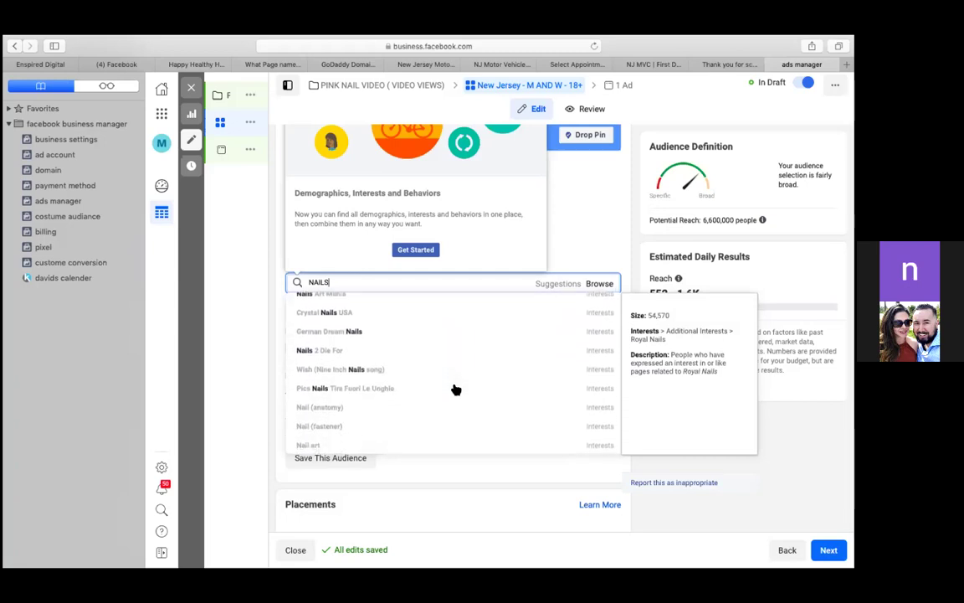
scroll(456, 390, "down", 1)
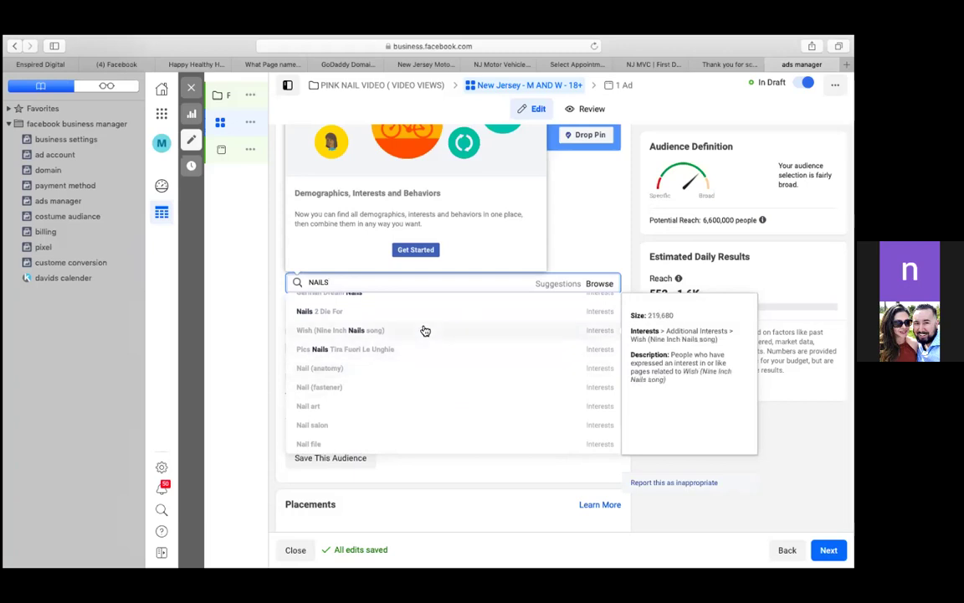
left_click(430, 374)
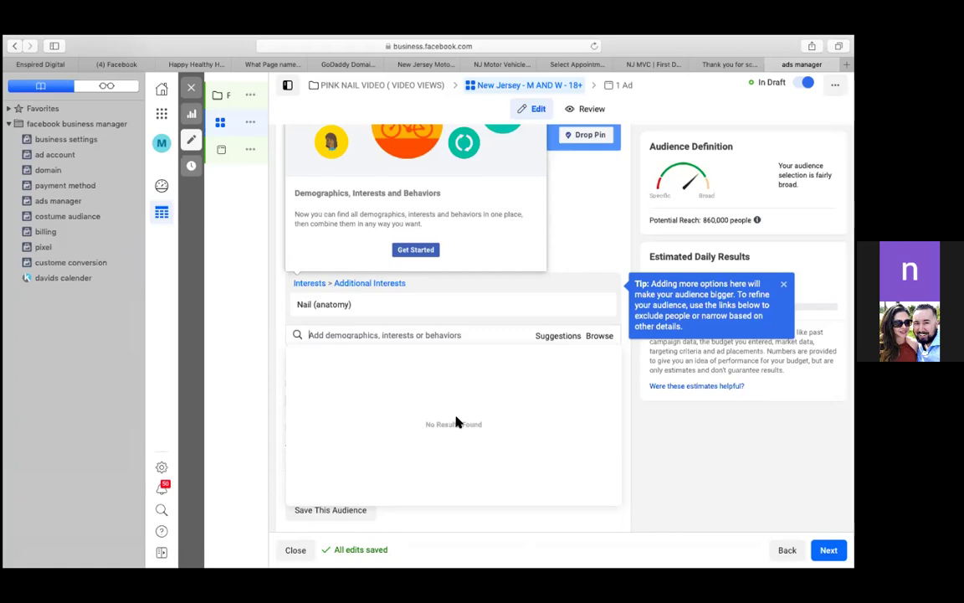
Open the detailed targeting suggestions related to Nail (anatomy) and review the suggested interests, job titles, employers and fields of study
left_click(560, 339)
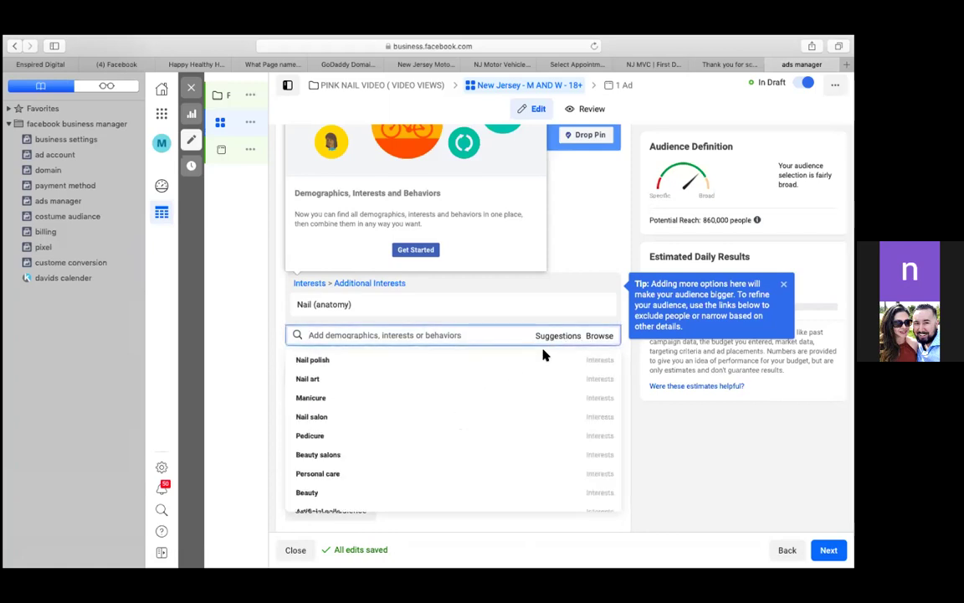
scroll(417, 469, "down", 1)
scroll(417, 469, "down", 5)
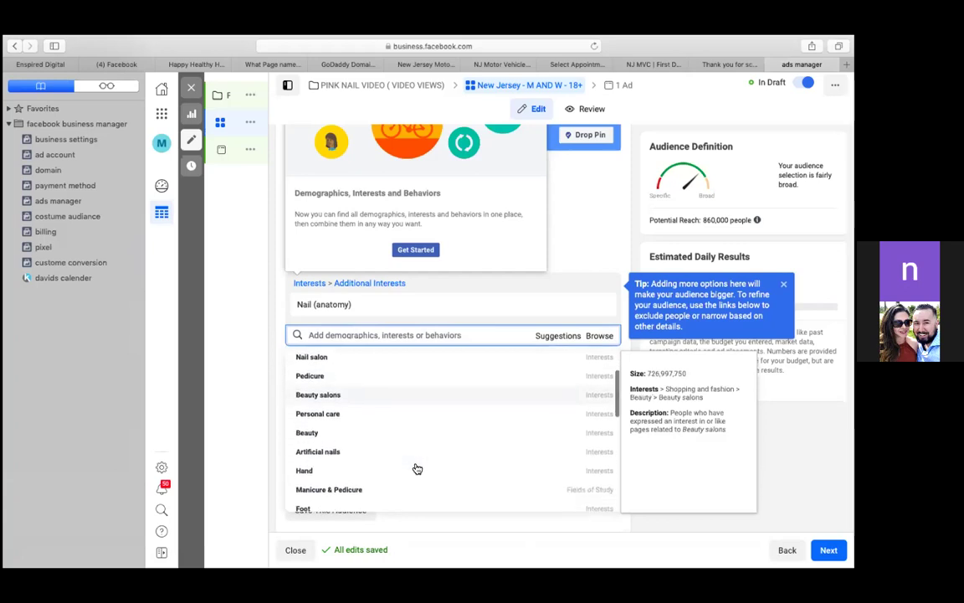
scroll(417, 469, "down", 6)
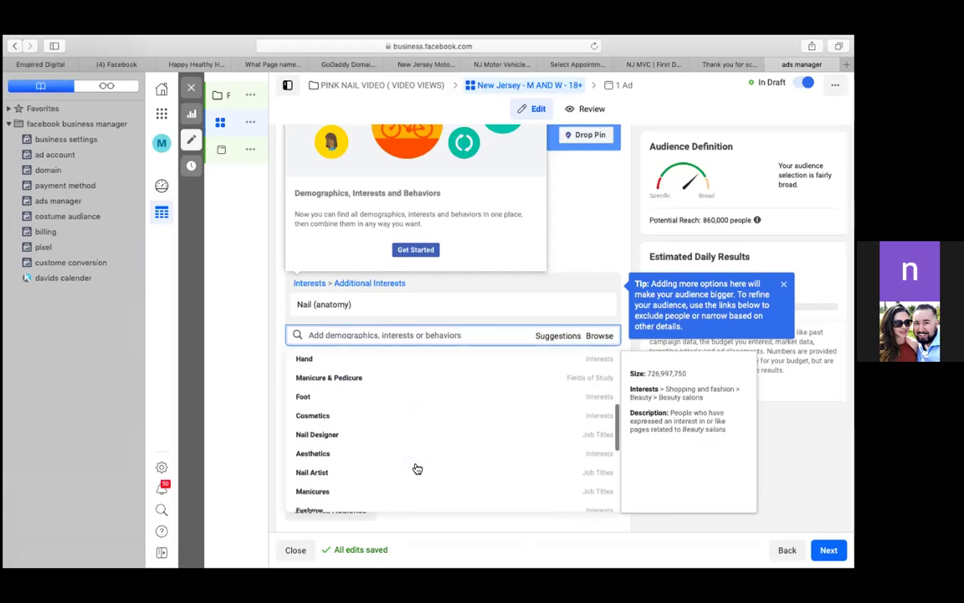
scroll(417, 469, "down", 6)
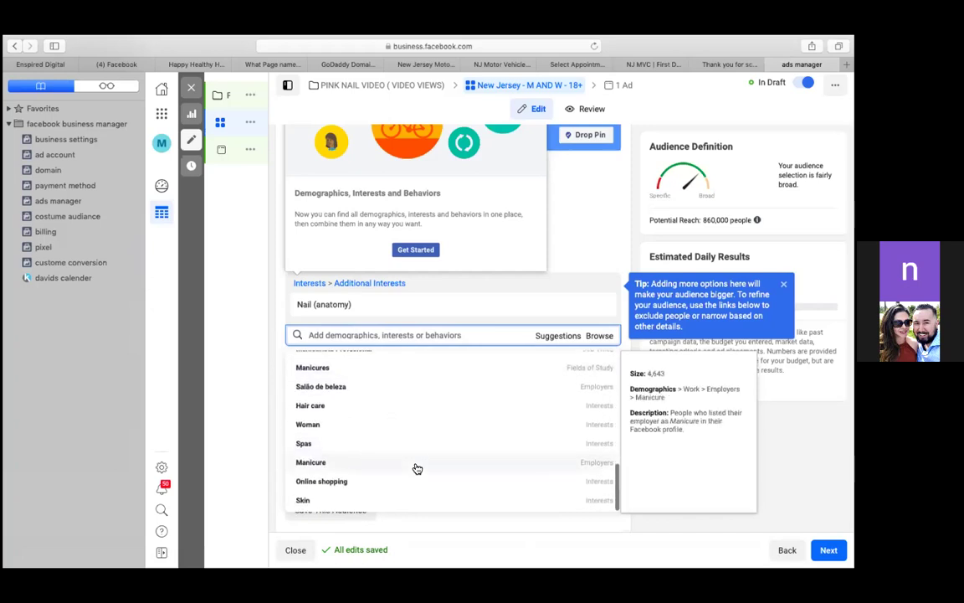
scroll(417, 469, "up", 2)
scroll(417, 469, "up", 7)
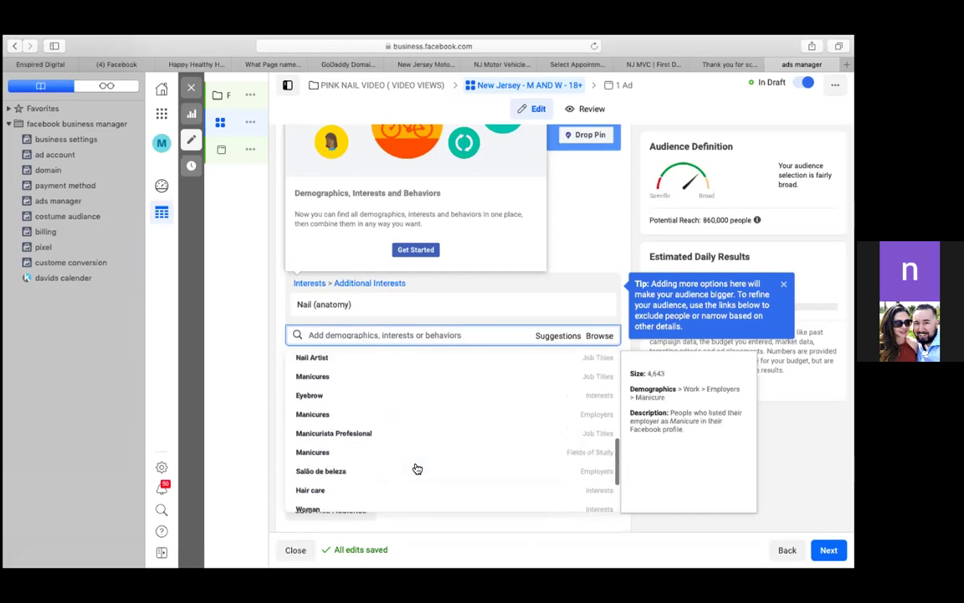
scroll(417, 468, "up", 6)
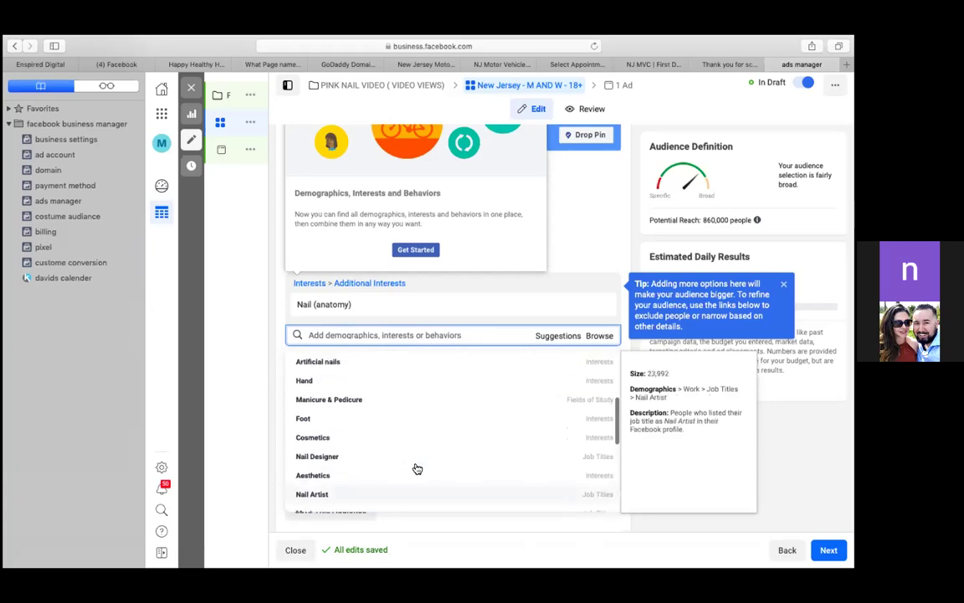
scroll(417, 469, "up", 4)
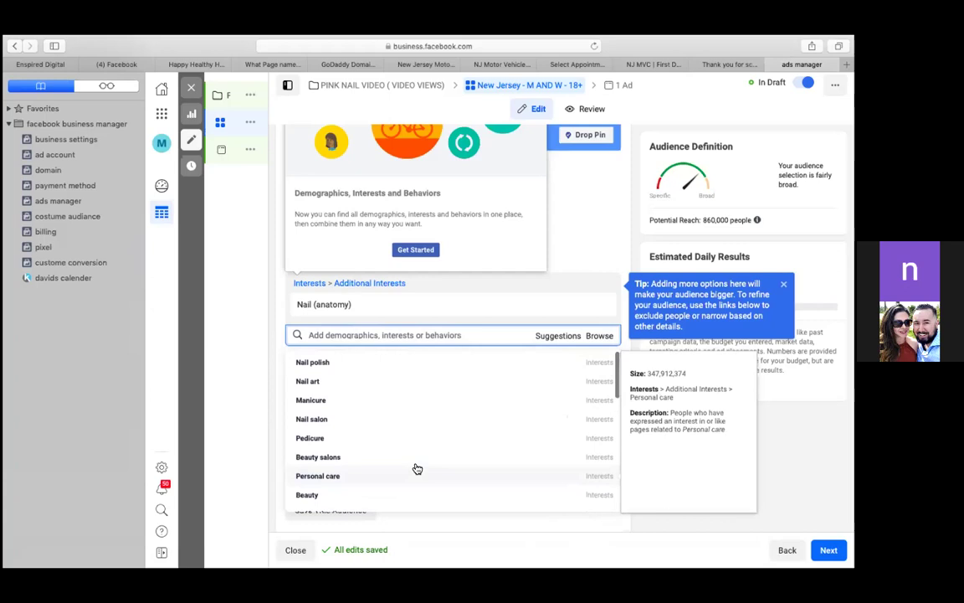
scroll(417, 468, "down", 2)
scroll(416, 469, "down", 5)
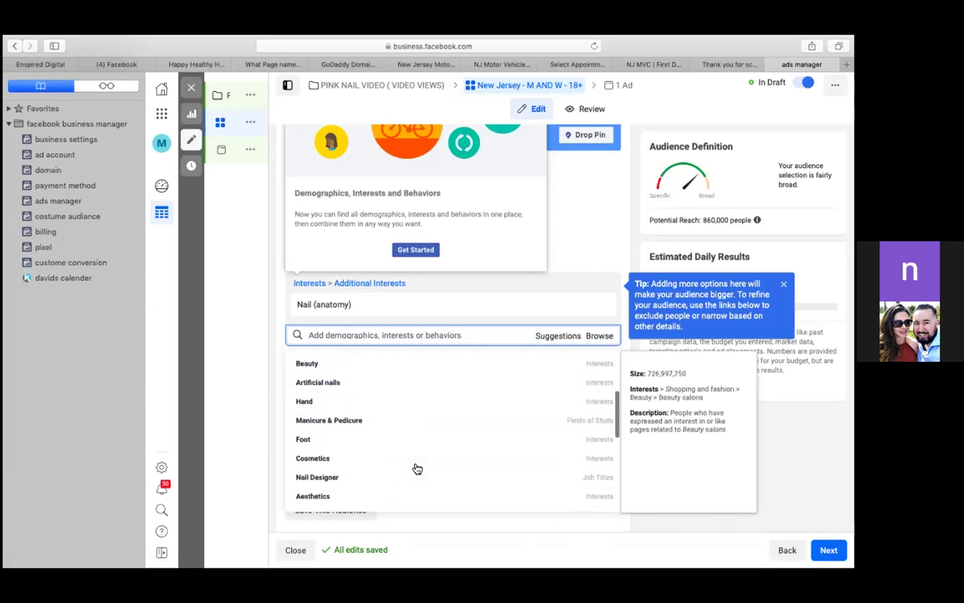
scroll(417, 469, "down", 4)
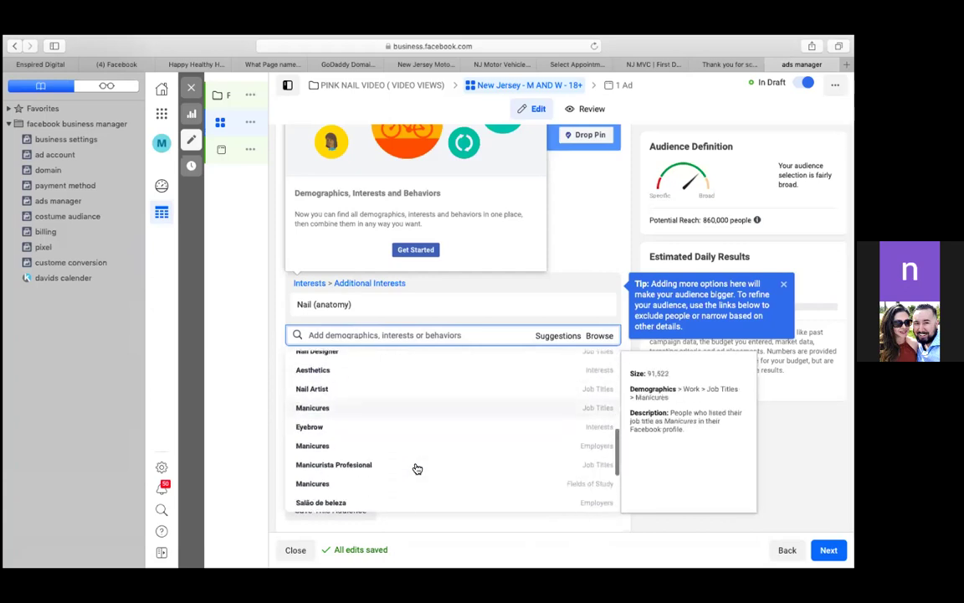
scroll(417, 469, "down", 3)
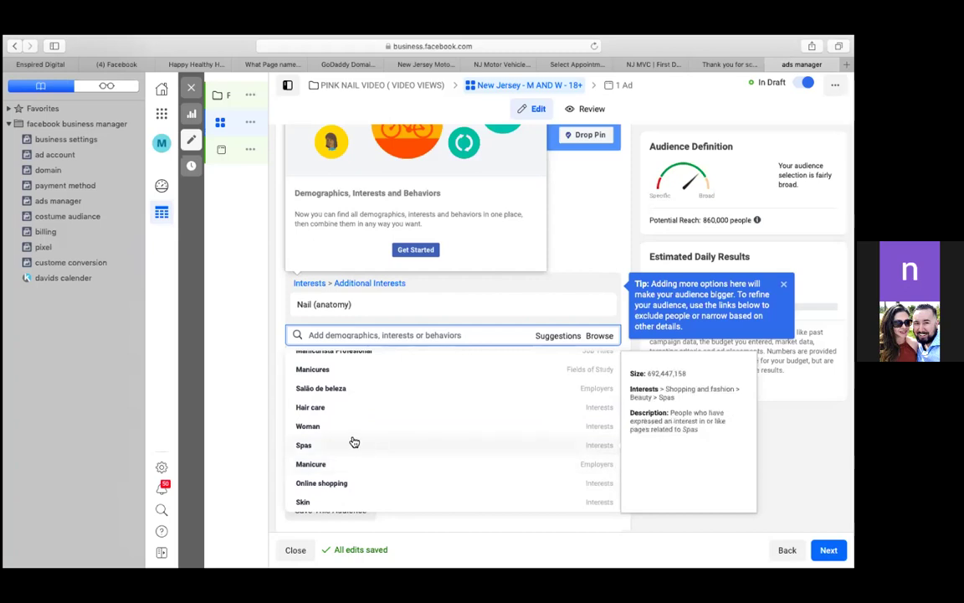
scroll(354, 441, "up", 4)
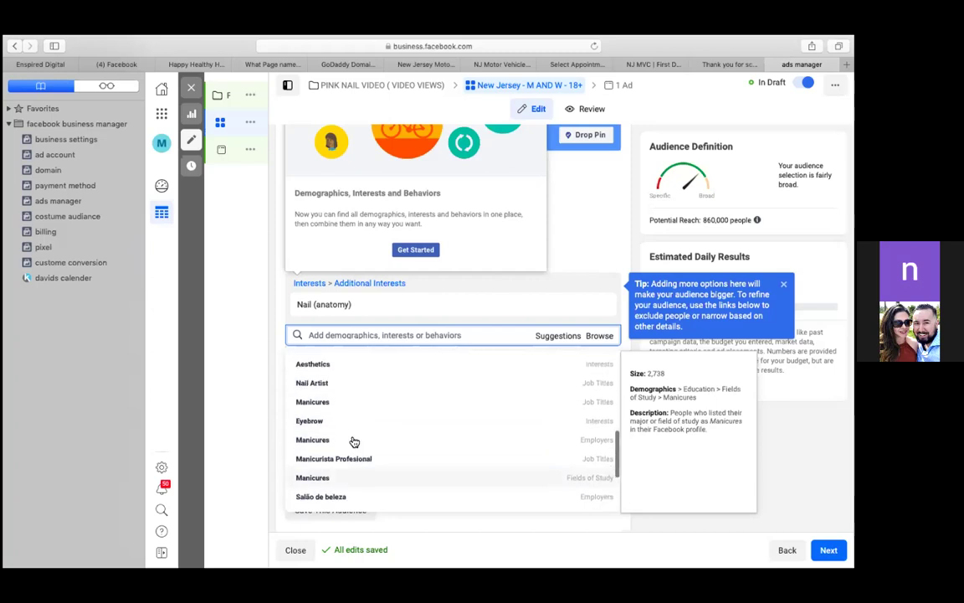
Add the Nail Artist job title from the suggestions to the audience's detailed targeting and close the suggestion list
scroll(354, 441, "up", 2)
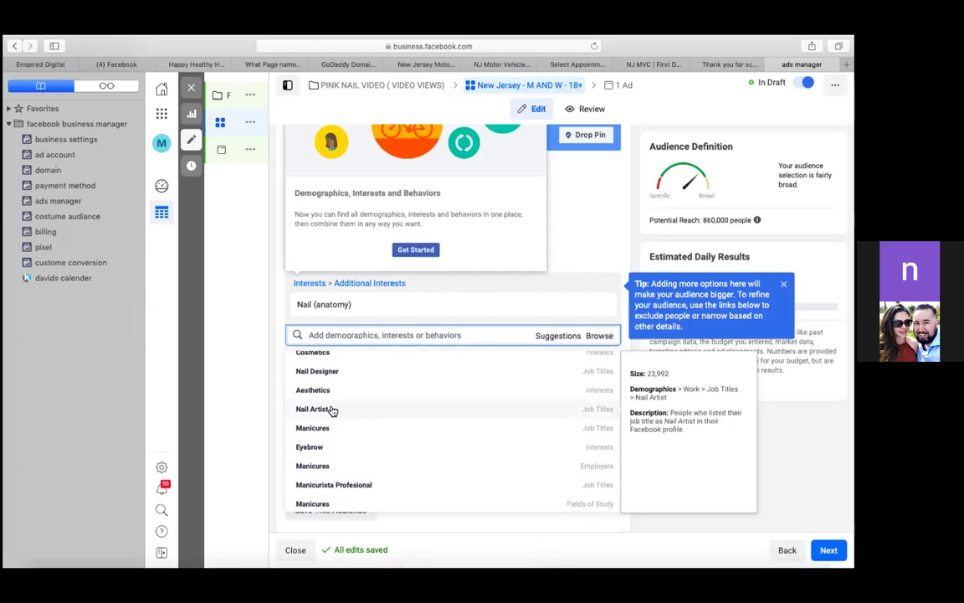
left_click(332, 409)
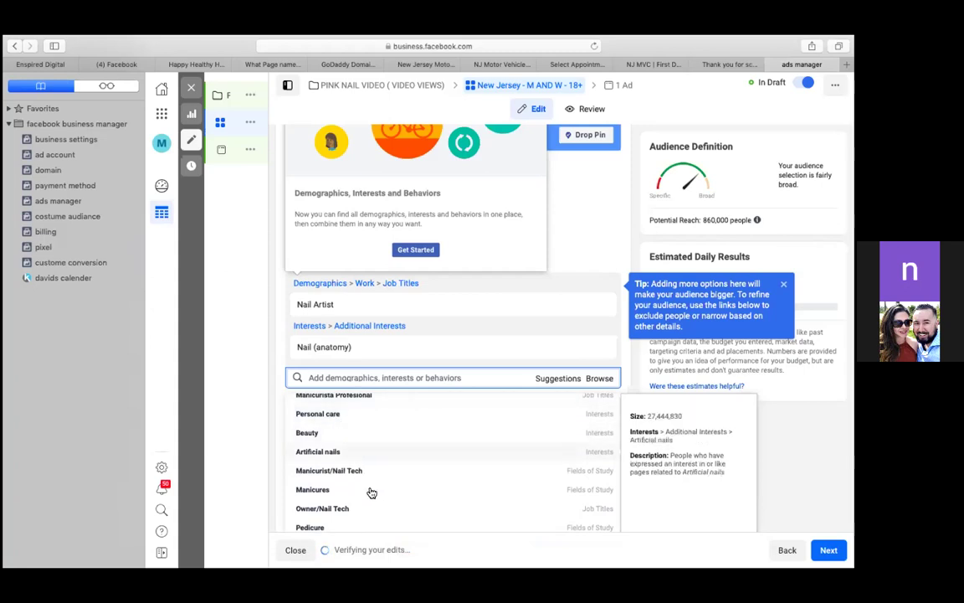
scroll(423, 517, "down", 5)
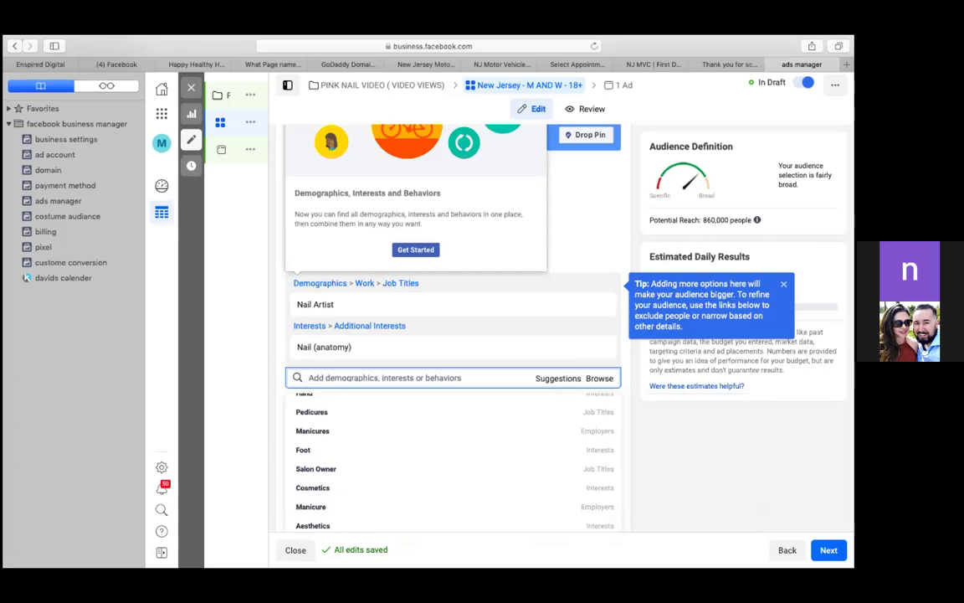
left_click(558, 379)
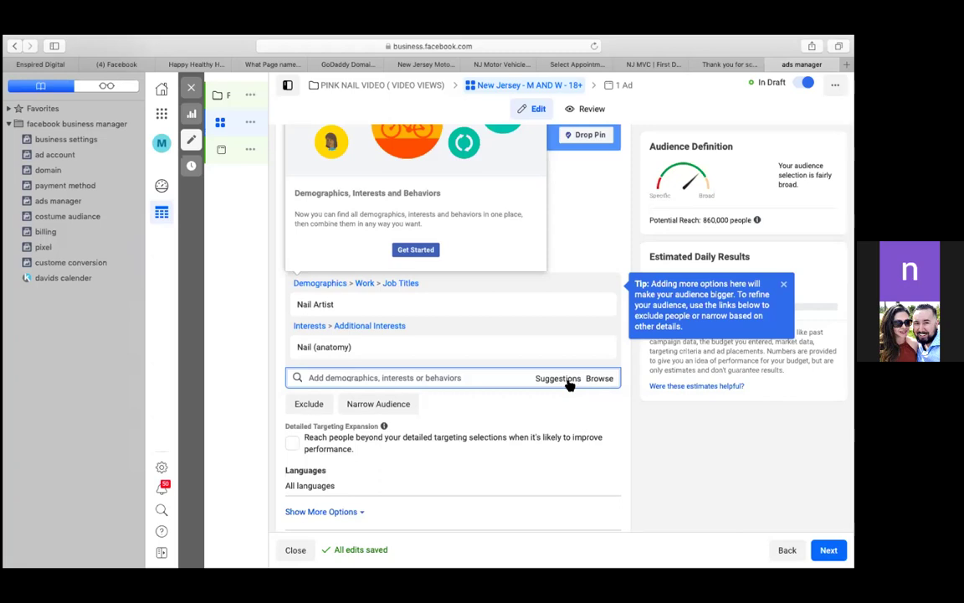
Review the ad set's detailed targeting, placements, optimization and delivery, budget, schedule and custom audience settings
scroll(460, 498, "down", 3)
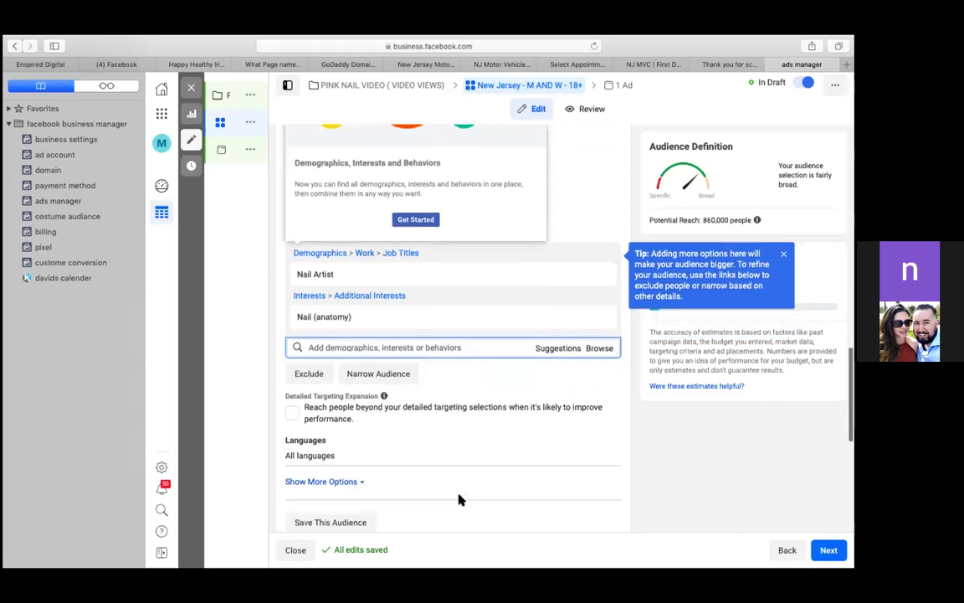
scroll(460, 500, "down", 3)
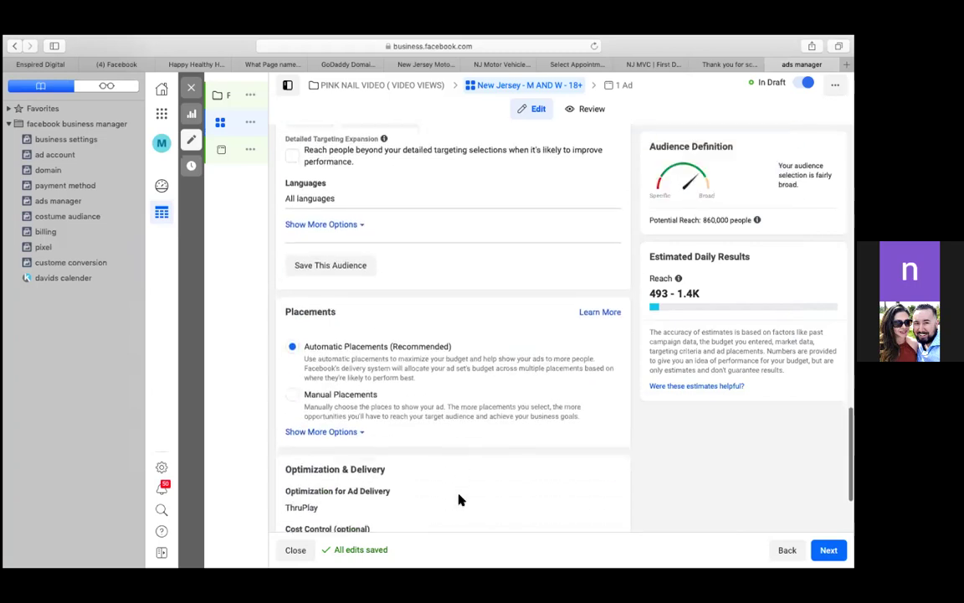
scroll(459, 500, "up", 2)
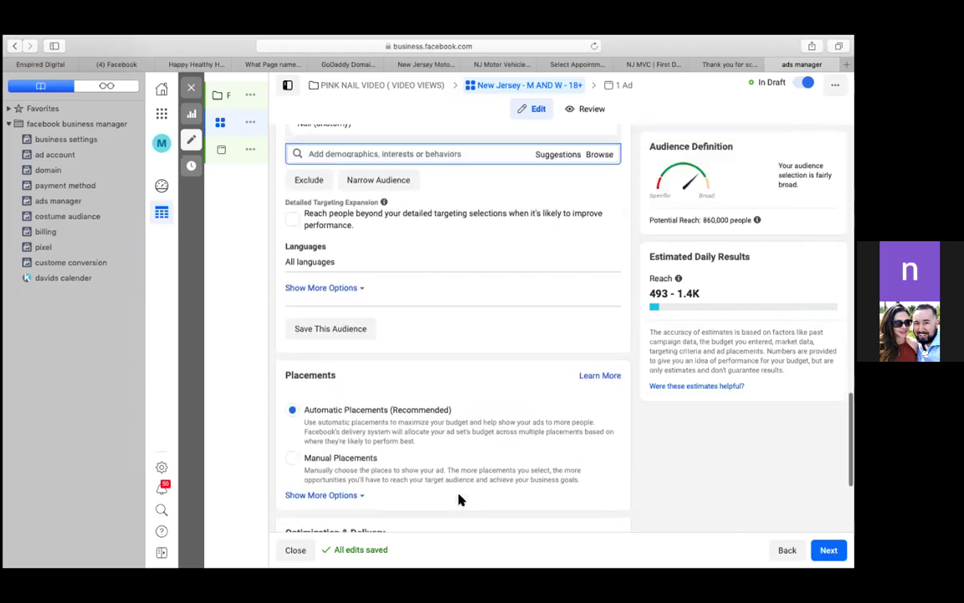
scroll(459, 500, "up", 3)
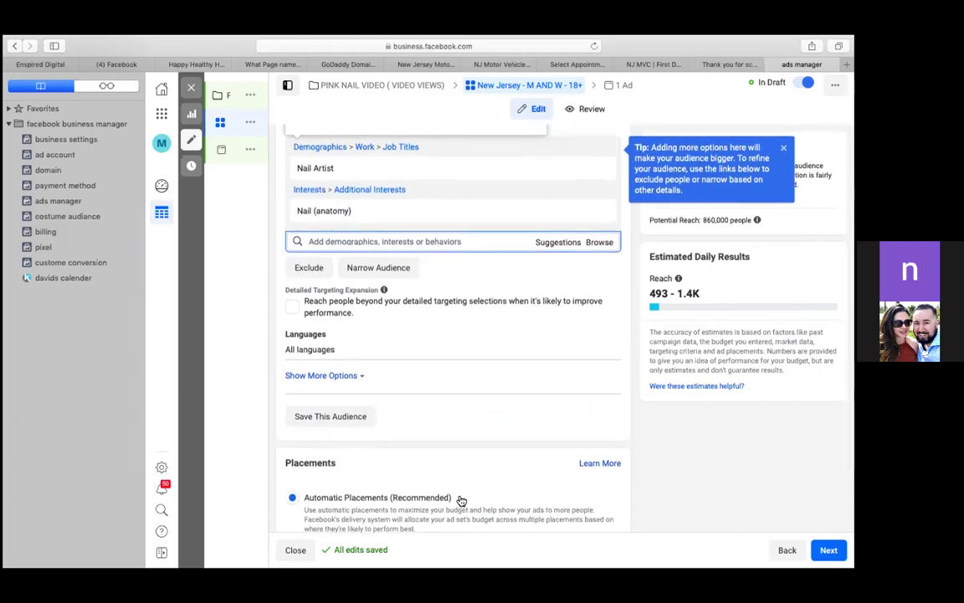
scroll(460, 500, "down", 7)
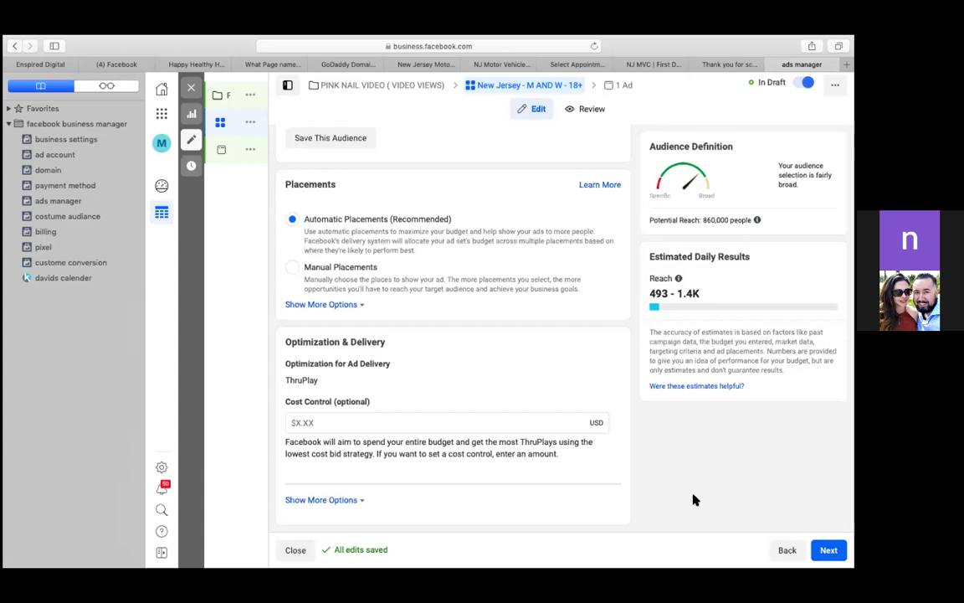
scroll(605, 454, "up", 5)
scroll(603, 453, "up", 5)
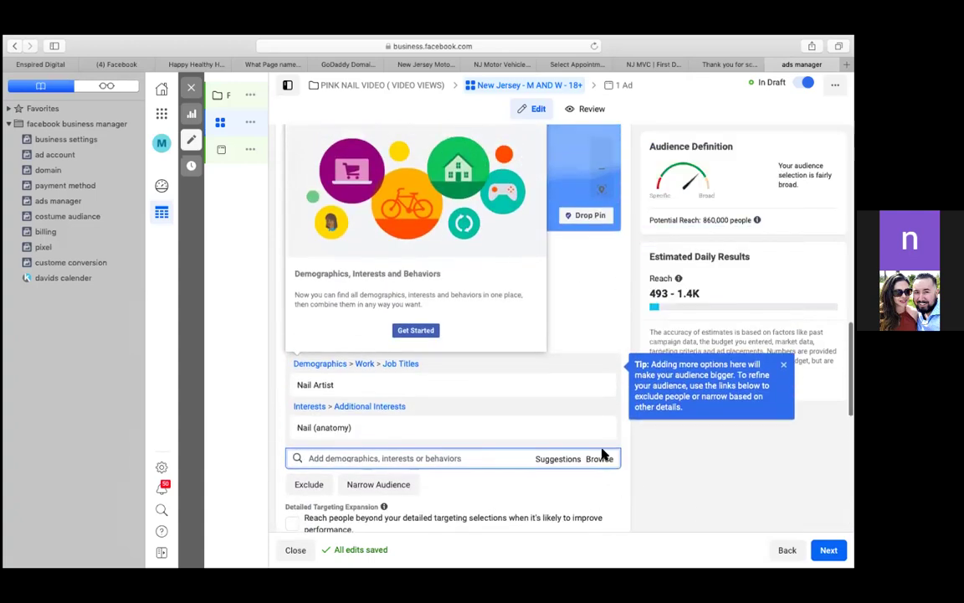
scroll(603, 454, "up", 10)
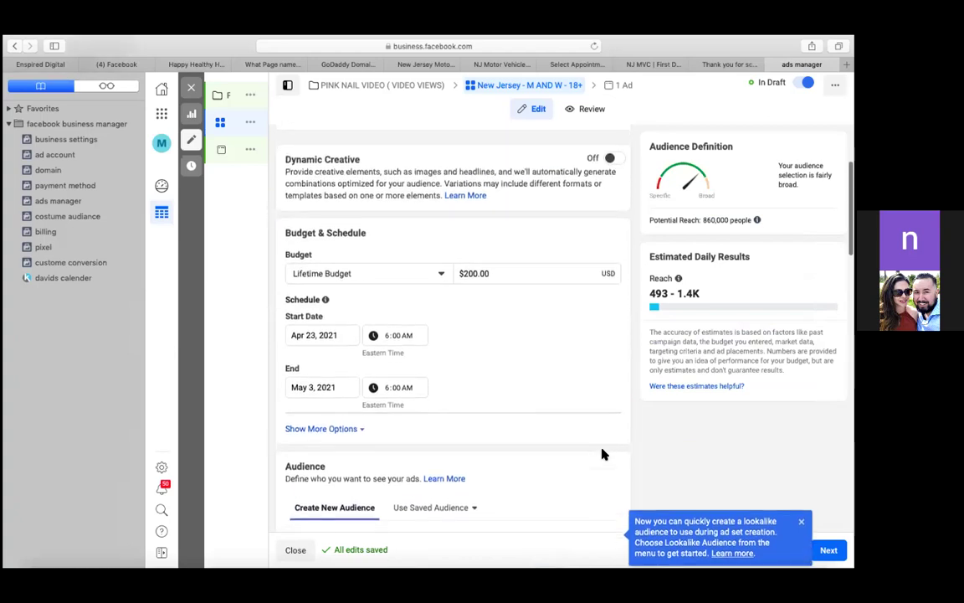
scroll(603, 454, "down", 3)
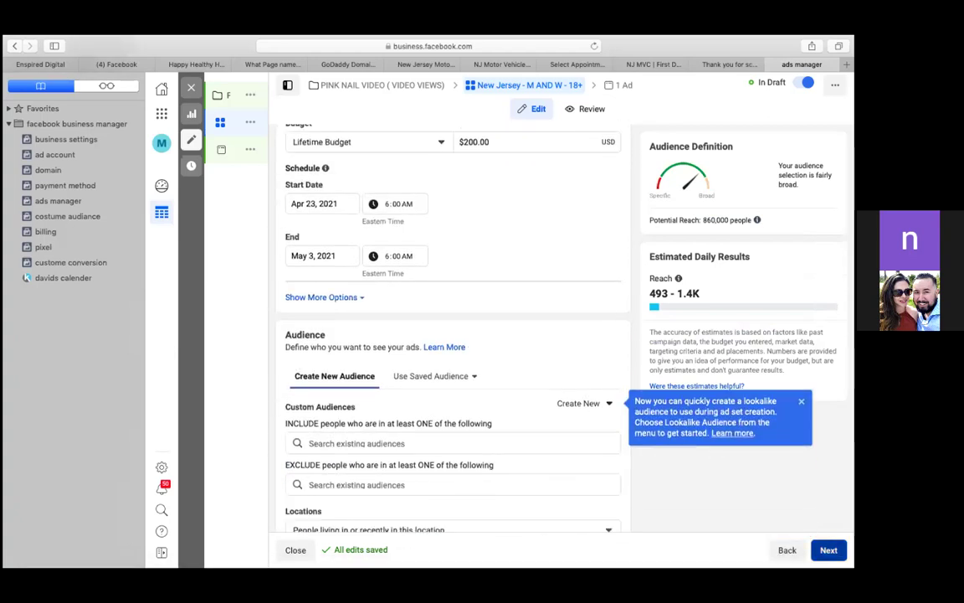
Proceed to the ad level and assign the business's nail Instagram account as the ad's Instagram identity
left_click(829, 550)
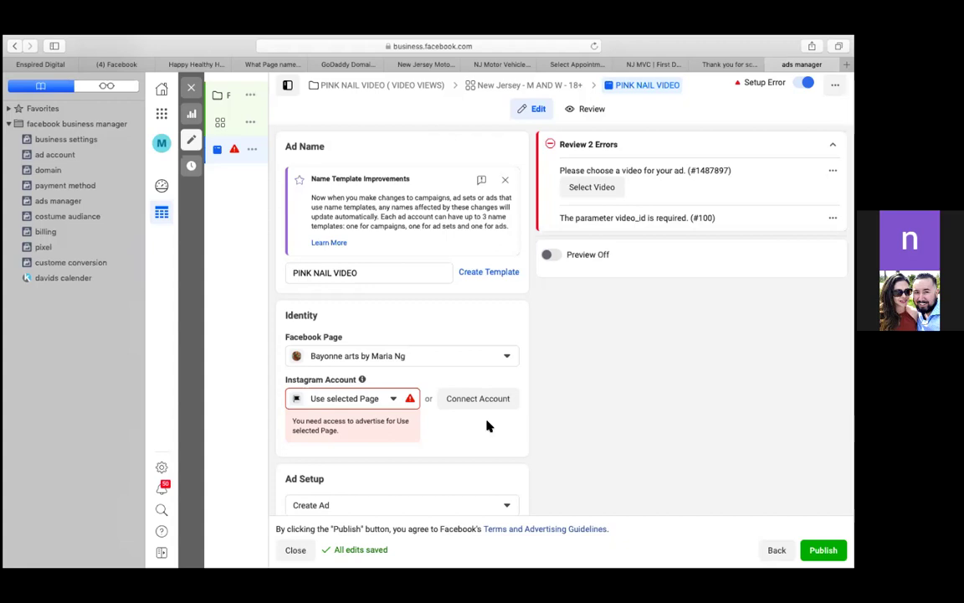
left_click(393, 401)
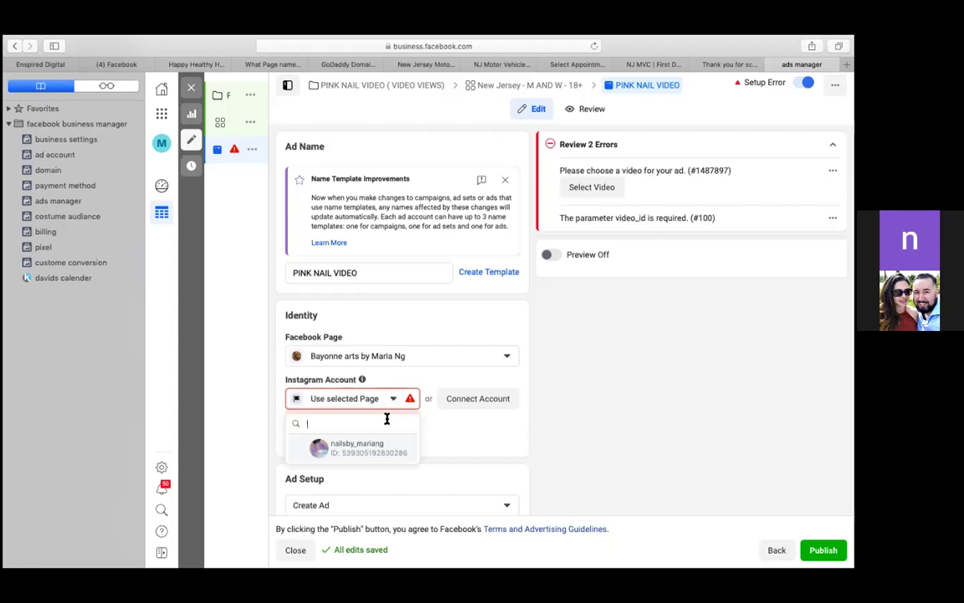
left_click(374, 452)
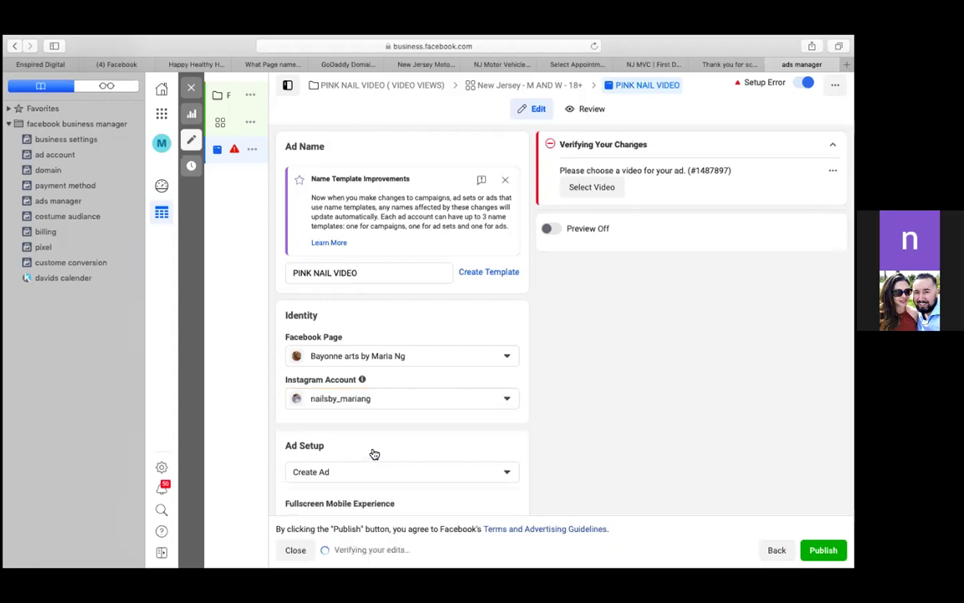
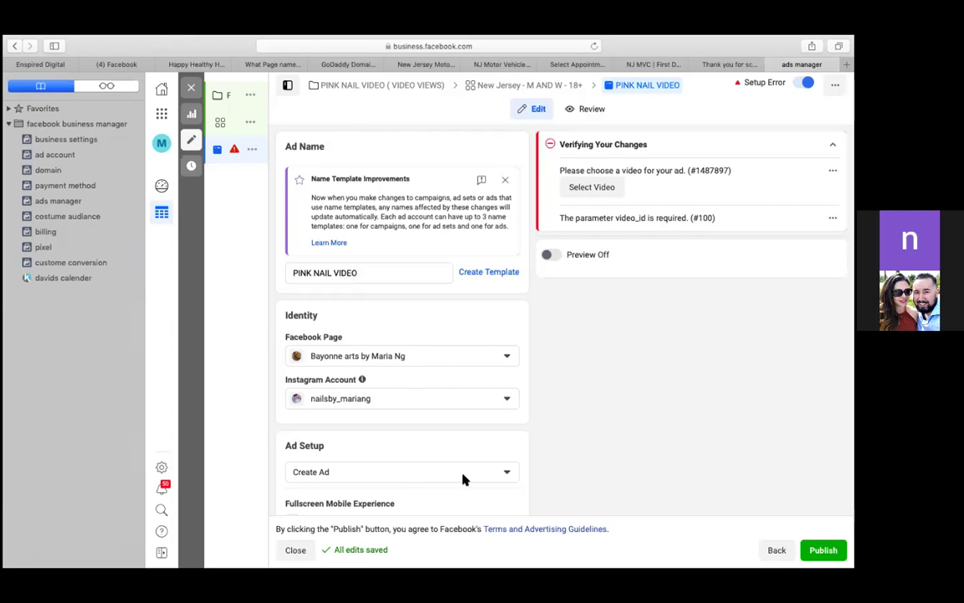
Change the ad setup from creating an ad to Use Existing Post
left_click(507, 473)
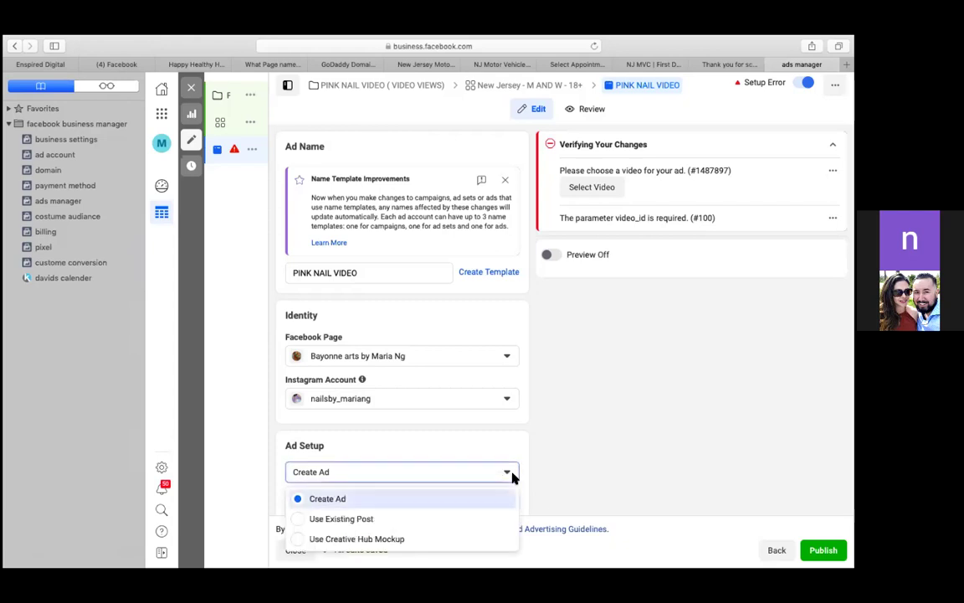
scroll(387, 502, "down", 1)
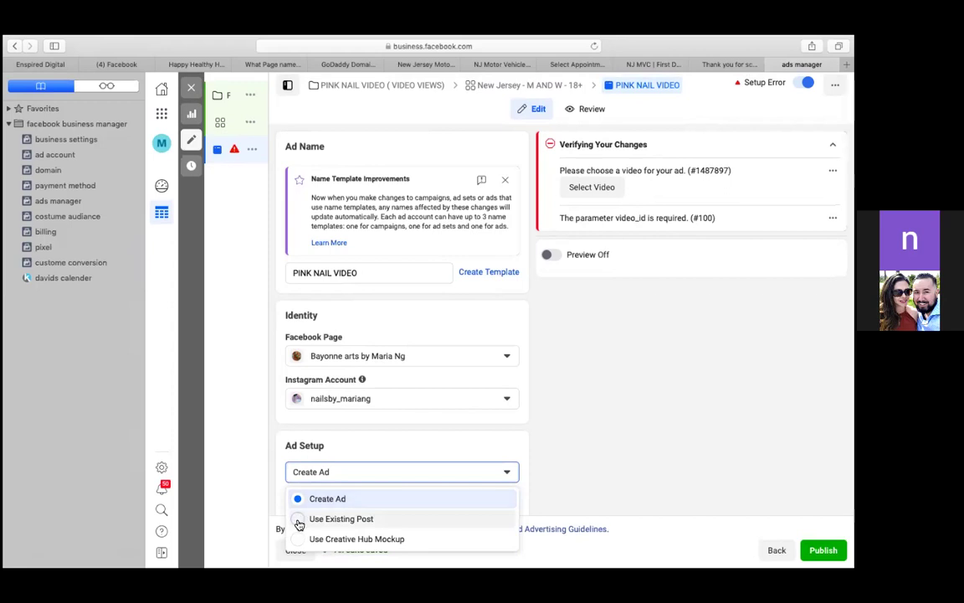
left_click(299, 519)
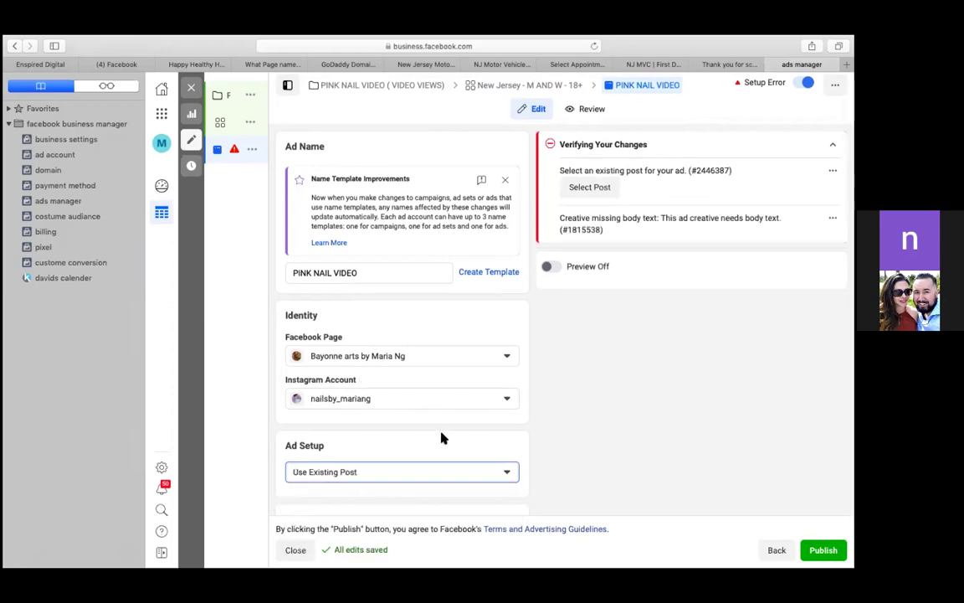
Use the Facebook video post "Black fire" from Mar 24, 2021 as the ad creative
scroll(442, 438, "down", 4)
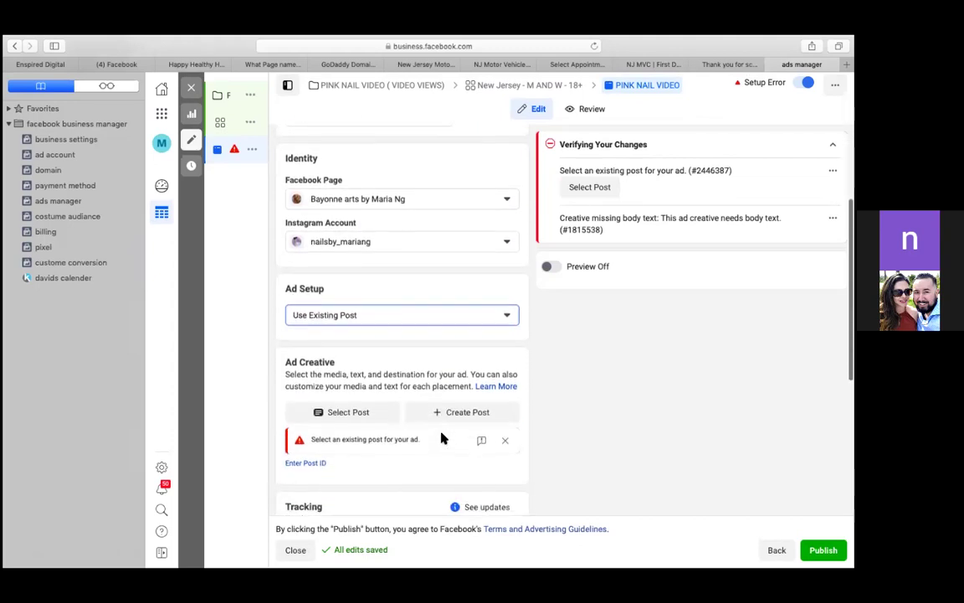
scroll(442, 438, "down", 3)
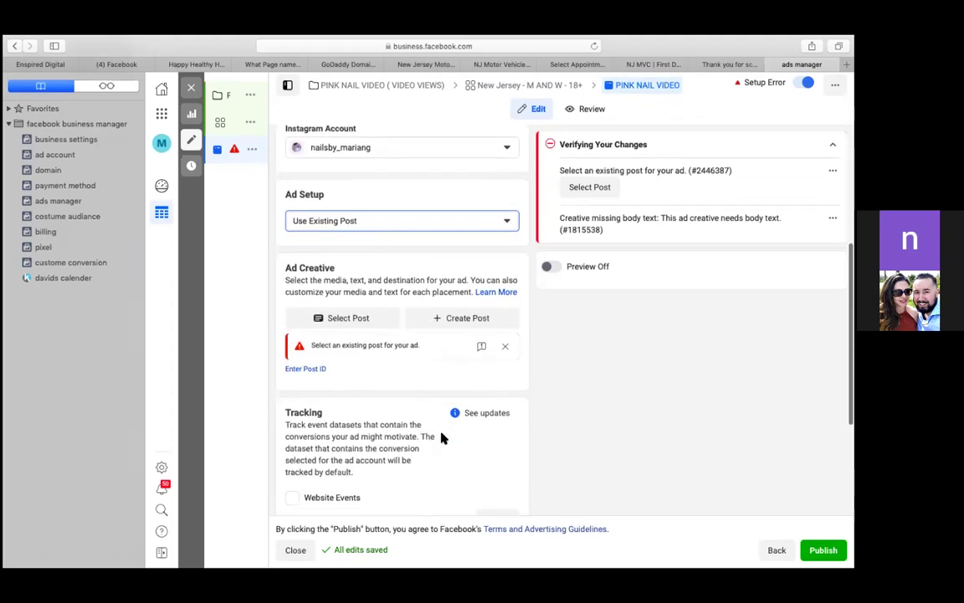
left_click(347, 321)
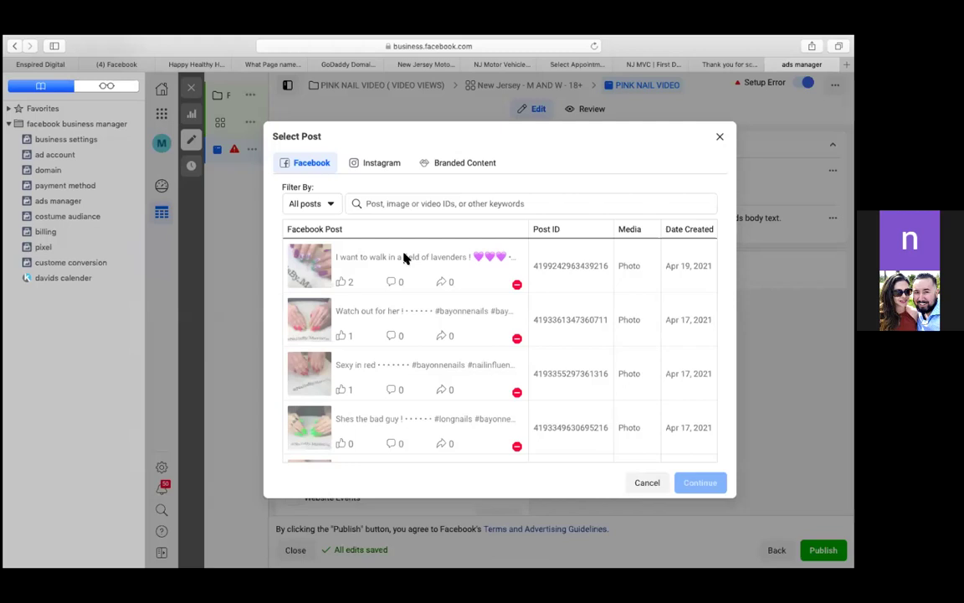
scroll(404, 259, "down", 10)
scroll(403, 258, "down", 5)
scroll(404, 259, "up", 4)
scroll(404, 259, "down", 1)
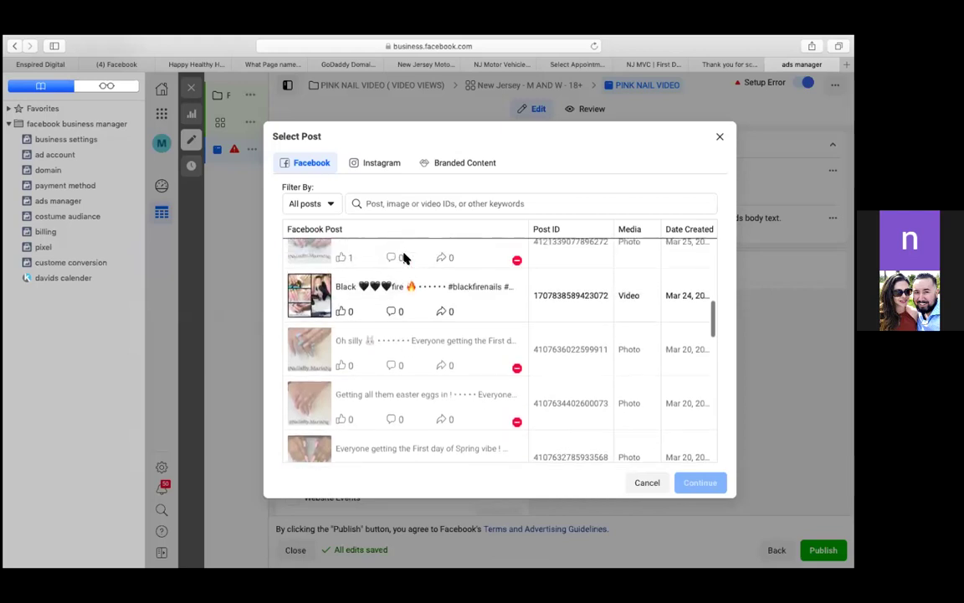
left_click(382, 293)
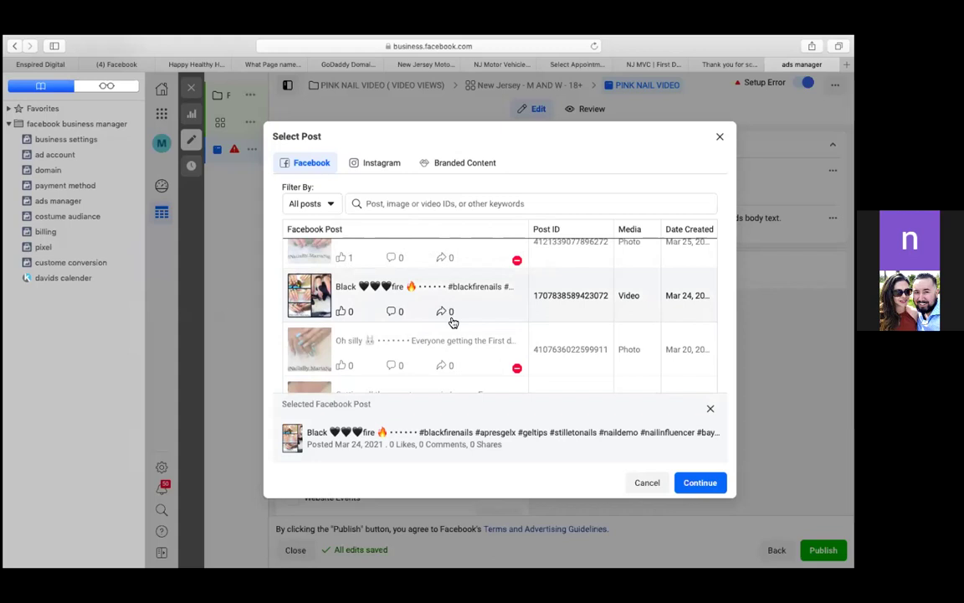
left_click(700, 483)
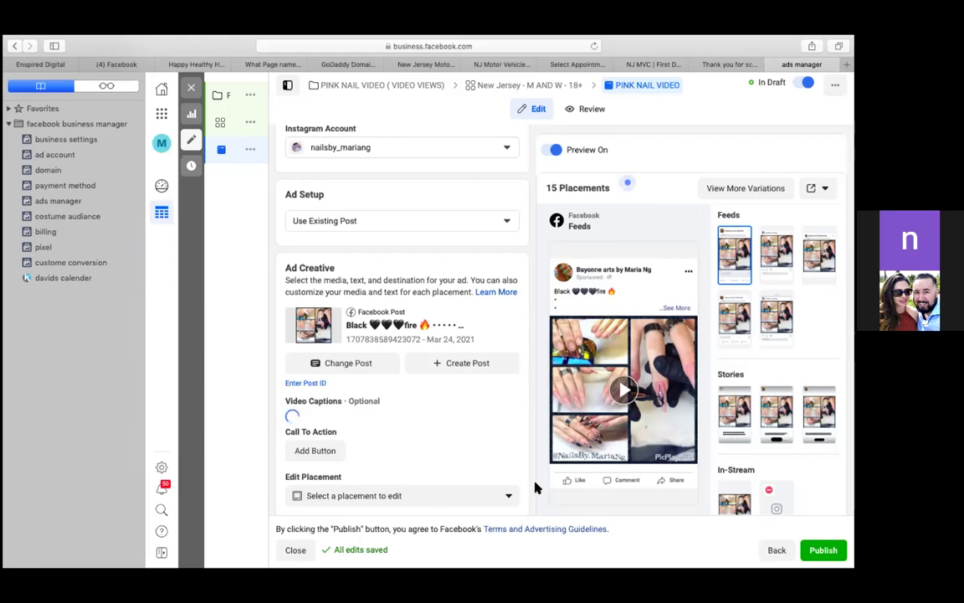
Add a Send Message call to action to the selected post and update the post
scroll(471, 492, "down", 3)
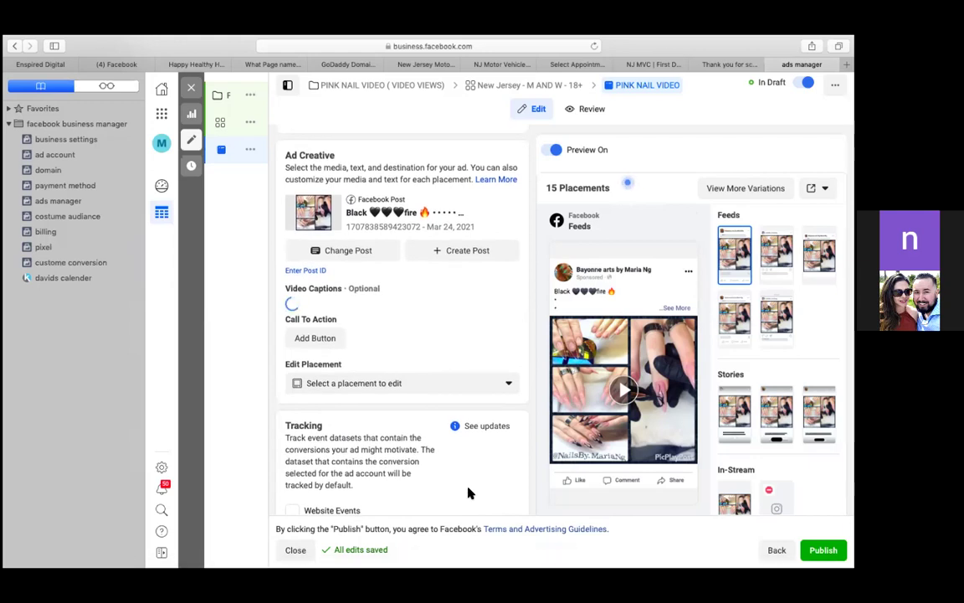
scroll(469, 494, "down", 3)
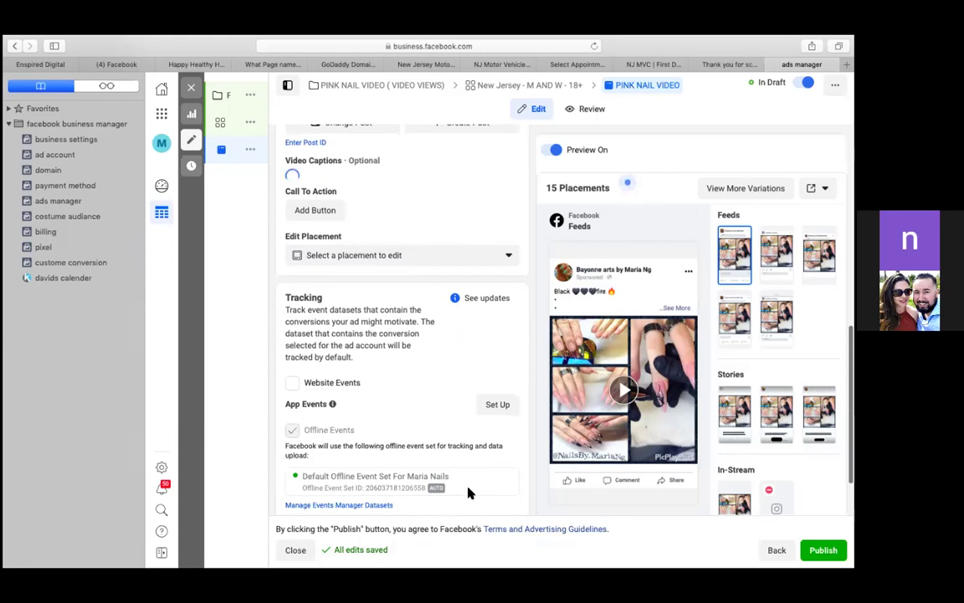
scroll(469, 494, "up", 1)
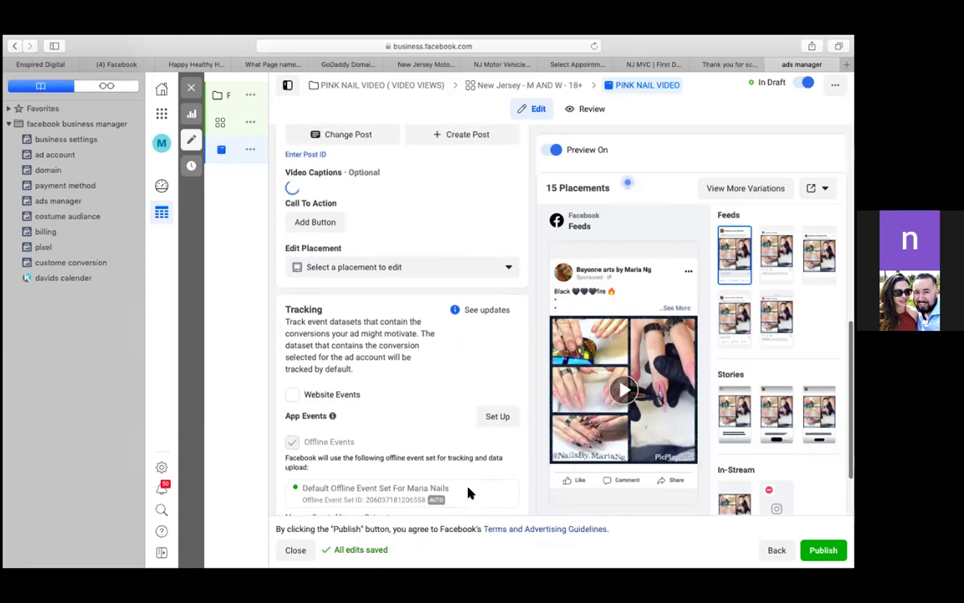
scroll(469, 494, "up", 2)
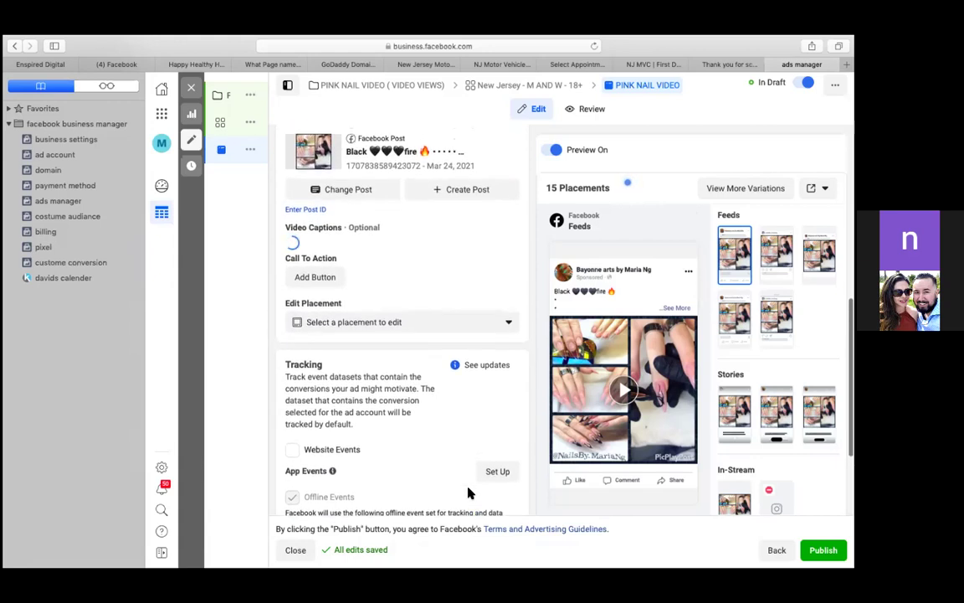
scroll(452, 436, "up", 2)
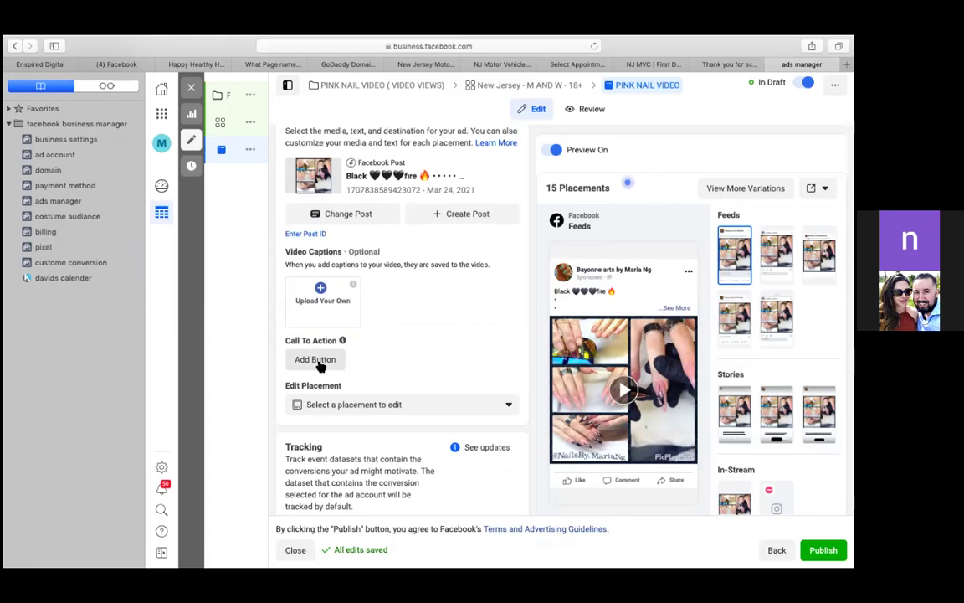
left_click(316, 361)
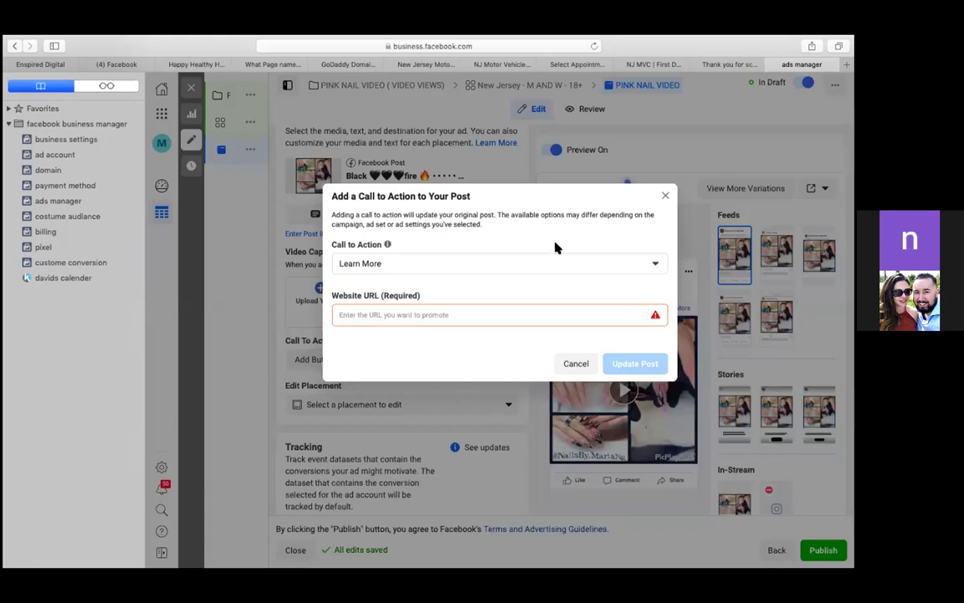
left_click(656, 264)
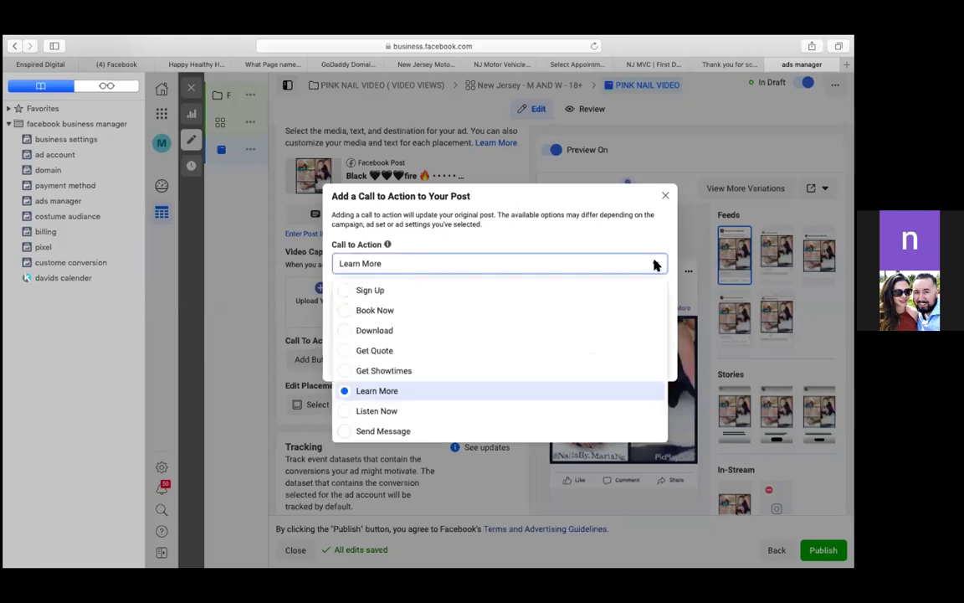
scroll(448, 400, "down", 3)
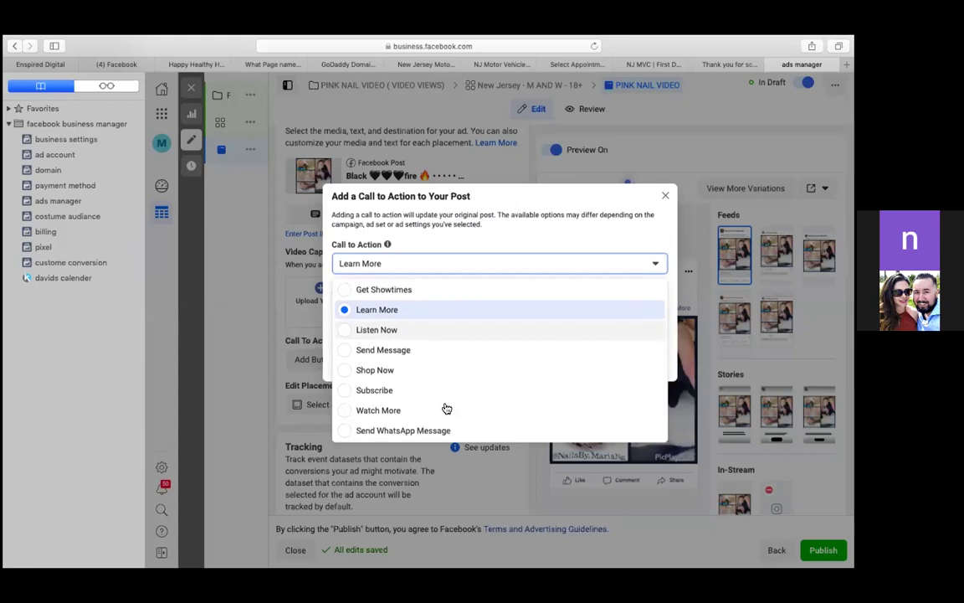
left_click(360, 352)
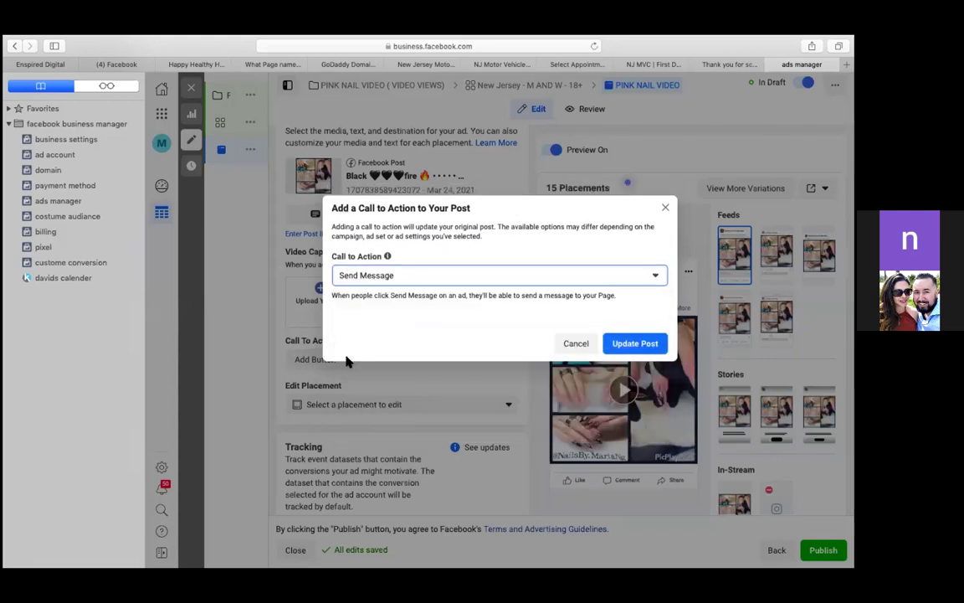
left_click(646, 345)
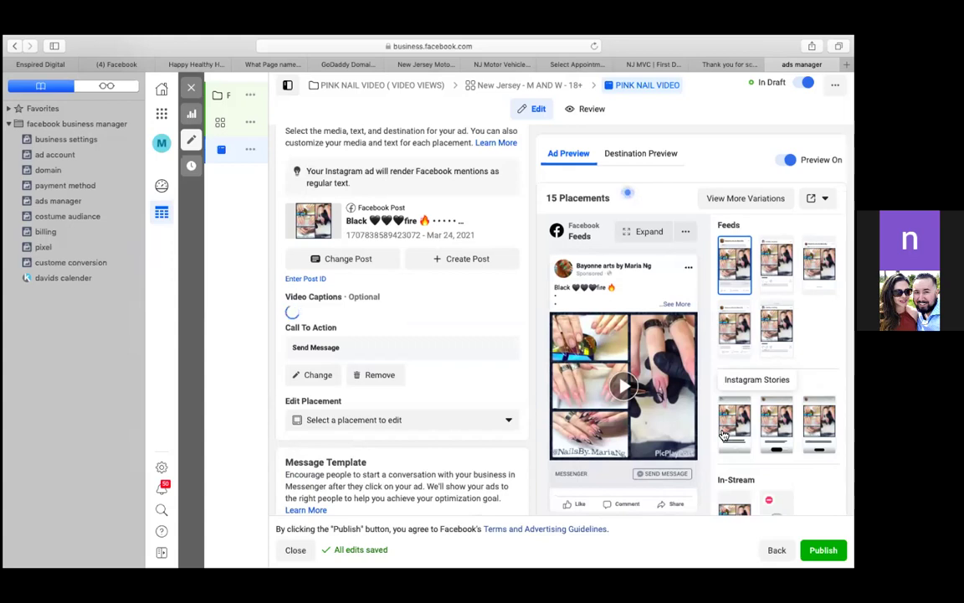
Review the ad's preview, call to action, message template and tracking settings
scroll(628, 442, "down", 5)
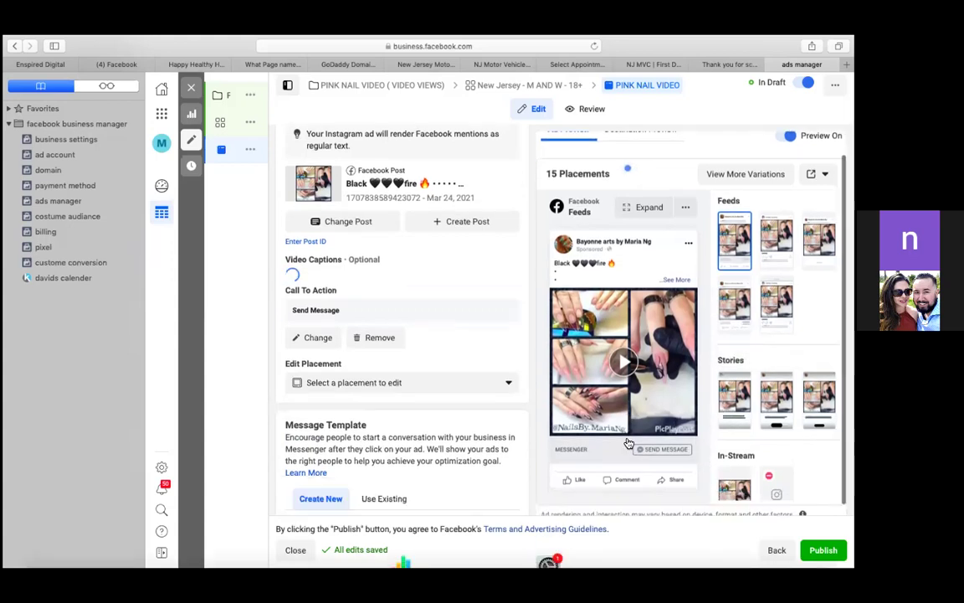
scroll(629, 442, "down", 2)
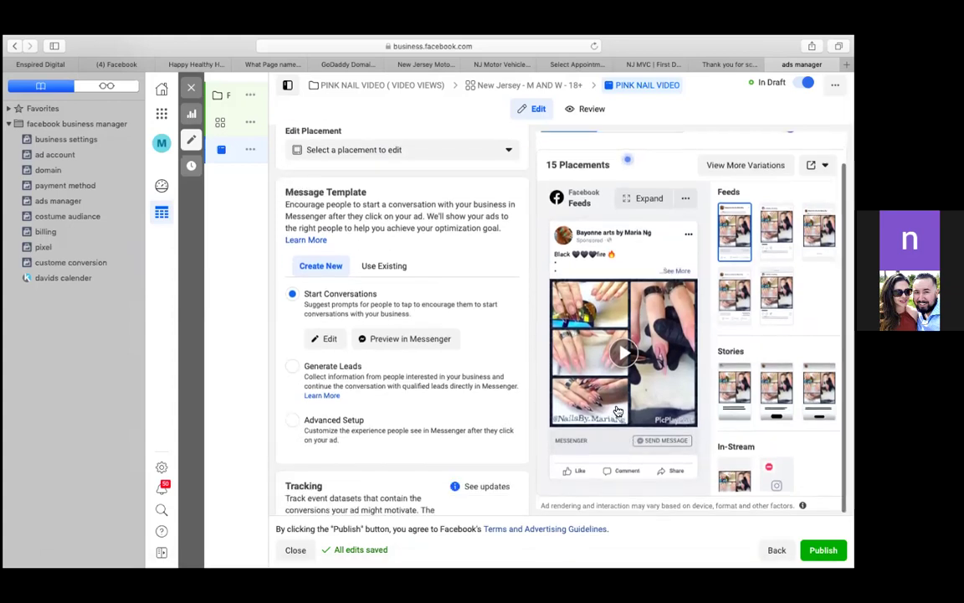
scroll(624, 414, "up", 2)
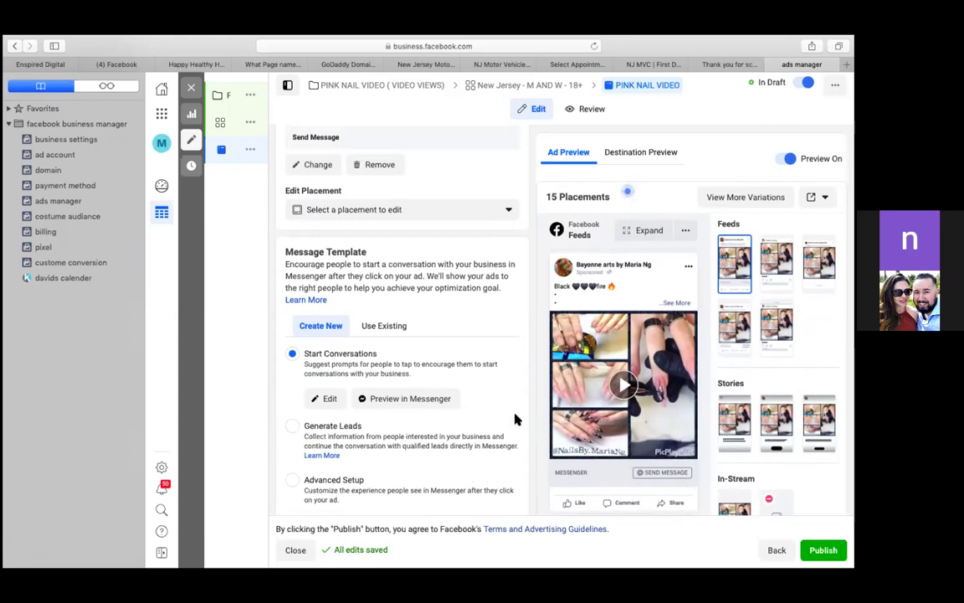
scroll(389, 395, "up", 3)
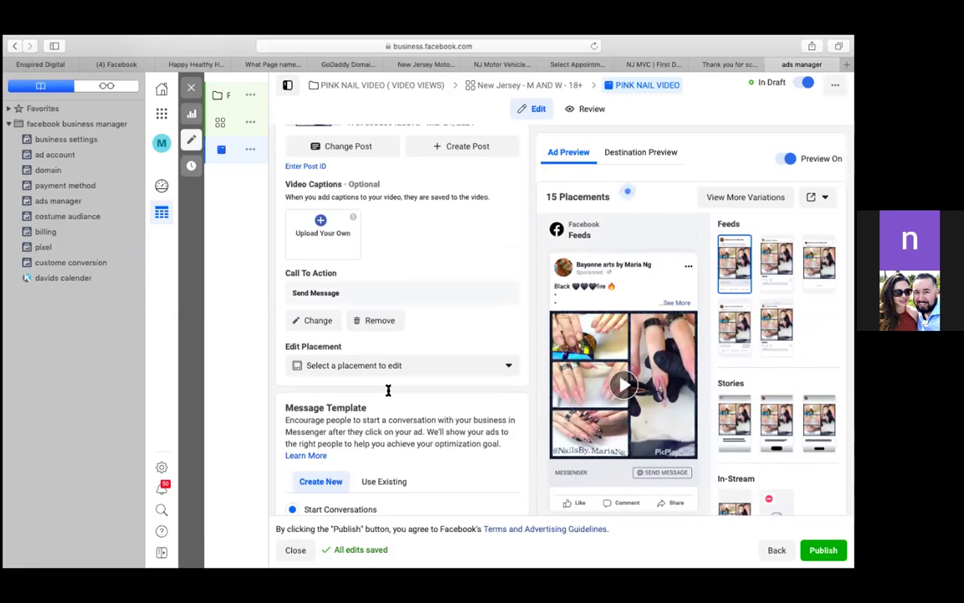
scroll(389, 392, "down", 5)
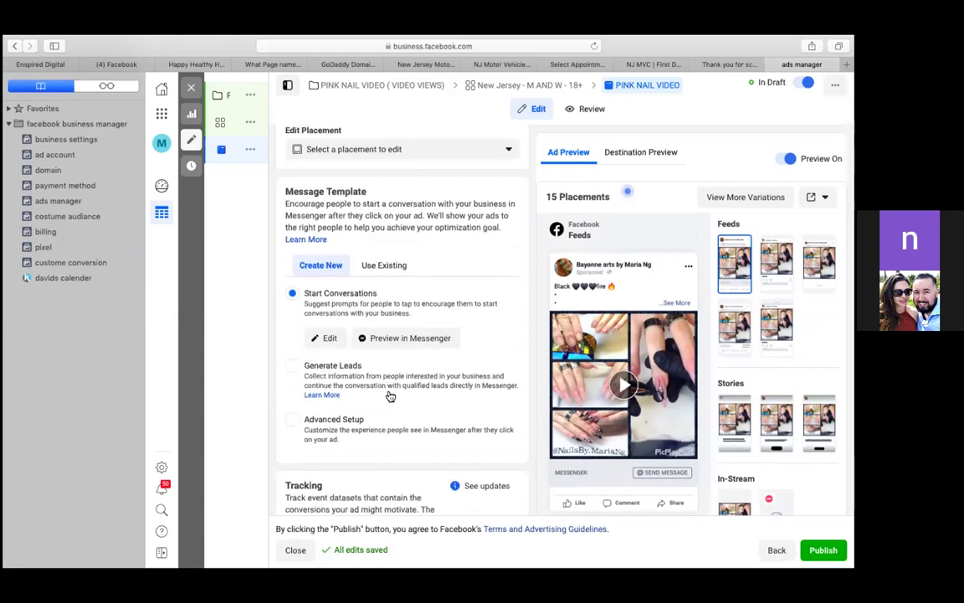
scroll(390, 396, "down", 2)
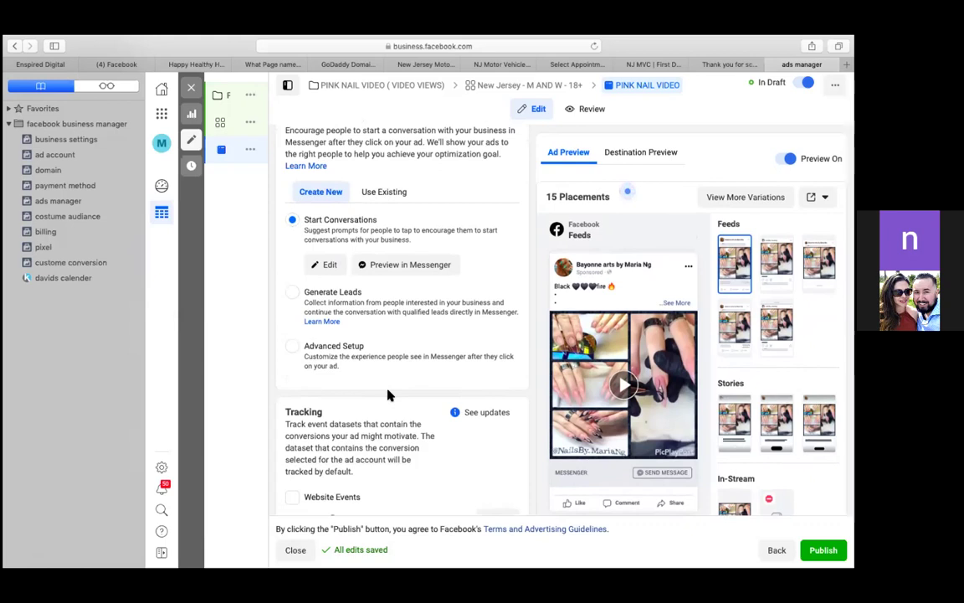
scroll(387, 392, "down", 3)
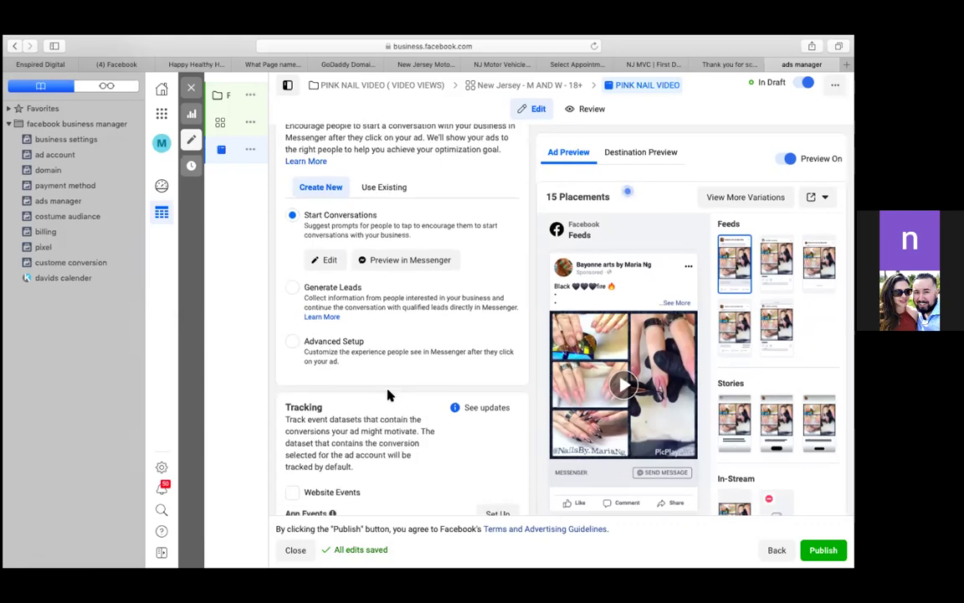
scroll(387, 392, "up", 1)
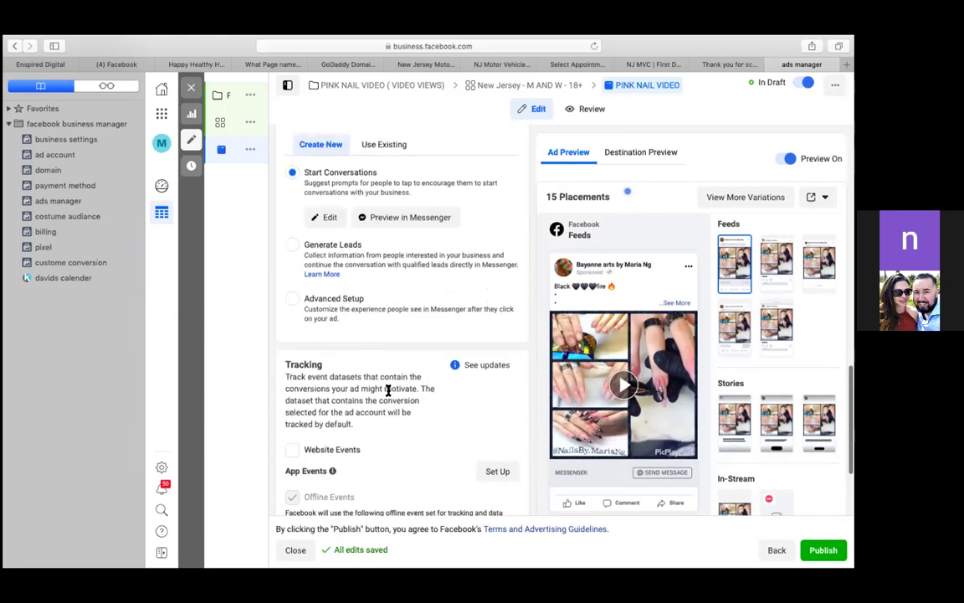
scroll(388, 390, "down", 6)
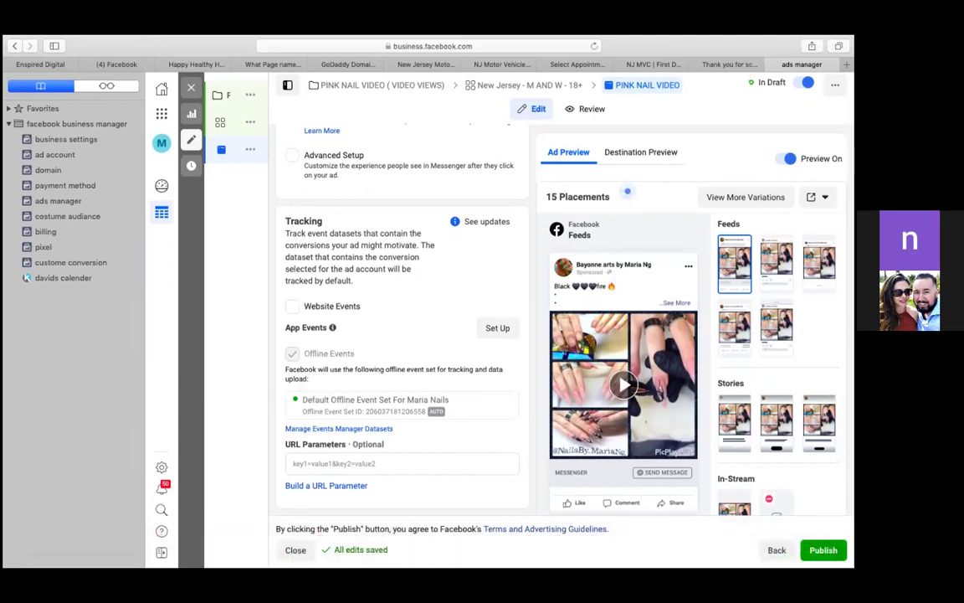
Publish the campaign with its ad set and ad, and close the ad editor
left_click(823, 550)
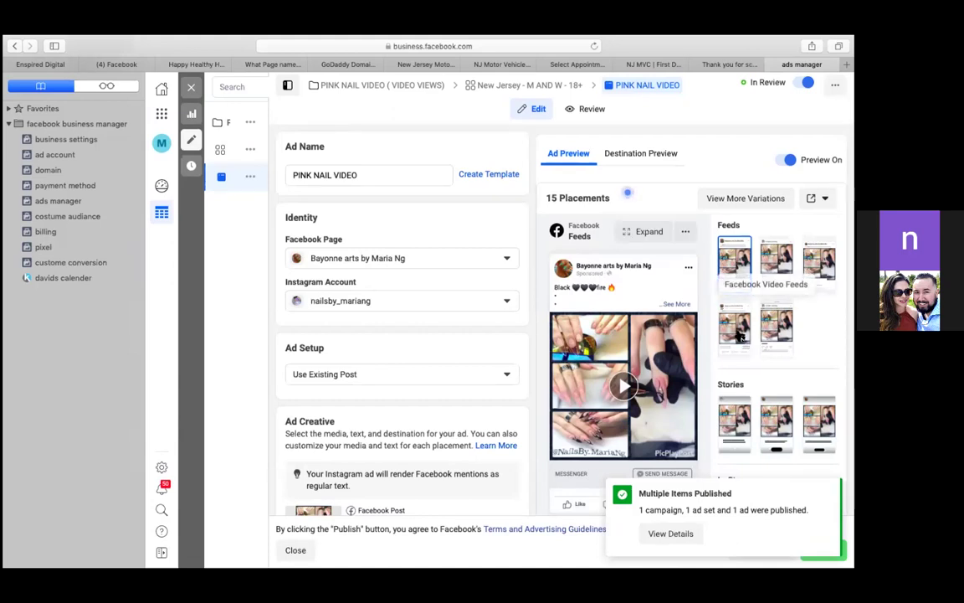
scroll(739, 337, "down", 1)
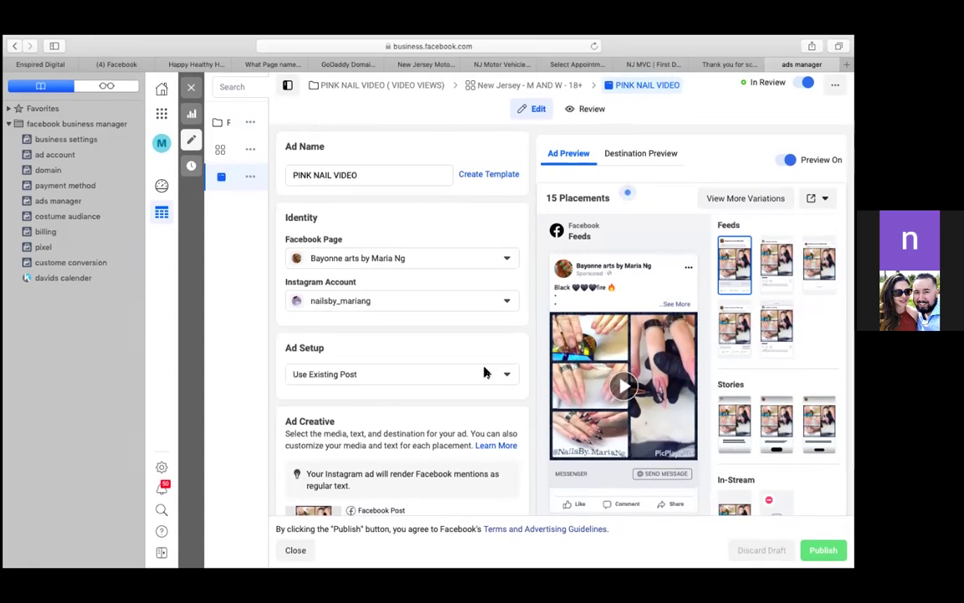
scroll(484, 373, "down", 5)
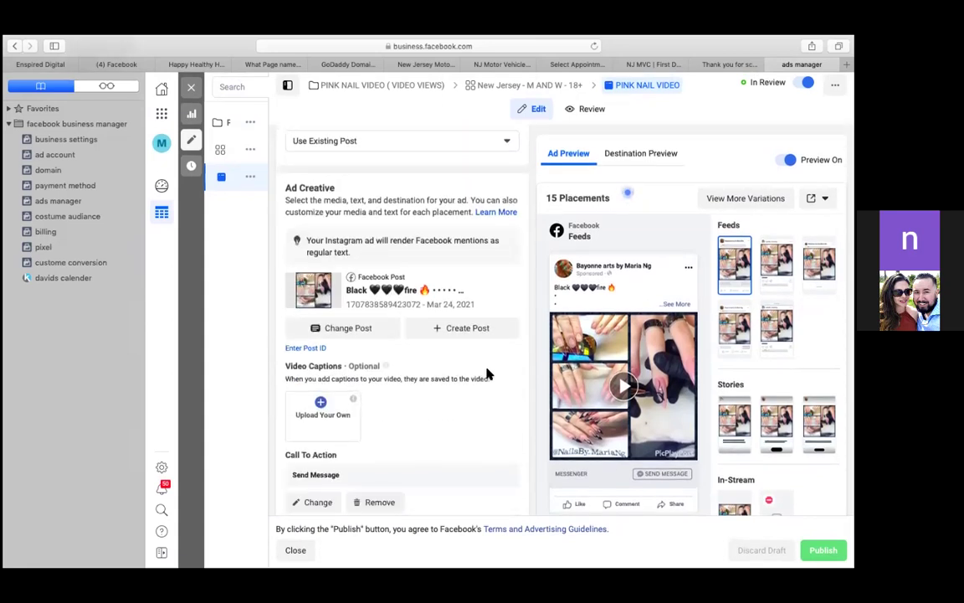
scroll(487, 373, "up", 5)
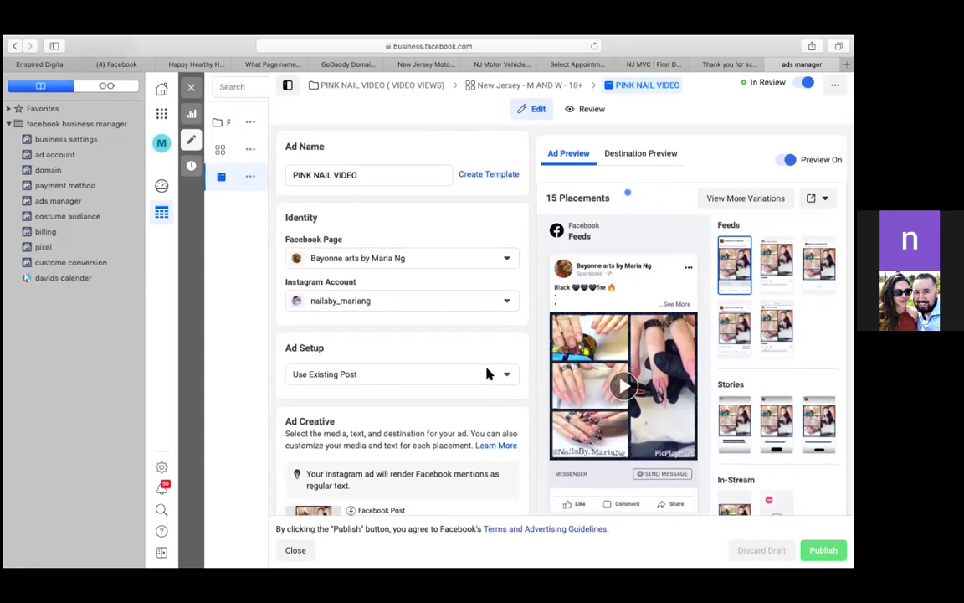
left_click(193, 87)
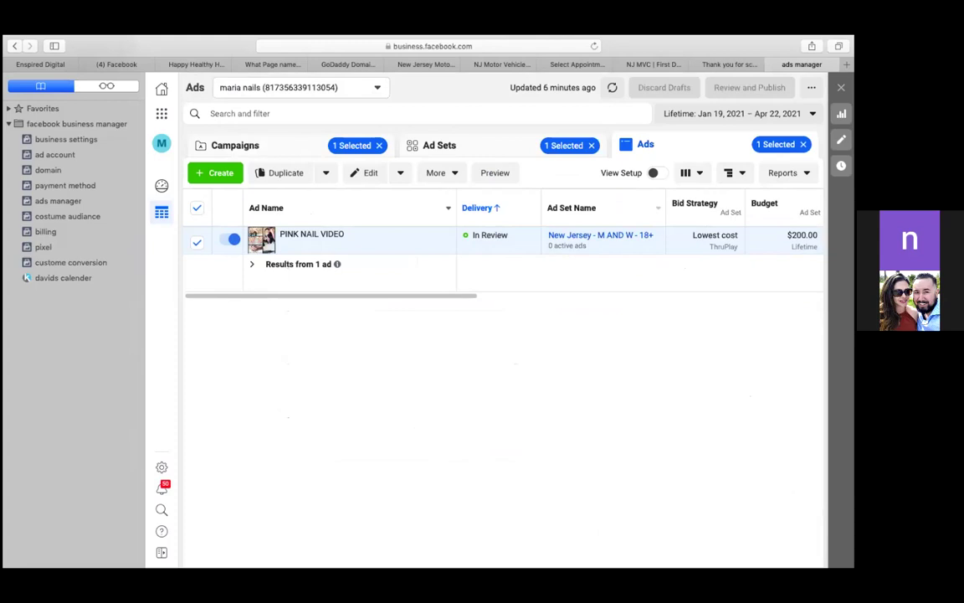
Clear the ad and ad set selections and return to the campaign list
left_click(803, 144)
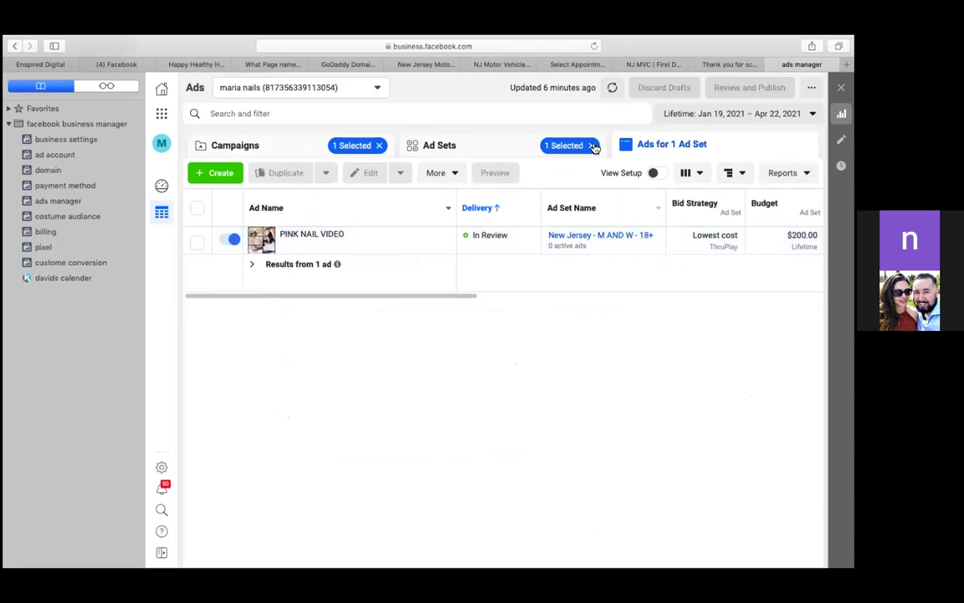
left_click(440, 145)
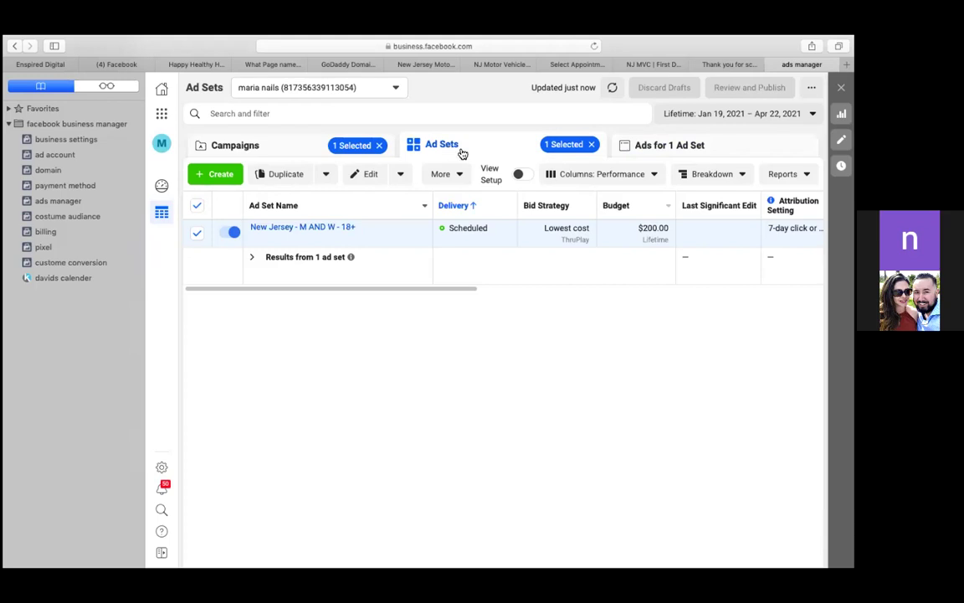
left_click(591, 145)
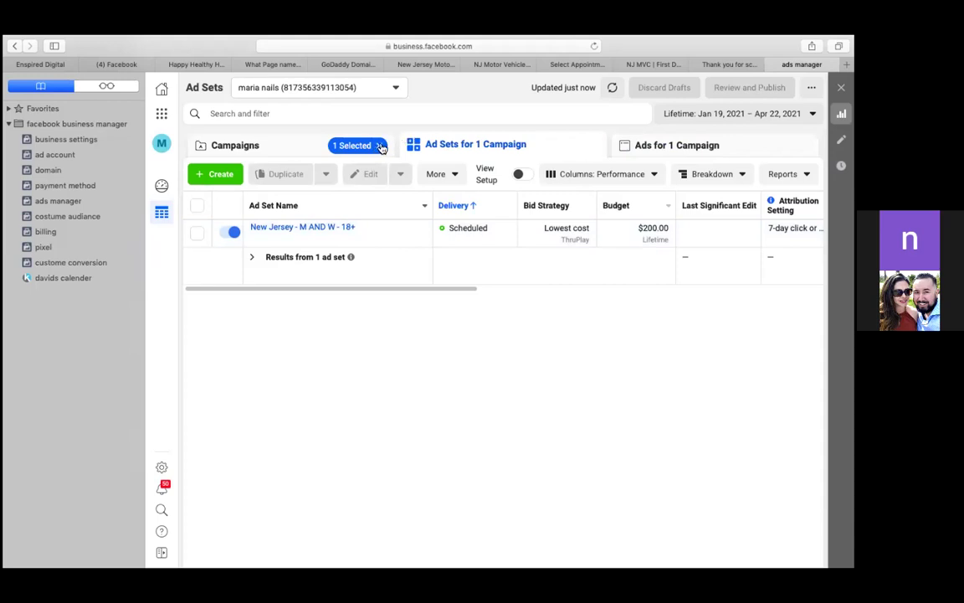
left_click(270, 148)
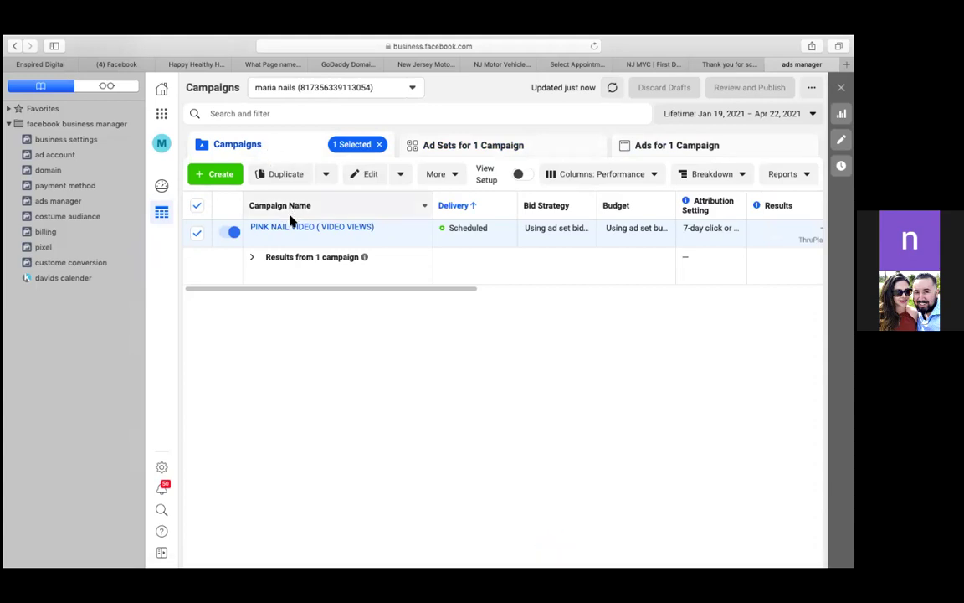
Switch off the PINK NAIL VIDEO campaign together with its New Jersey ad set and its ad
mouse_move(291, 233)
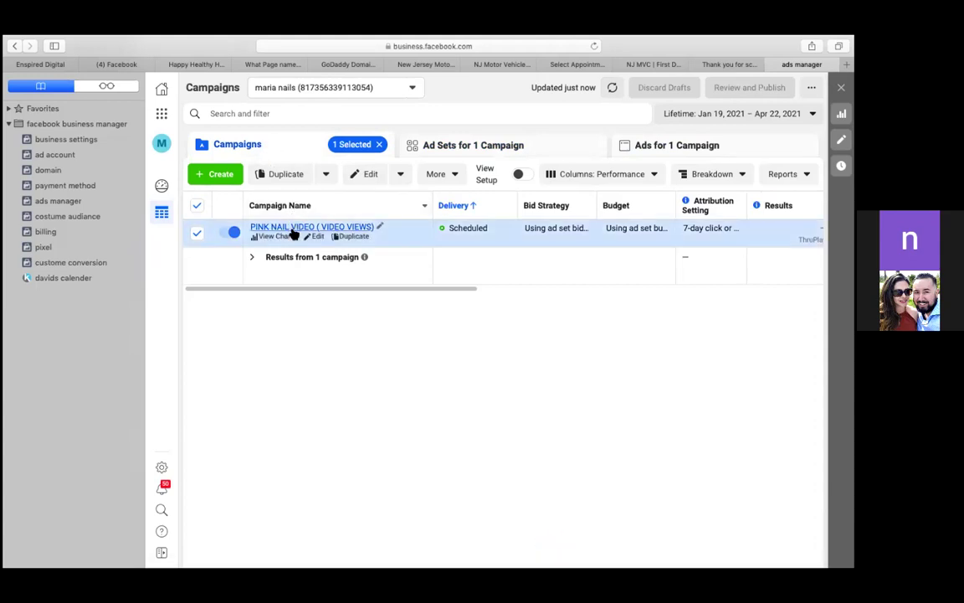
left_click(228, 236)
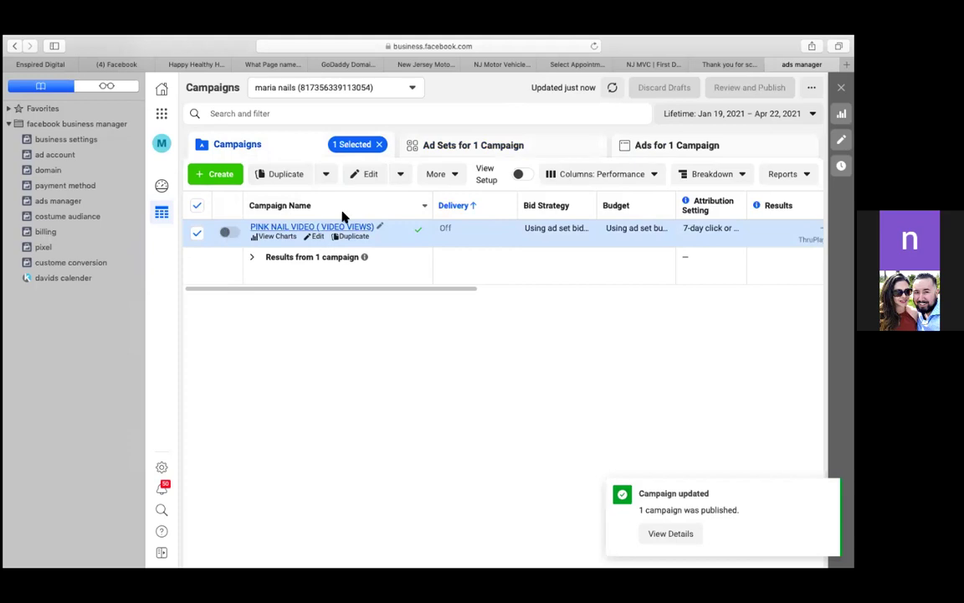
left_click(499, 146)
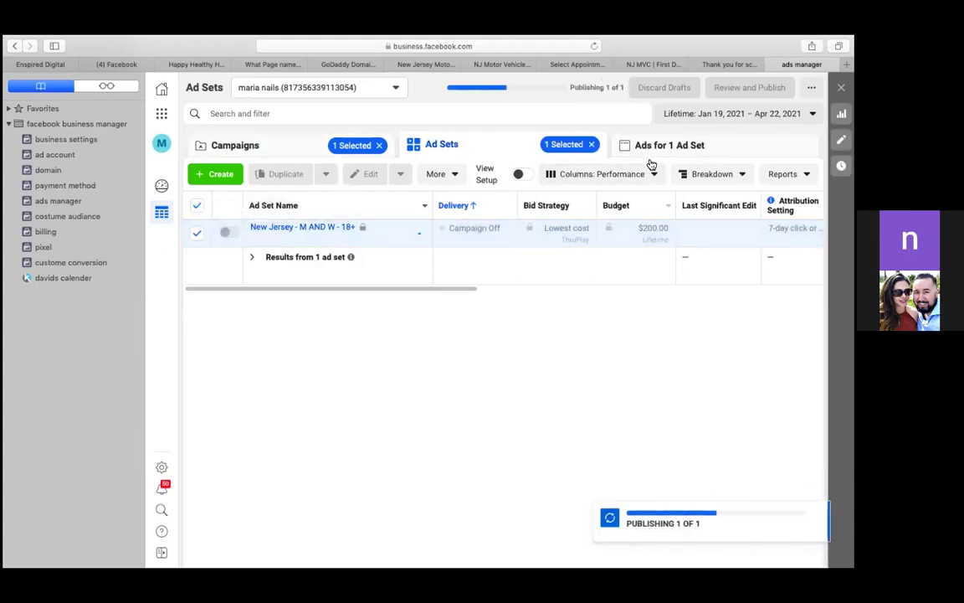
left_click(693, 145)
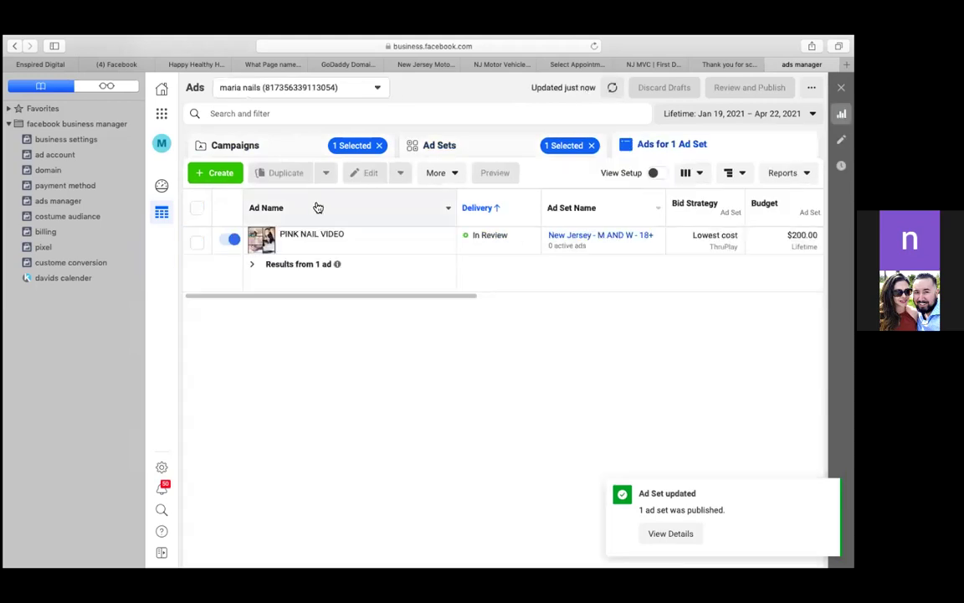
left_click(226, 241)
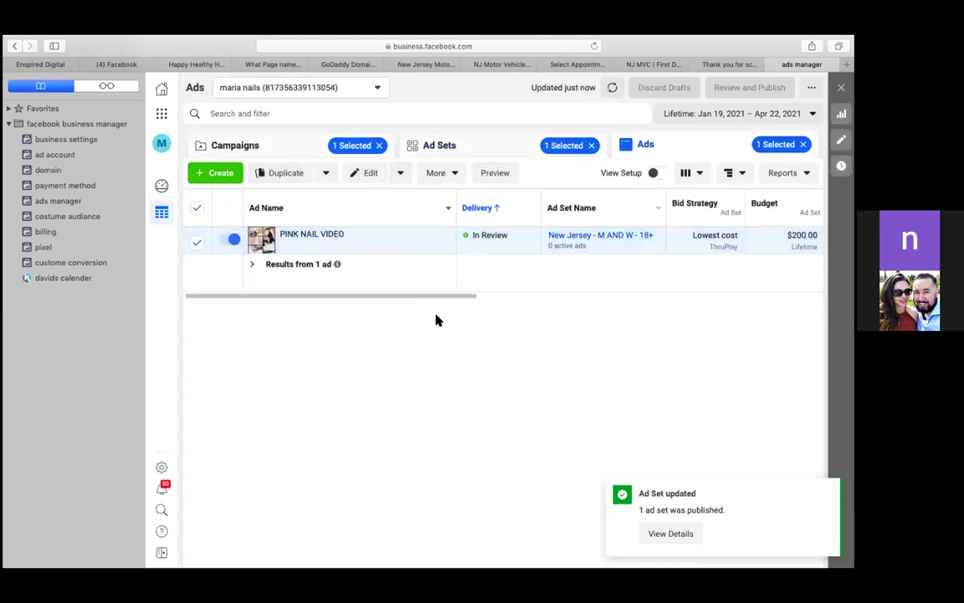
left_click(232, 242)
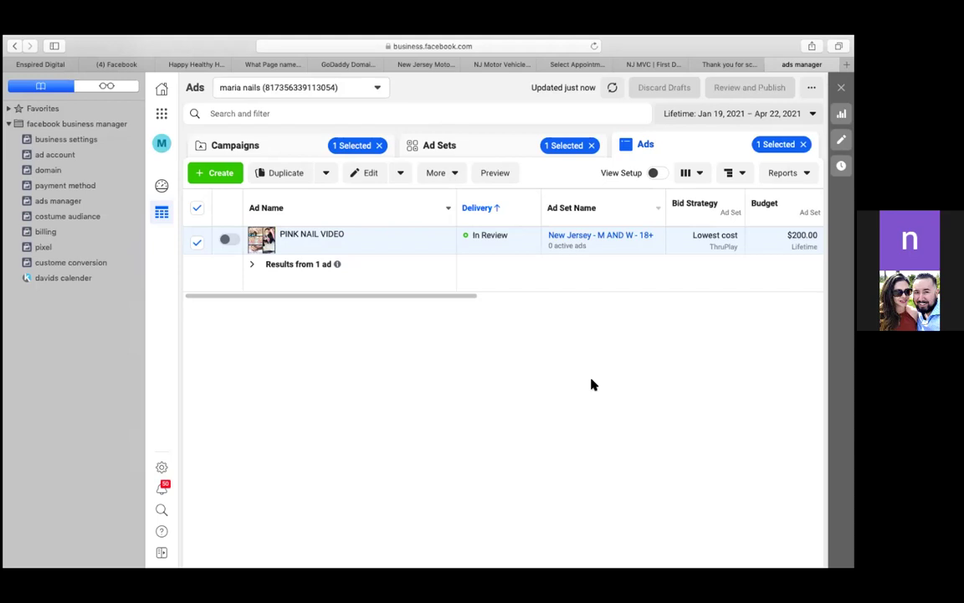
Go to the Audience page of the same ad account
left_click(163, 114)
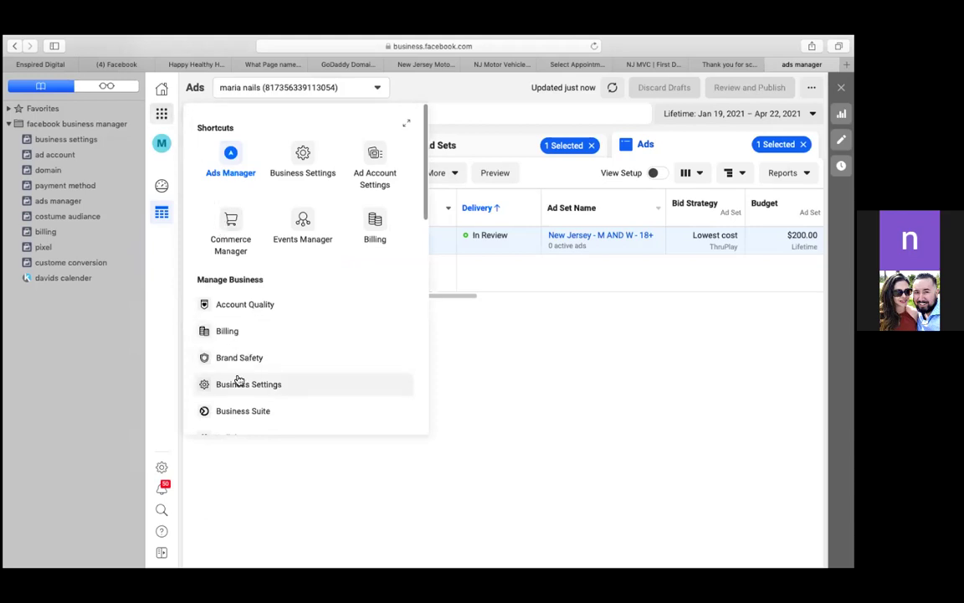
scroll(238, 378, "down", 3)
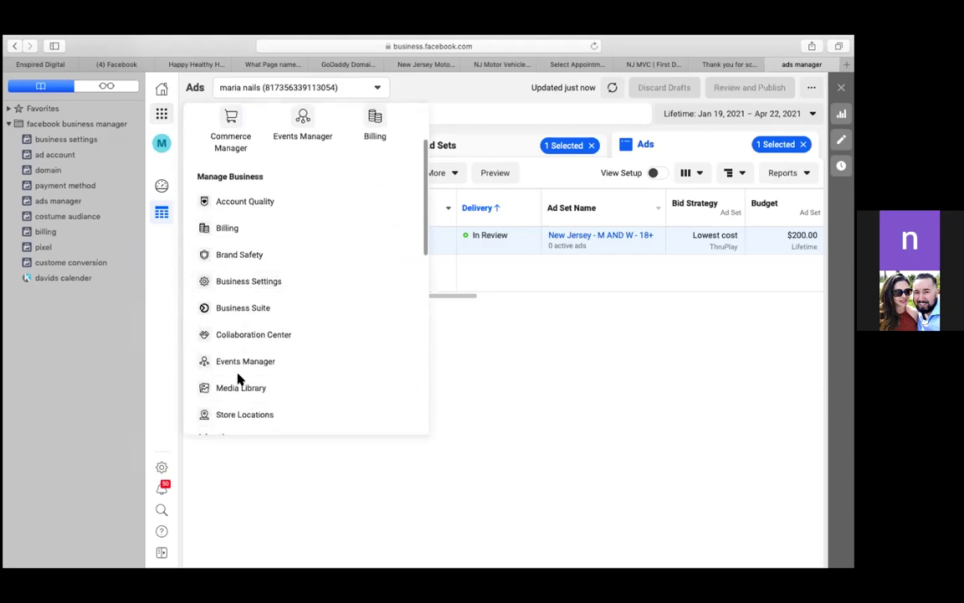
scroll(239, 379, "down", 7)
left_click(234, 273)
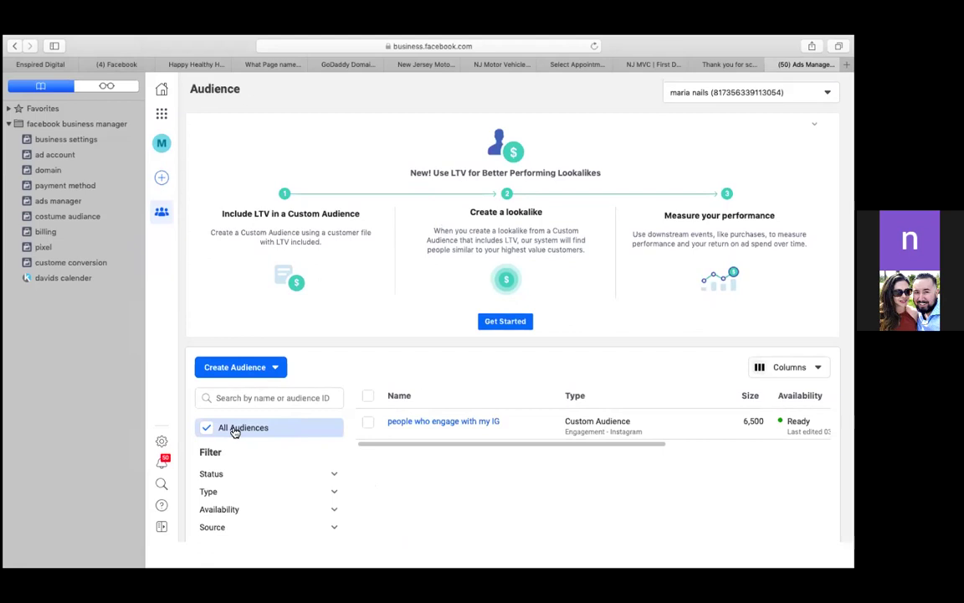
Start creating a custom audience with Video as its source
left_click(233, 368)
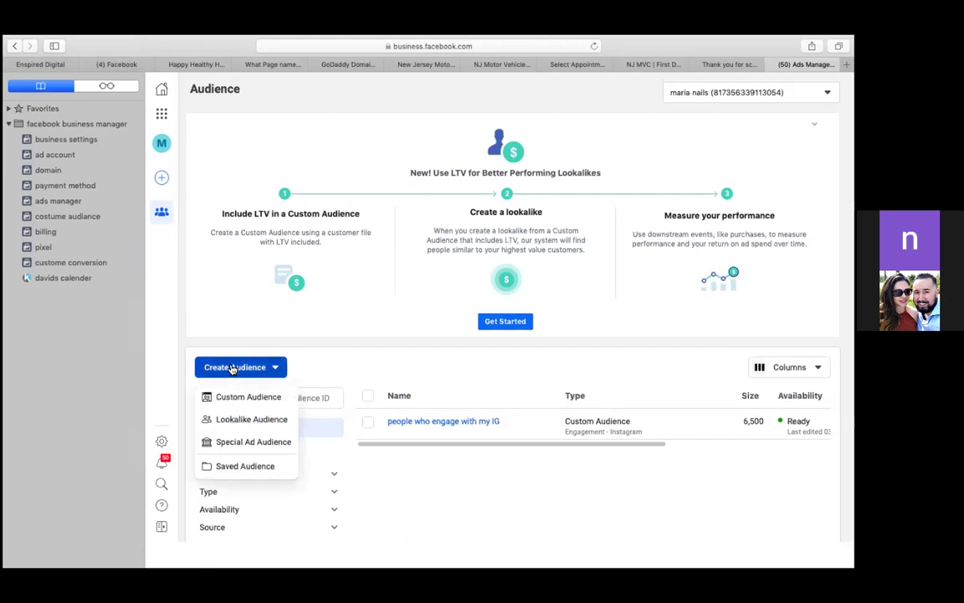
left_click(238, 399)
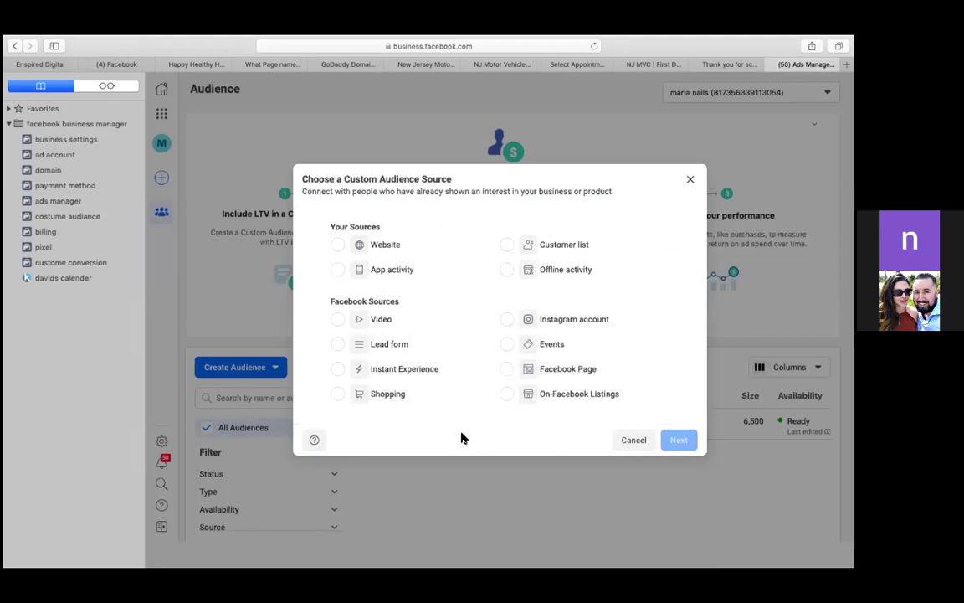
left_click(338, 321)
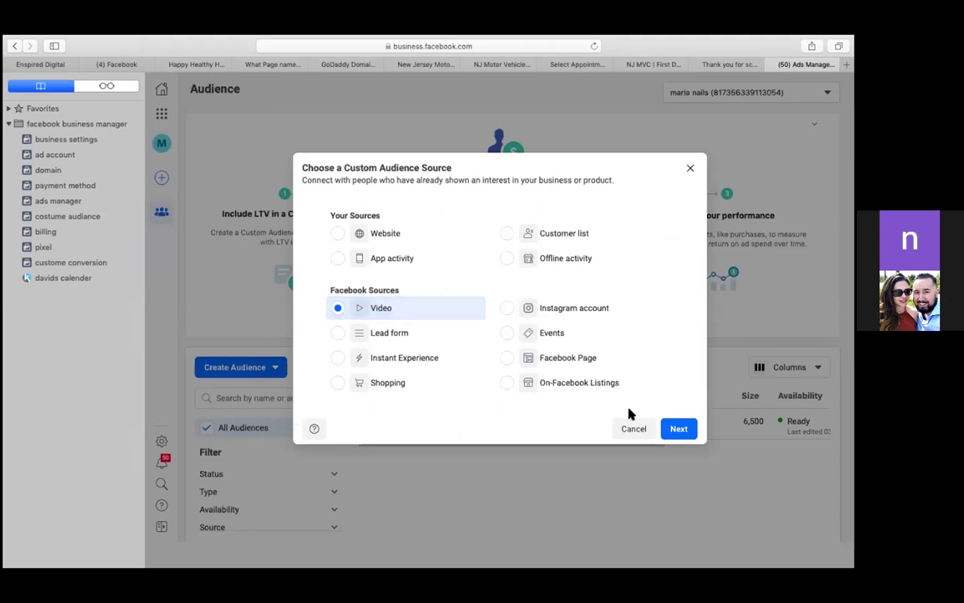
left_click(679, 429)
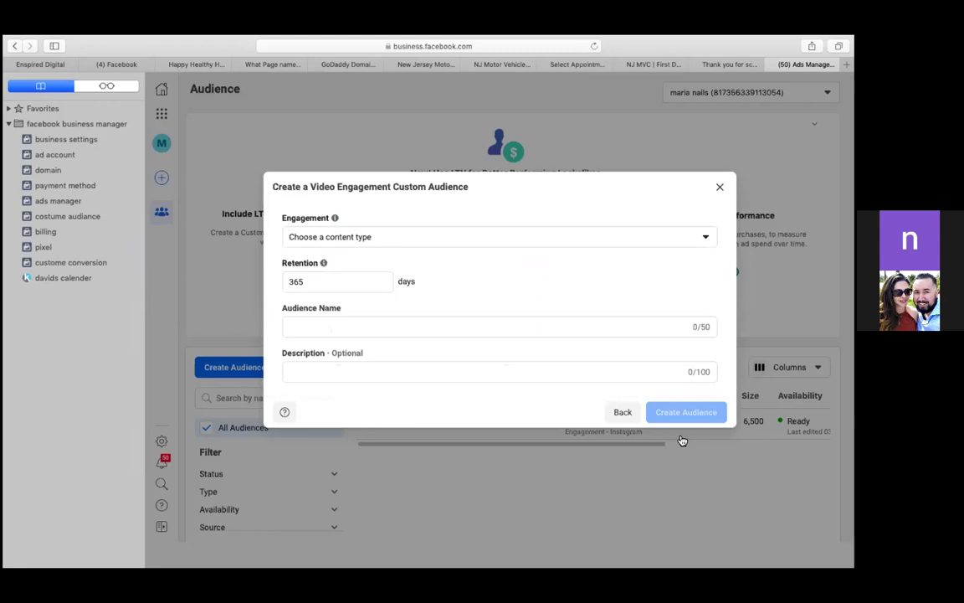
Set the audience's engagement to people who have watched 25% of the video
left_click(694, 243)
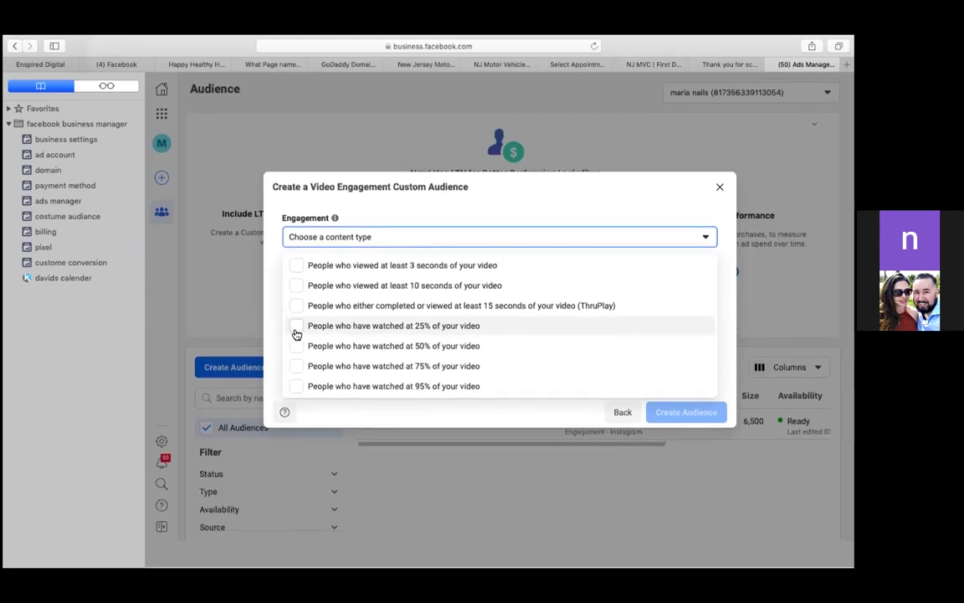
left_click(301, 329)
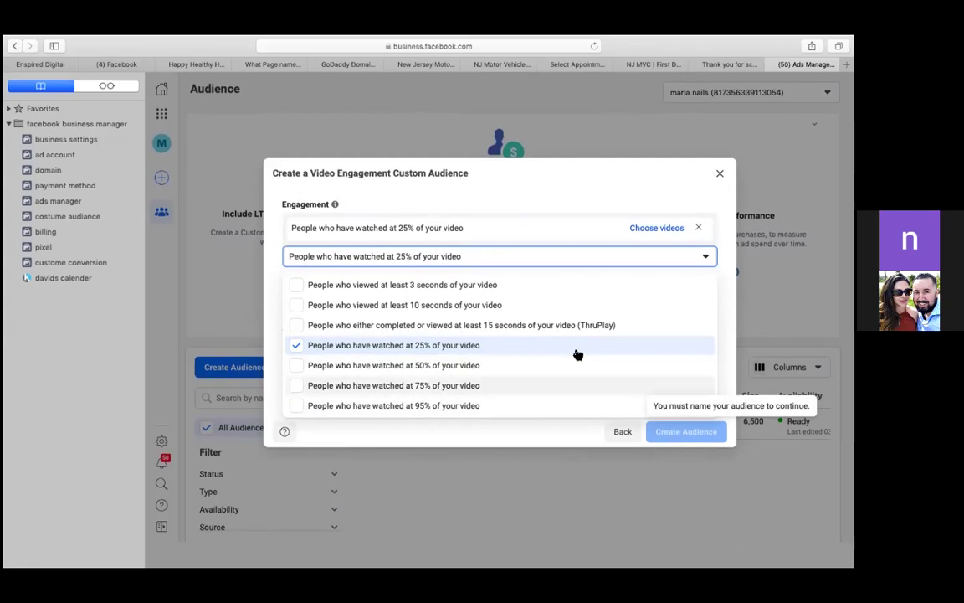
left_click(455, 228)
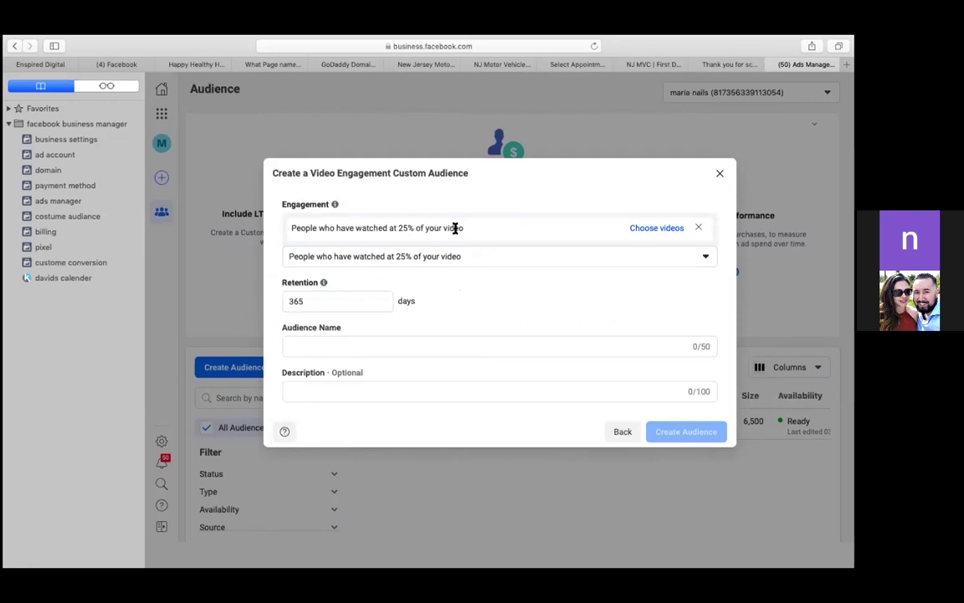
Choose the Black fire nails video of Mar 24, 2021 from the Facebook page as the audience's source video
left_click(419, 344)
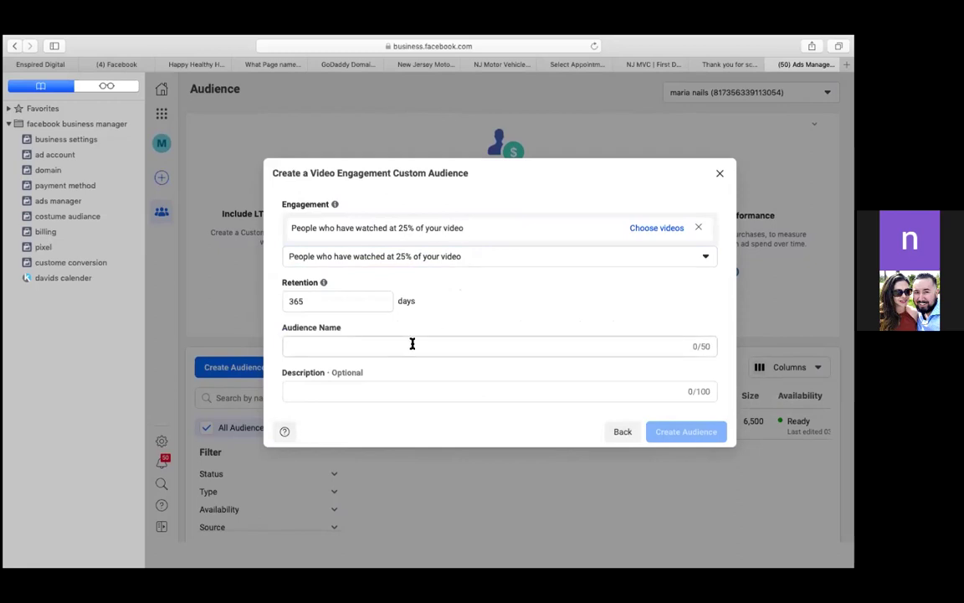
left_click(393, 344)
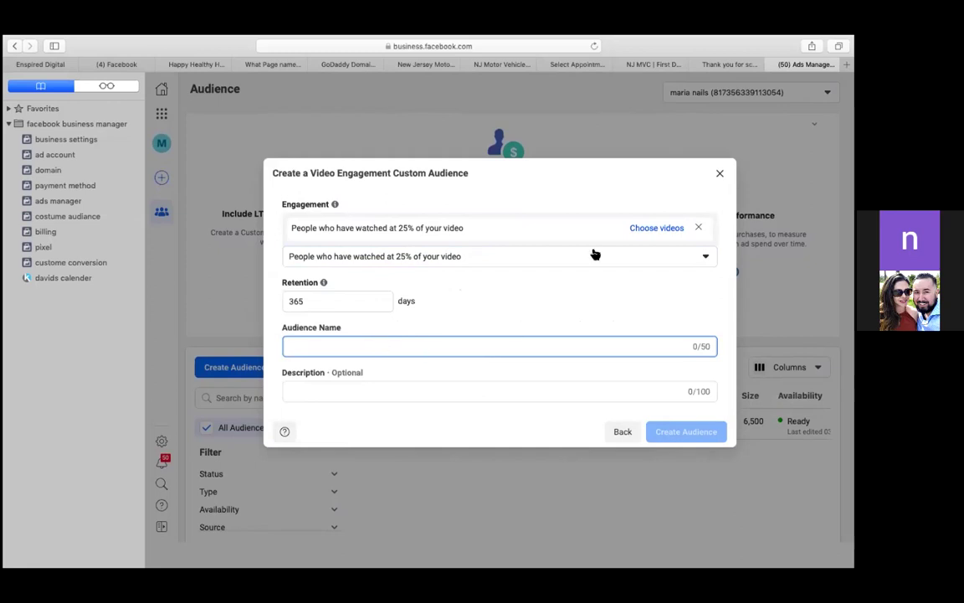
left_click(656, 233)
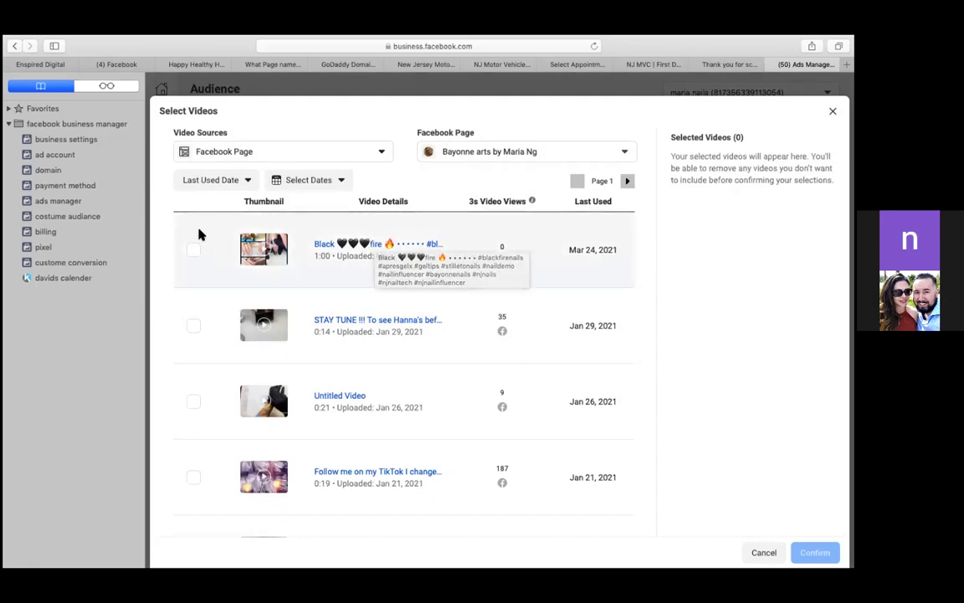
left_click(192, 253)
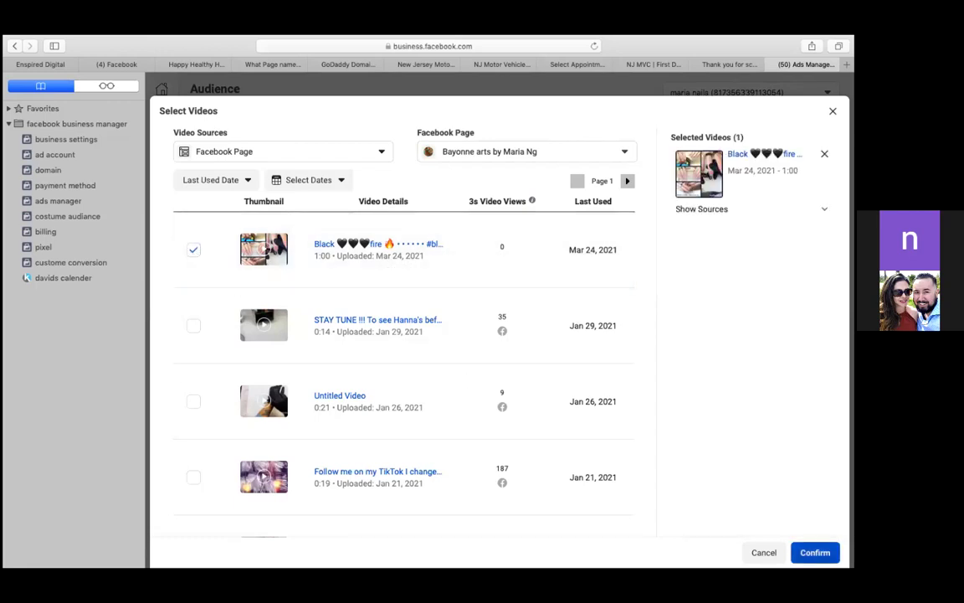
left_click(815, 553)
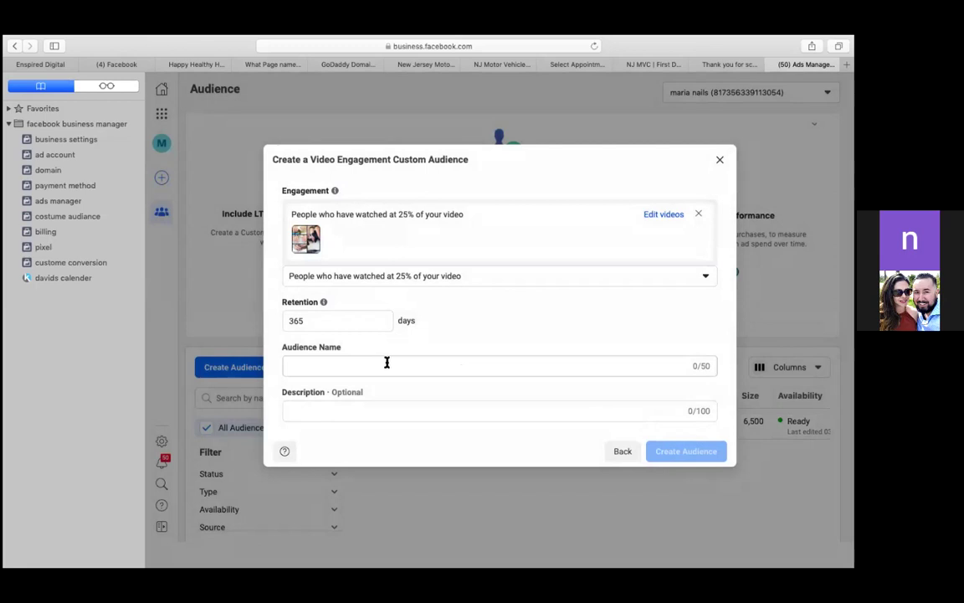
Set the custom audience's retention to 30 days
left_click(371, 318)
key("BackSpace")
key("BackSpace")
key("BackSpace")
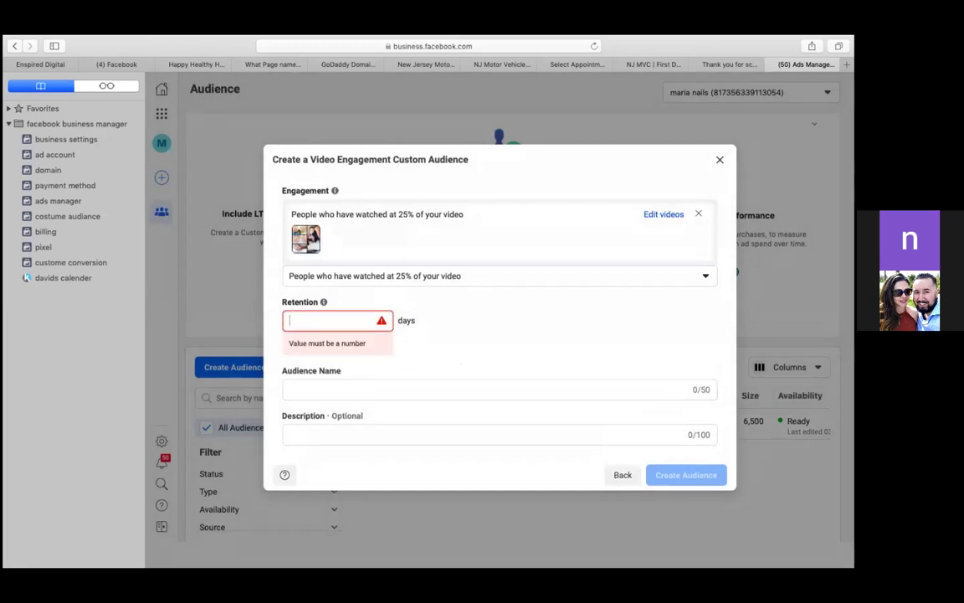
type("30")
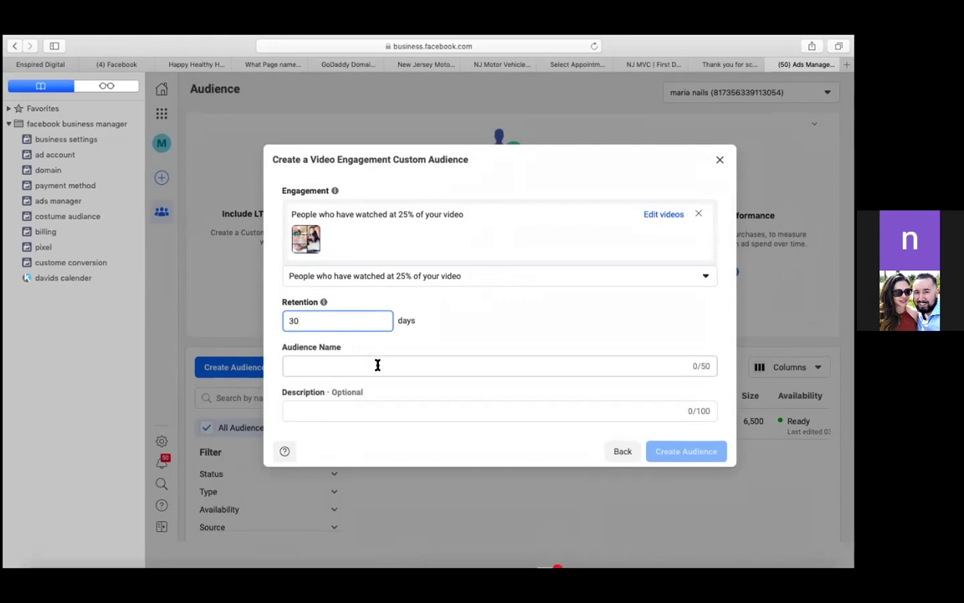
Name the audience BLACK FIRE NAILS ( 25%), create it and close the completion dialog
left_click(377, 365)
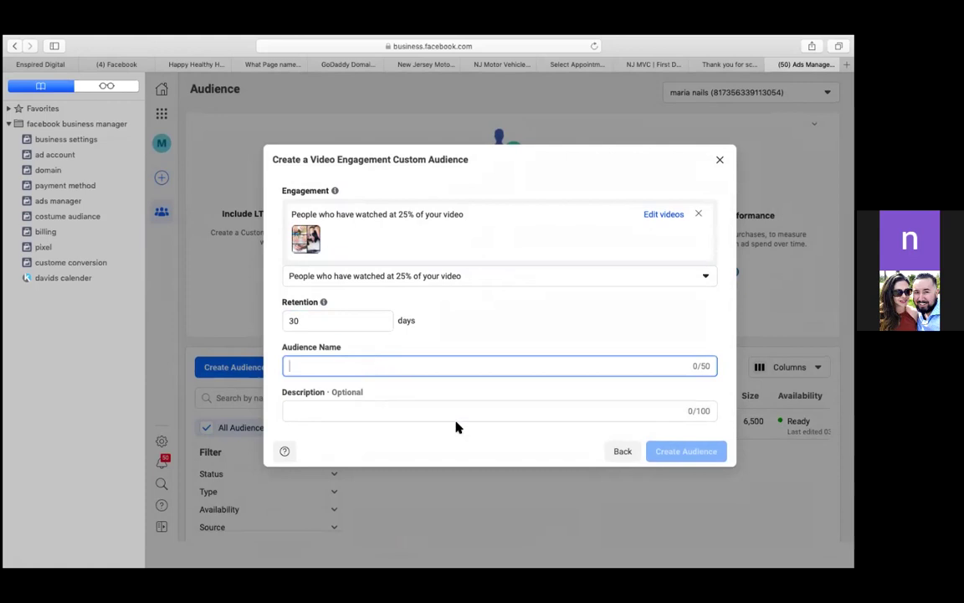
type("BLAC")
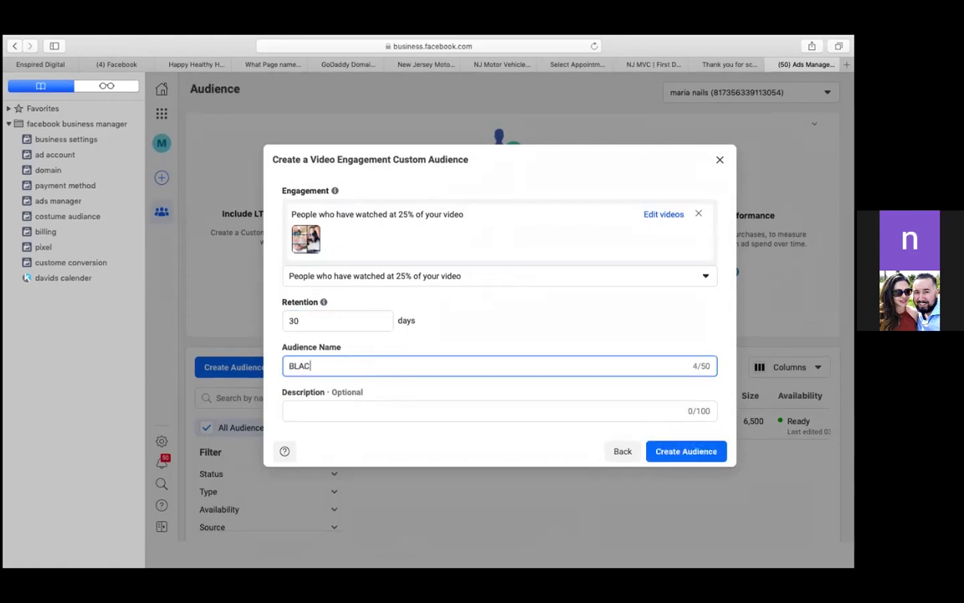
type("K FIRE NAILS")
left_click(436, 418)
left_click(407, 368)
type("( 25%")
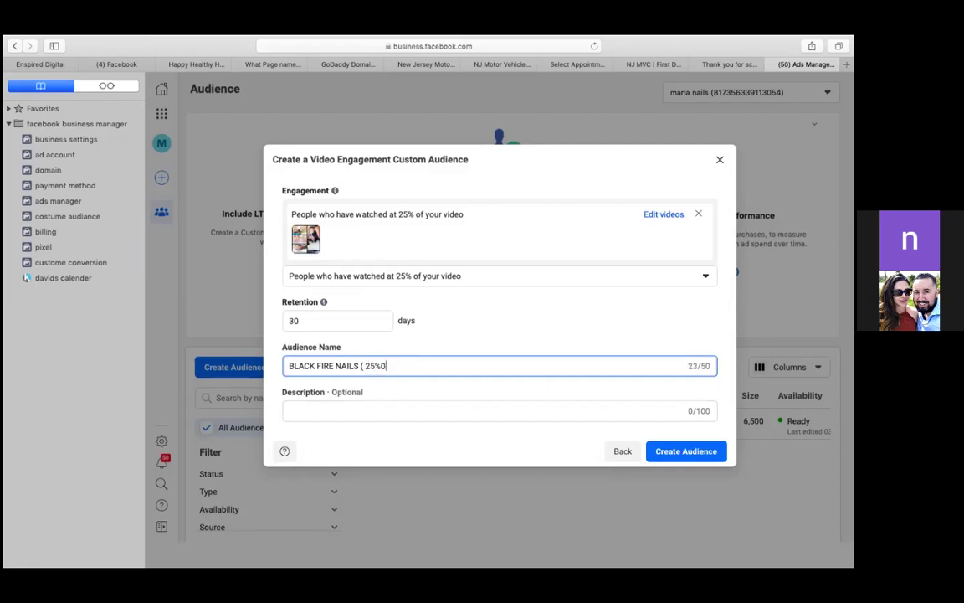
type(")")
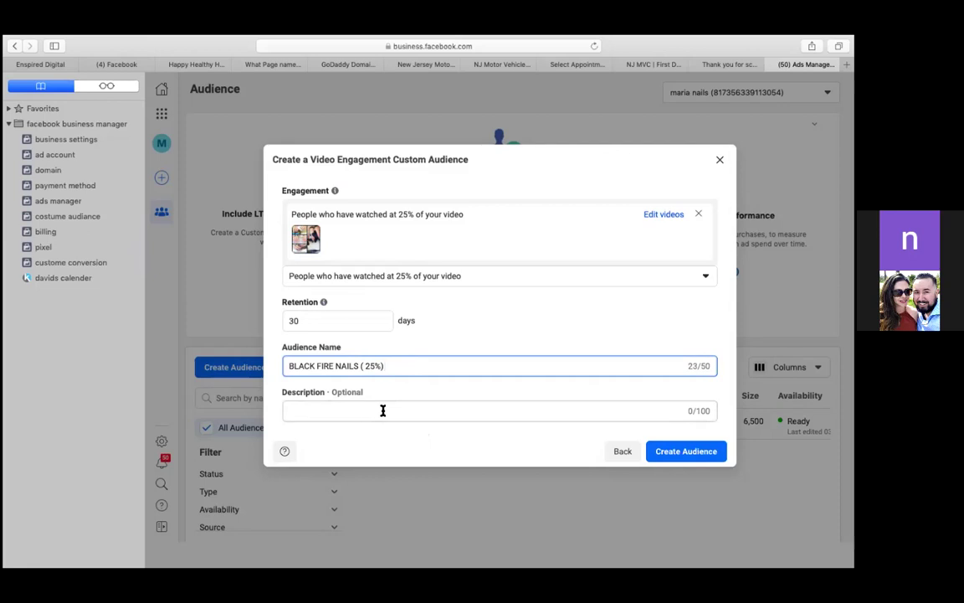
left_click(666, 461)
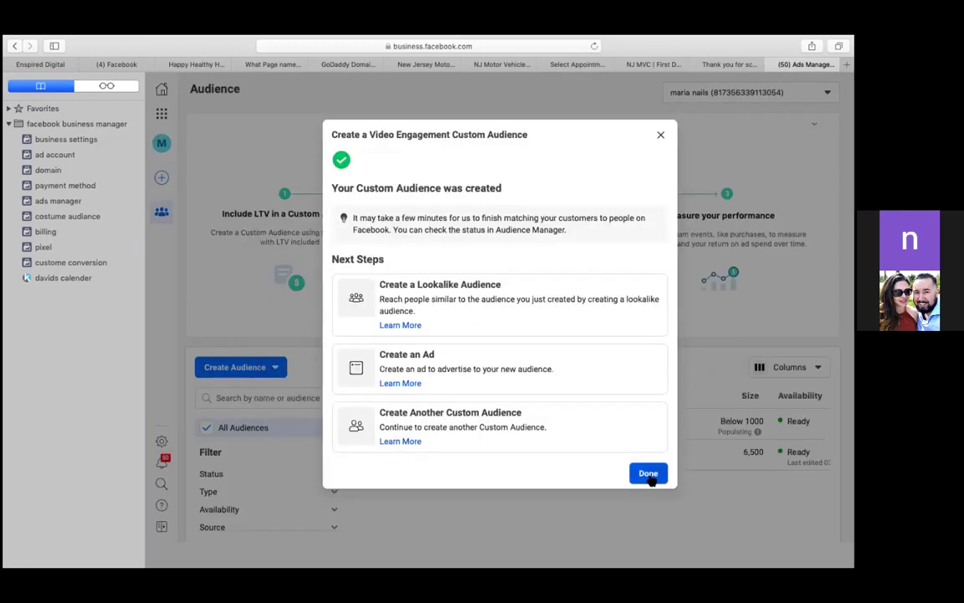
left_click(651, 475)
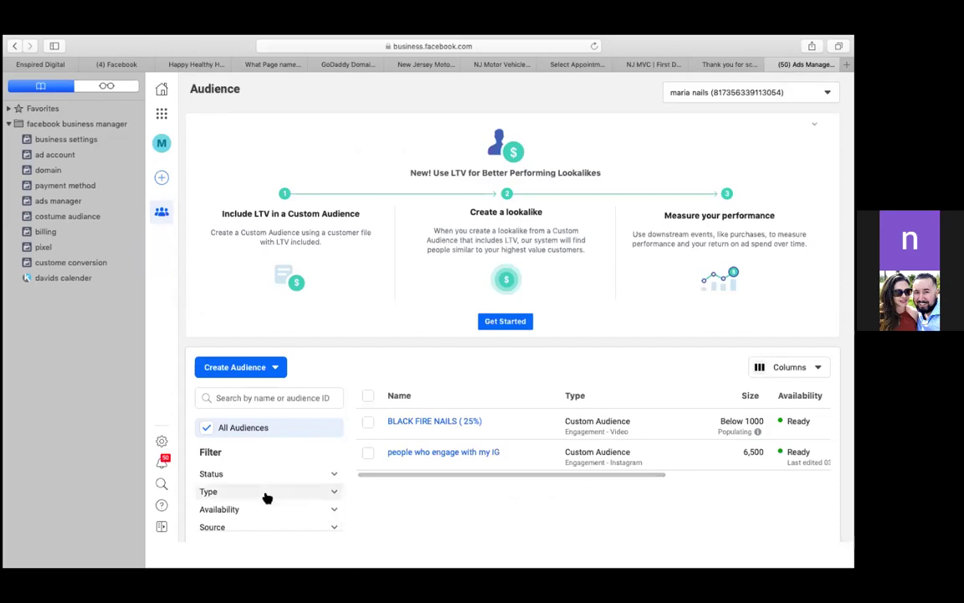
scroll(267, 498, "down", 1)
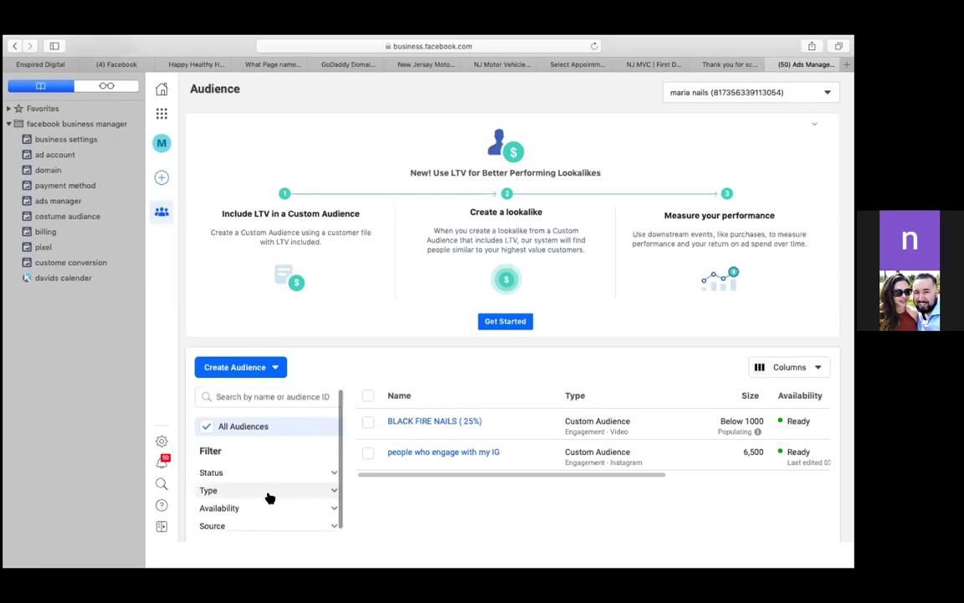
scroll(267, 472, "down", 1)
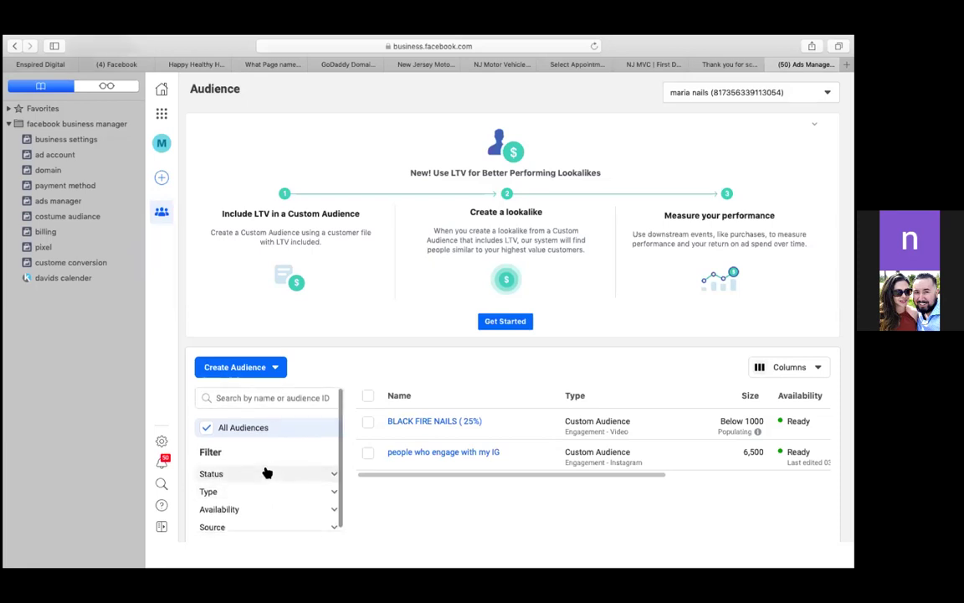
scroll(267, 473, "down", 1)
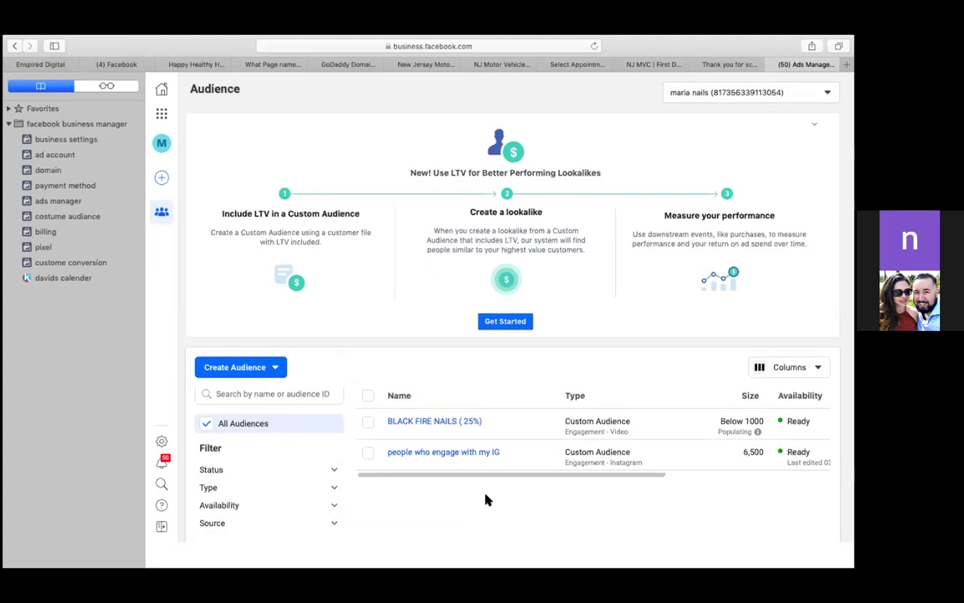
mouse_move(502, 454)
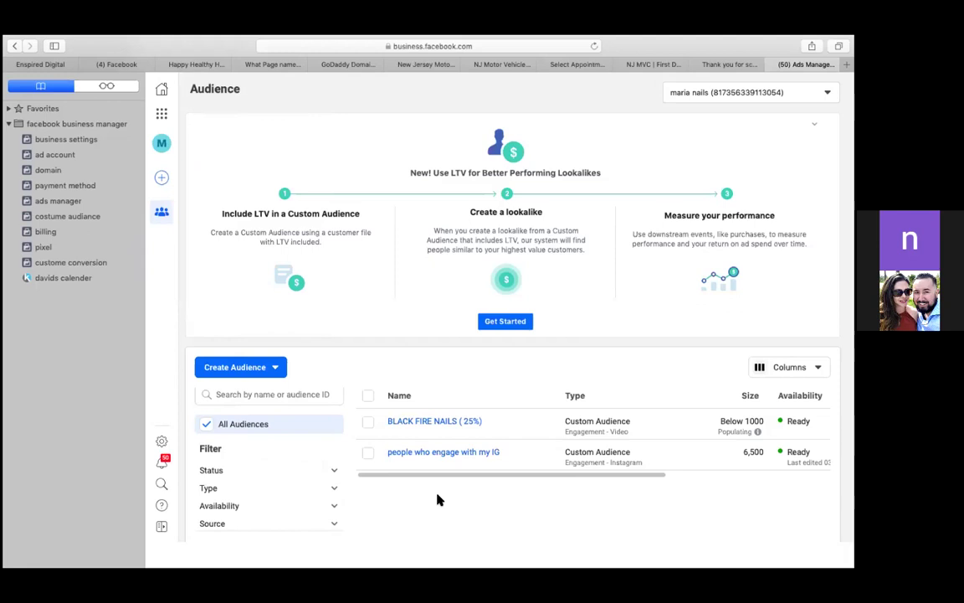
mouse_move(370, 414)
mouse_move(390, 545)
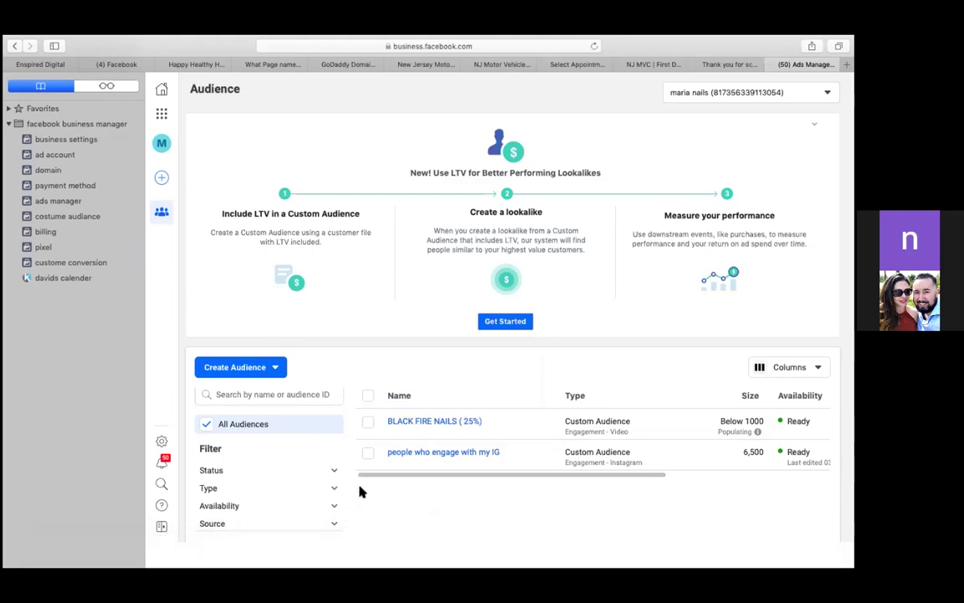